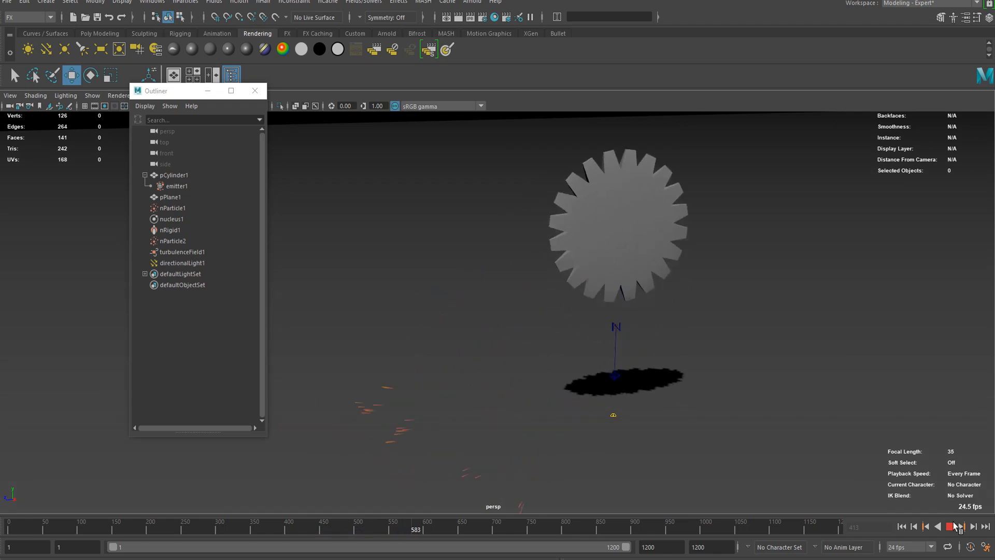
Stop the playback, examine the finished toothed-disc particle scene from several angles and rewind it to frame 1
{"action": "left_click", "coordinate": [953, 526]}
{"action": "scroll", "coordinate": [648, 231], "scroll_direction": "down", "scroll_amount": 3}
{"action": "left_click_drag", "start_coordinate": [643, 228], "coordinate": [567, 283], "text": "alt"}
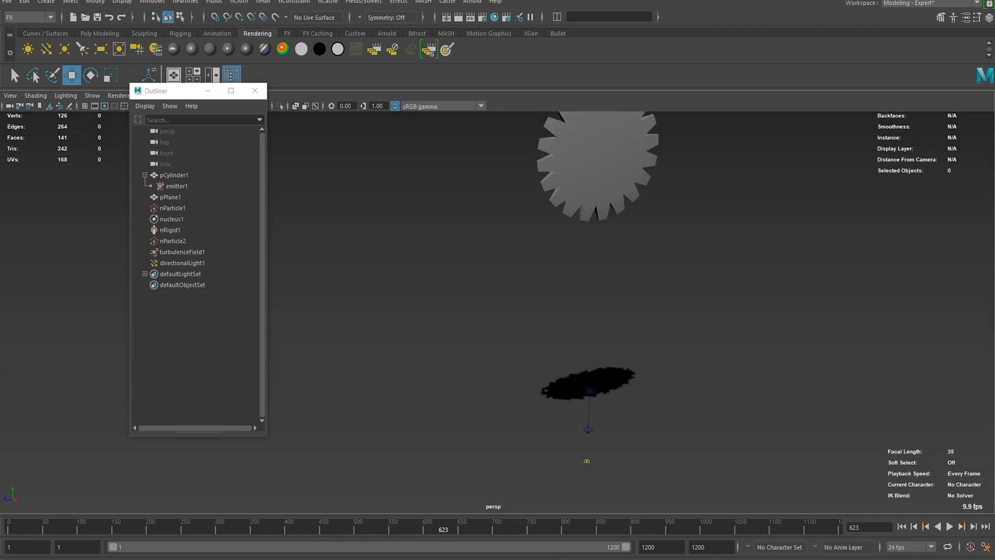
{"action": "left_click", "coordinate": [185, 2]}
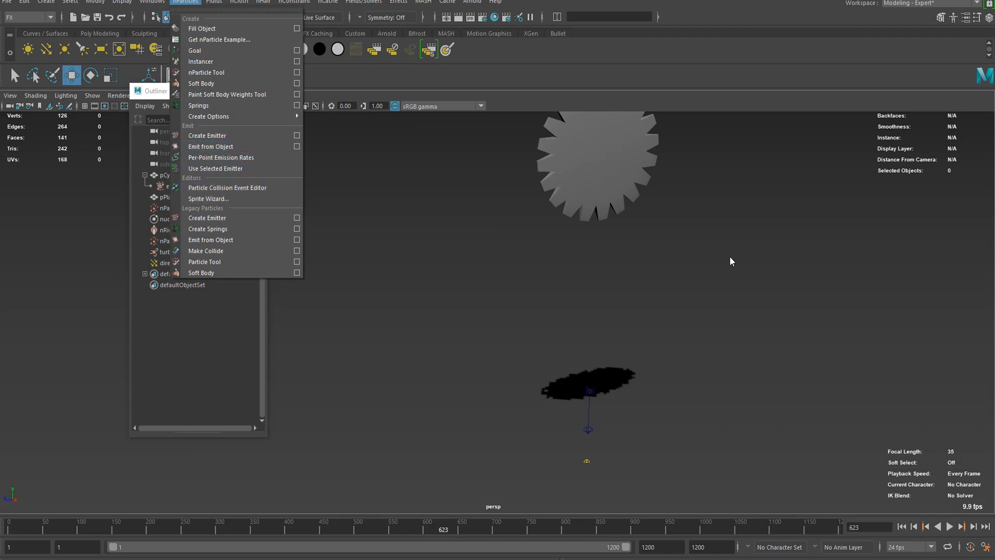
{"action": "left_click", "coordinate": [608, 251]}
{"action": "middle_click_drag", "start_coordinate": [608, 250], "coordinate": [615, 245], "text": "alt"}
{"action": "scroll", "coordinate": [615, 245], "scroll_direction": "down", "scroll_amount": 3}
{"action": "left_click_drag", "start_coordinate": [615, 245], "coordinate": [573, 284], "text": "alt"}
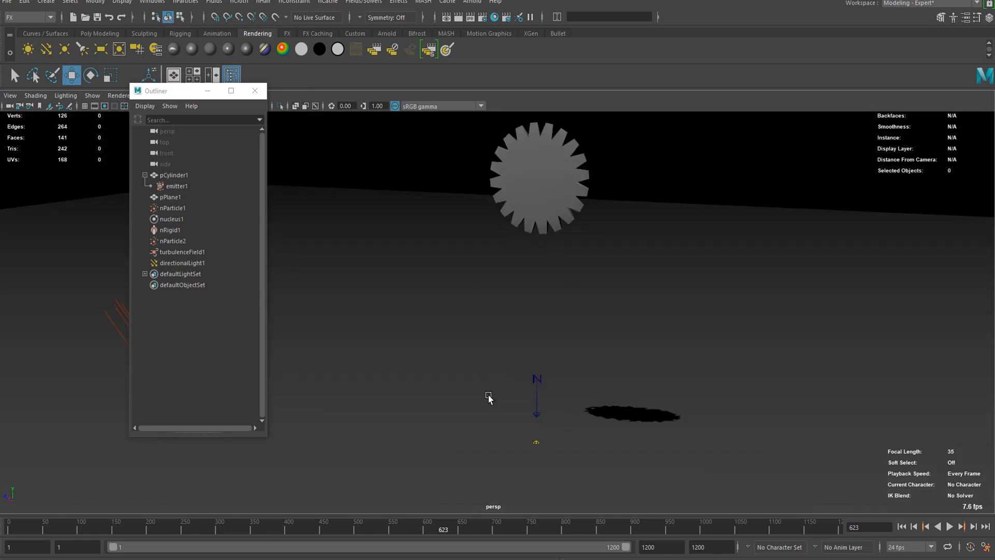
{"action": "left_click_drag", "start_coordinate": [523, 348], "coordinate": [630, 303], "text": "alt"}
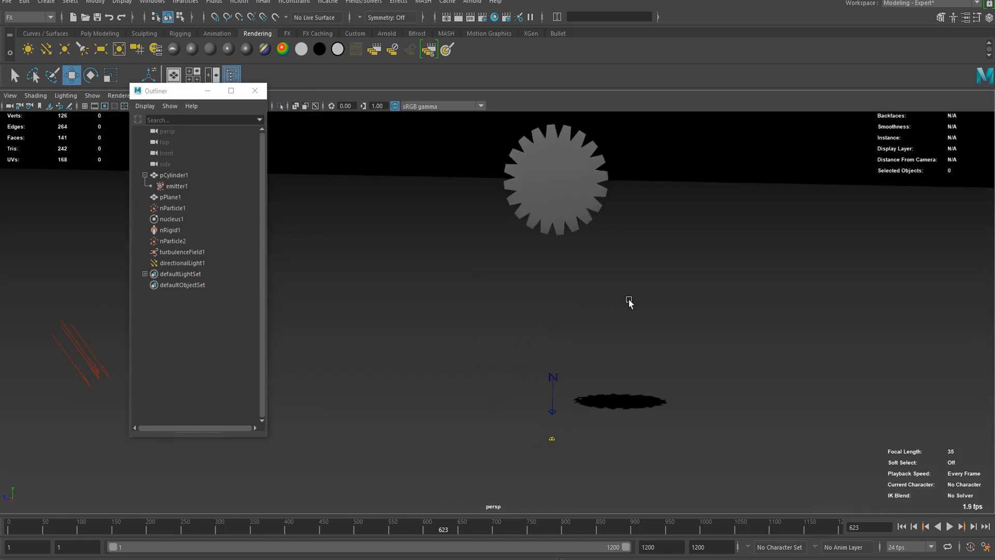
{"action": "left_click", "coordinate": [901, 527]}
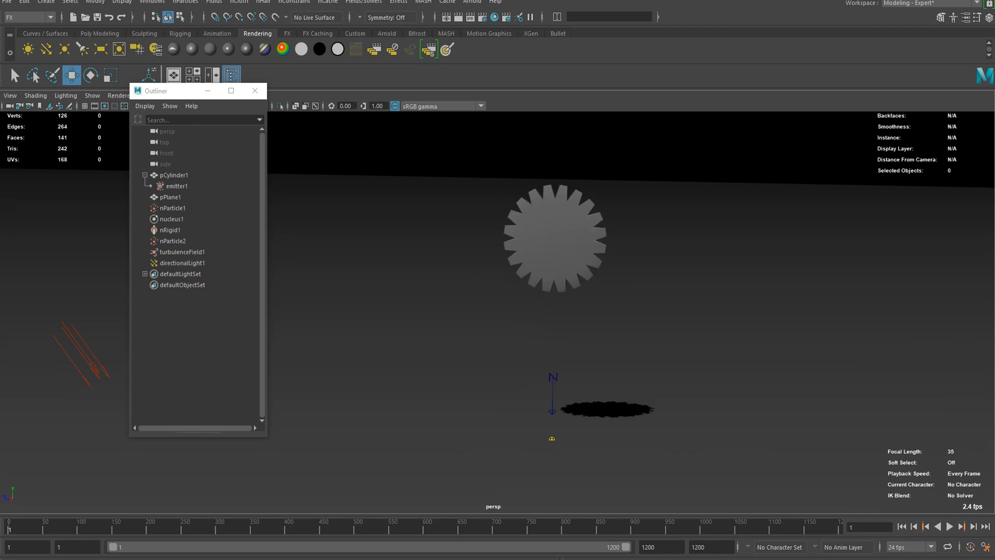
Start a new empty scene without saving the current one
{"action": "left_click", "coordinate": [3, 4]}
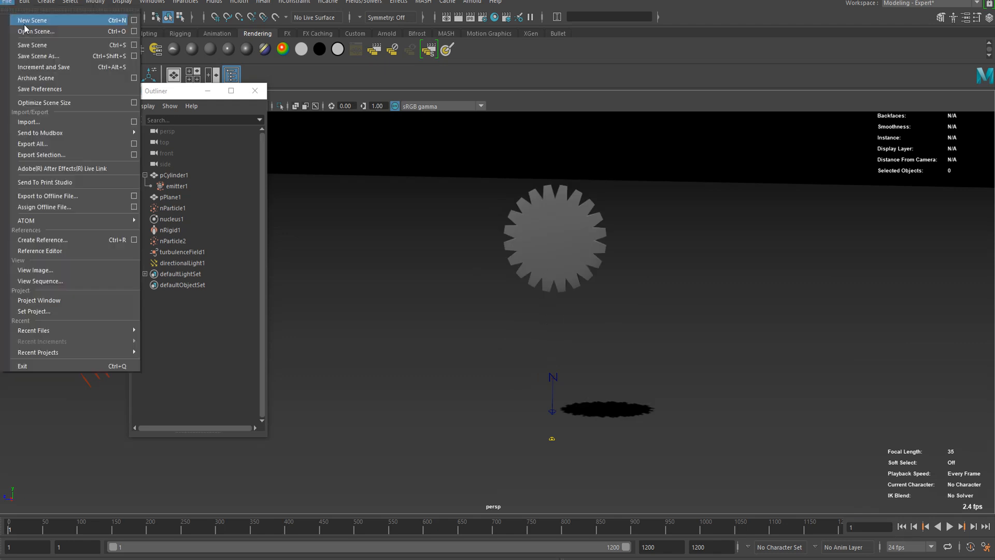
{"action": "left_click", "coordinate": [23, 24]}
{"action": "left_click", "coordinate": [495, 287]}
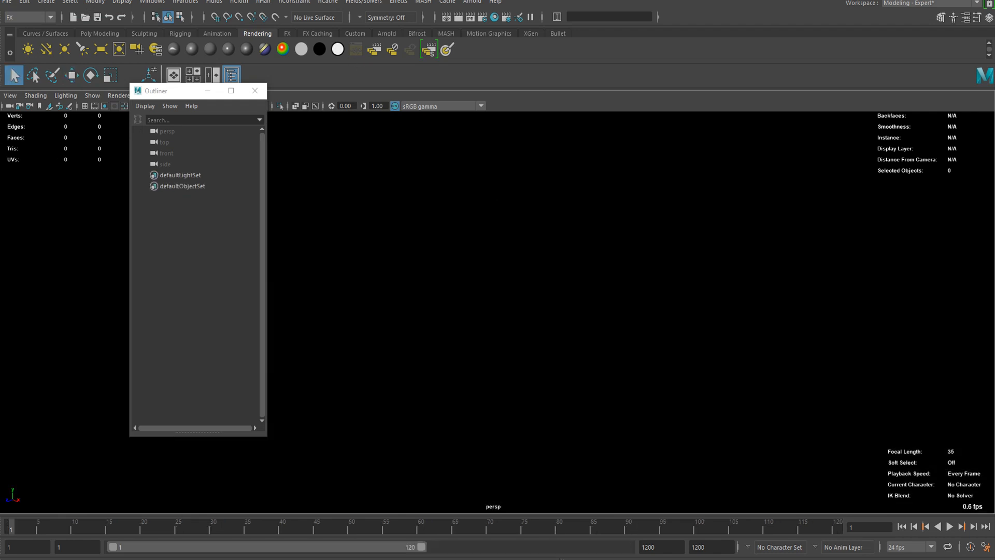
Create a polygon plane, scale it up into a large ground and reduce it to a single face
{"action": "left_click", "coordinate": [99, 33]}
{"action": "left_click", "coordinate": [118, 50]}
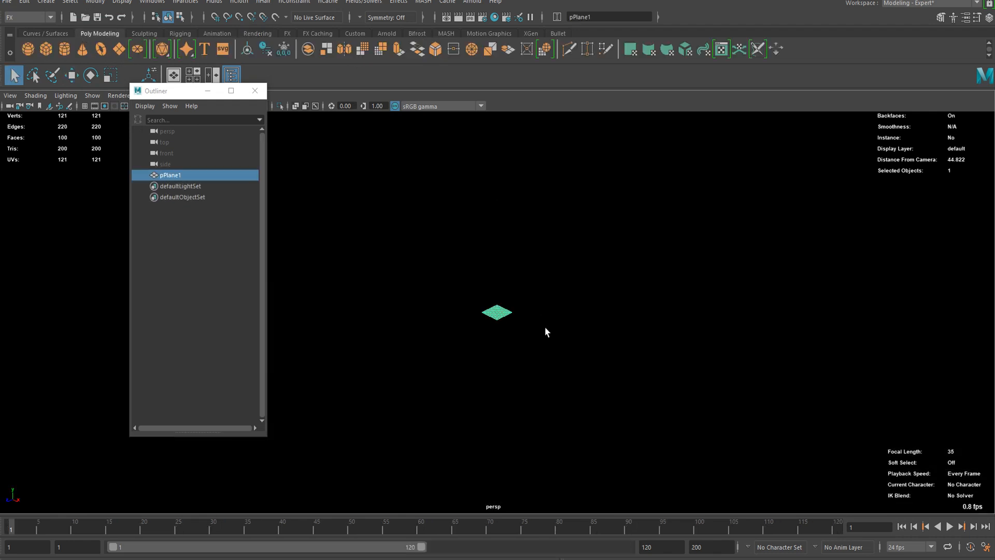
{"action": "key", "text": "w"}
{"action": "key", "text": "r"}
{"action": "left_click_drag", "start_coordinate": [498, 313], "coordinate": [553, 310]}
{"action": "scroll", "coordinate": [552, 310], "scroll_direction": "up", "scroll_amount": 5}
{"action": "key", "text": "t"}
{"action": "left_click_drag", "start_coordinate": [531, 380], "coordinate": [399, 379]}
{"action": "key", "text": "q"}
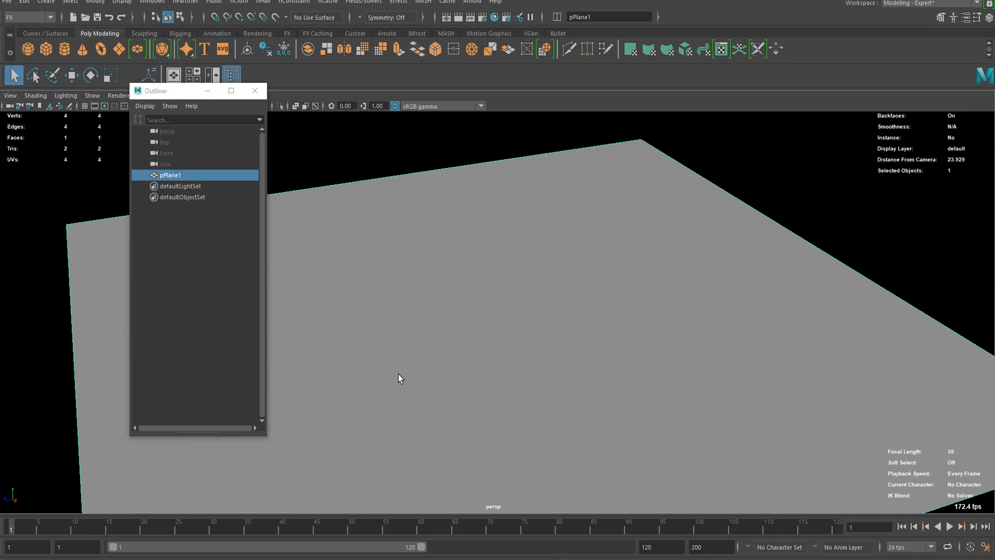
Create a polygon cylinder, rotate it onto its side and raise it above the ground plane
{"action": "left_click", "coordinate": [64, 50]}
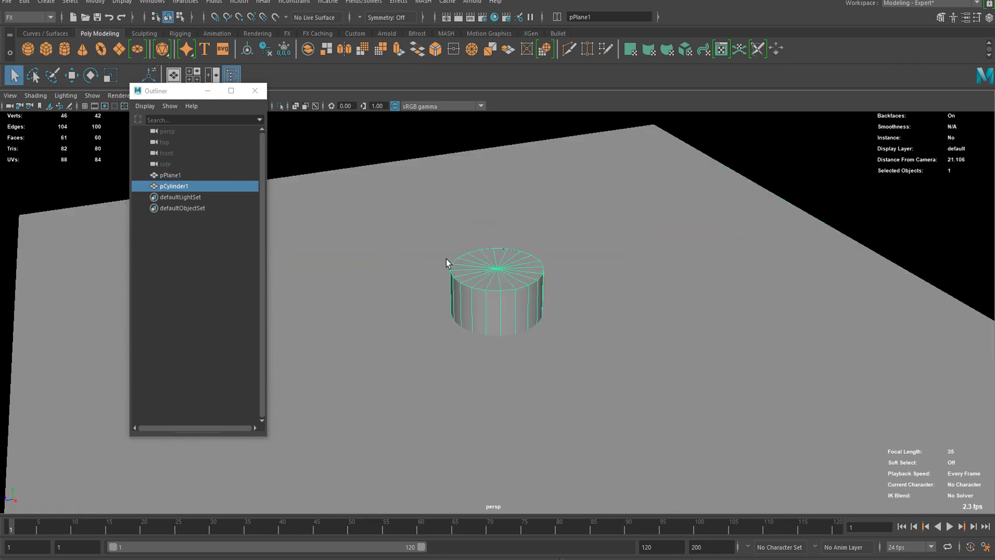
{"action": "key", "text": "w"}
{"action": "key", "text": "e"}
{"action": "left_click_drag", "start_coordinate": [504, 282], "coordinate": [517, 344]}
{"action": "key", "text": "w"}
{"action": "left_click_drag", "start_coordinate": [498, 264], "coordinate": [503, 136]}
Scale the cylinder down along its own axis to form a flat disc
{"action": "key", "text": "r"}
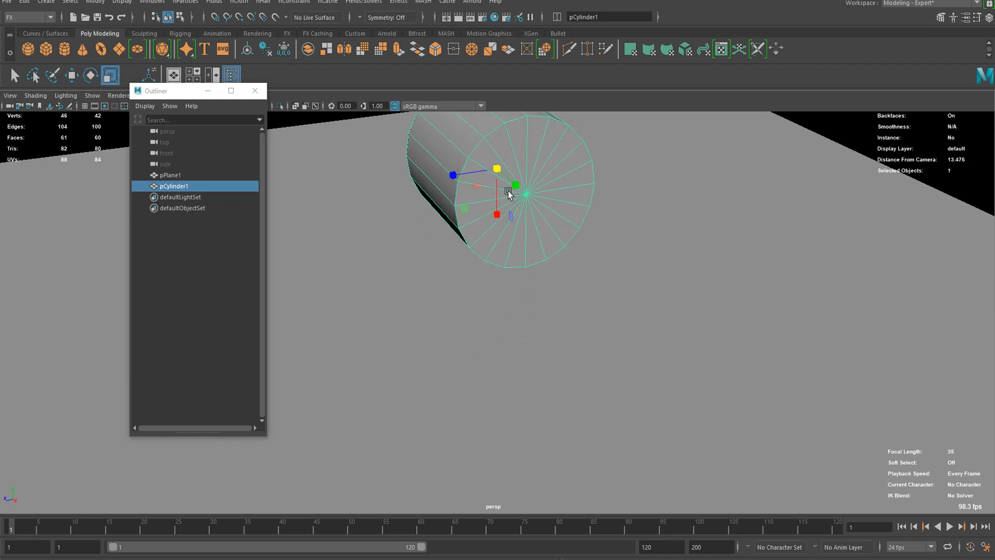
{"action": "left_click_drag", "start_coordinate": [514, 189], "coordinate": [462, 199]}
{"action": "key", "text": "f"}
Extrude the full ring of outer rim faces on the disc with Keep Faces Together off
{"action": "right_click_drag", "start_coordinate": [462, 199], "coordinate": [462, 225]}
{"action": "left_click", "coordinate": [446, 211]}
{"action": "key", "text": "q"}
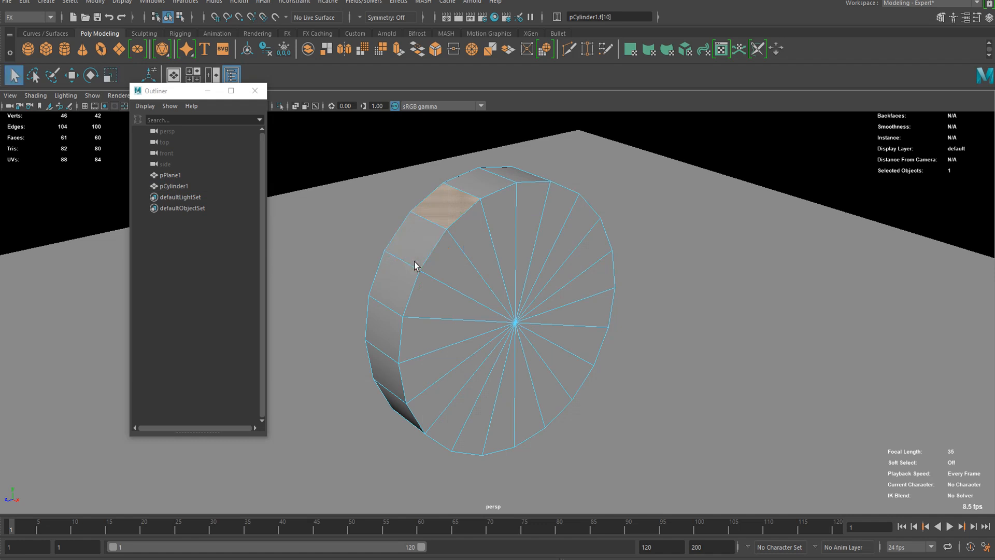
{"action": "double_click", "coordinate": [404, 241], "text": "shift"}
{"action": "key", "text": "ctrl+e"}
{"action": "left_click", "coordinate": [563, 398]}
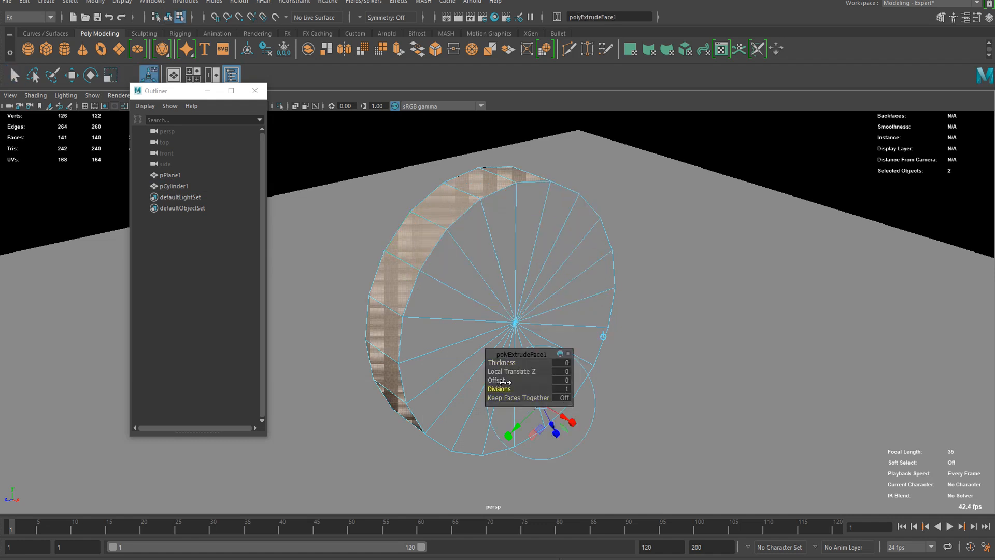
Set the extrusion thickness to 0.25, add a slight offset to taper the teeth, and return to object selection
{"action": "left_click_drag", "start_coordinate": [500, 362], "coordinate": [507, 362]}
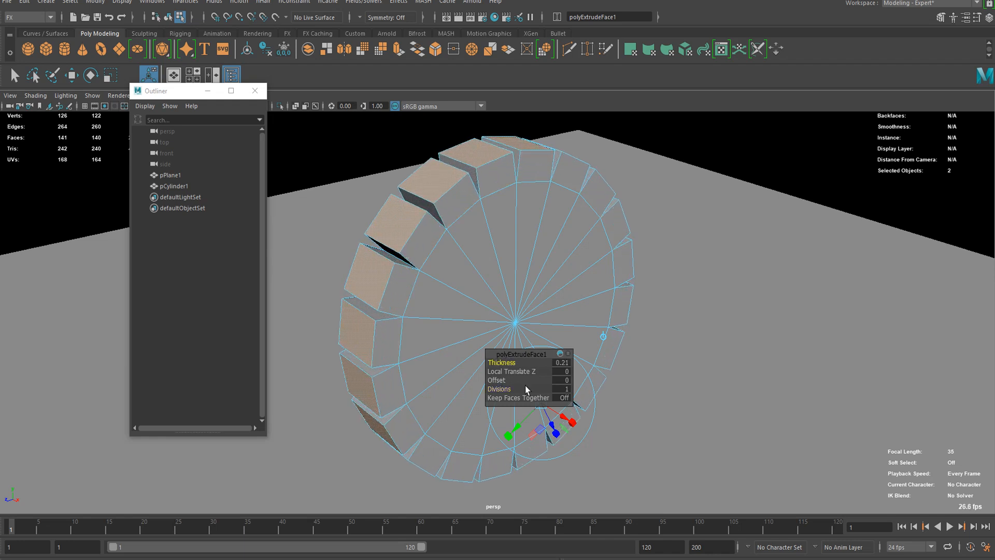
{"action": "left_click_drag", "start_coordinate": [497, 362], "coordinate": [497, 362]}
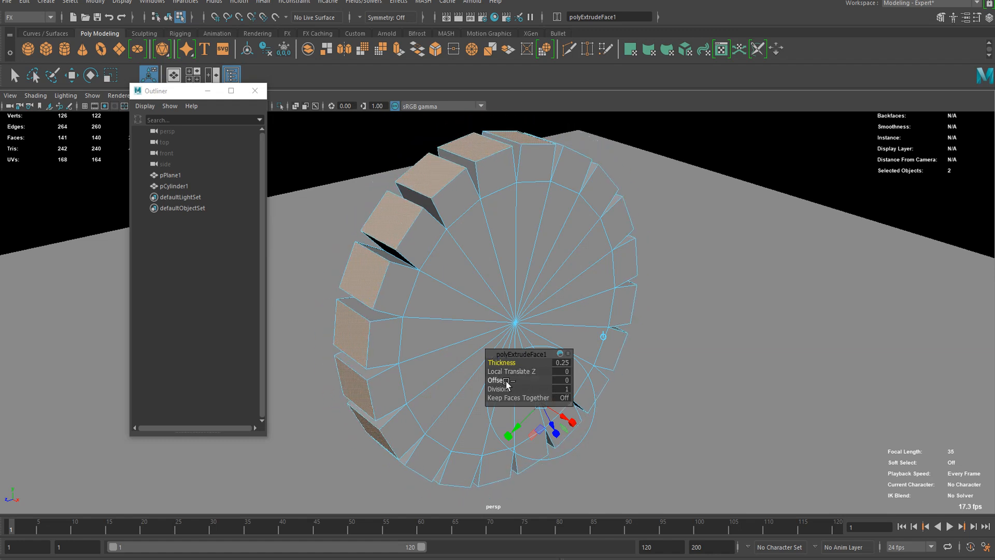
{"action": "left_click_drag", "start_coordinate": [498, 380], "coordinate": [503, 379]}
{"action": "key", "text": "q"}
{"action": "right_click_drag", "start_coordinate": [470, 184], "coordinate": [510, 157]}
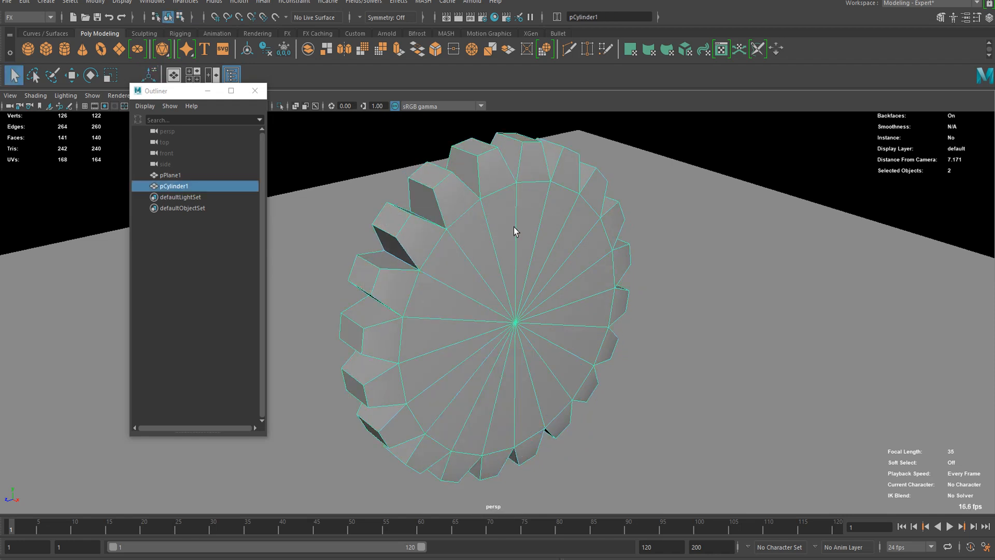
Scale the toothed disc thinner along its axis and deselect it
{"action": "key", "text": "w"}
{"action": "key", "text": "r"}
{"action": "left_click_drag", "start_coordinate": [525, 327], "coordinate": [475, 318]}
{"action": "scroll", "coordinate": [537, 292], "scroll_direction": "down", "scroll_amount": 5}
{"action": "left_click_drag", "start_coordinate": [537, 292], "coordinate": [485, 269], "text": "alt"}
{"action": "left_click_drag", "start_coordinate": [428, 290], "coordinate": [477, 308], "text": "alt"}
{"action": "key", "text": "w"}
{"action": "key", "text": "r"}
{"action": "left_click", "coordinate": [717, 225]}
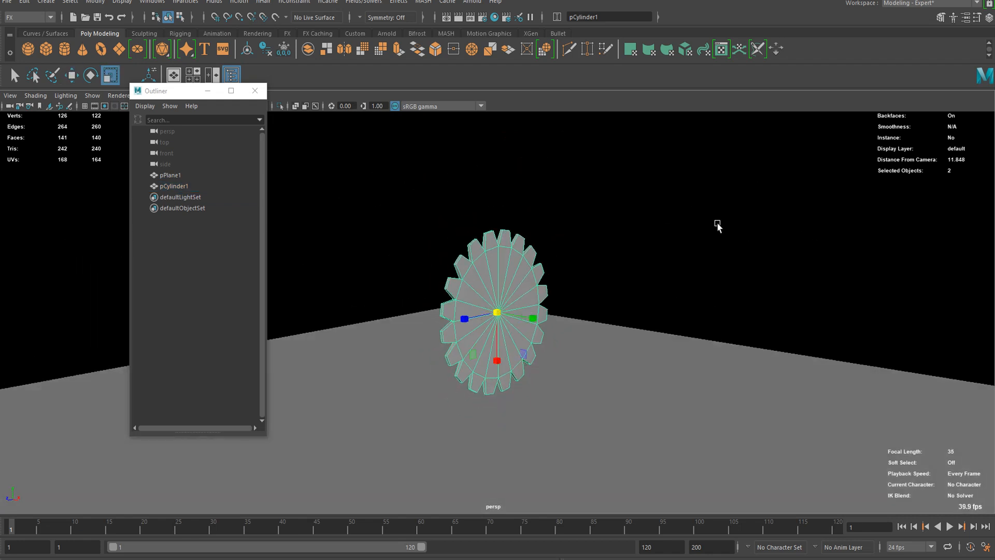
Add an nParticle emitter to the toothed disc with Emit from Object, then play the simulation and rewind it
{"action": "left_click", "coordinate": [485, 256]}
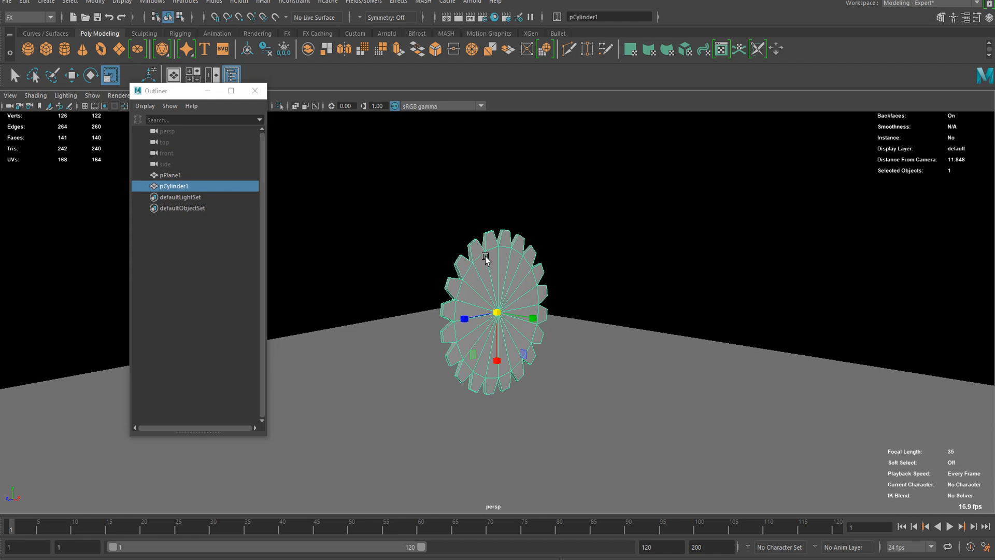
{"action": "left_click", "coordinate": [26, 17]}
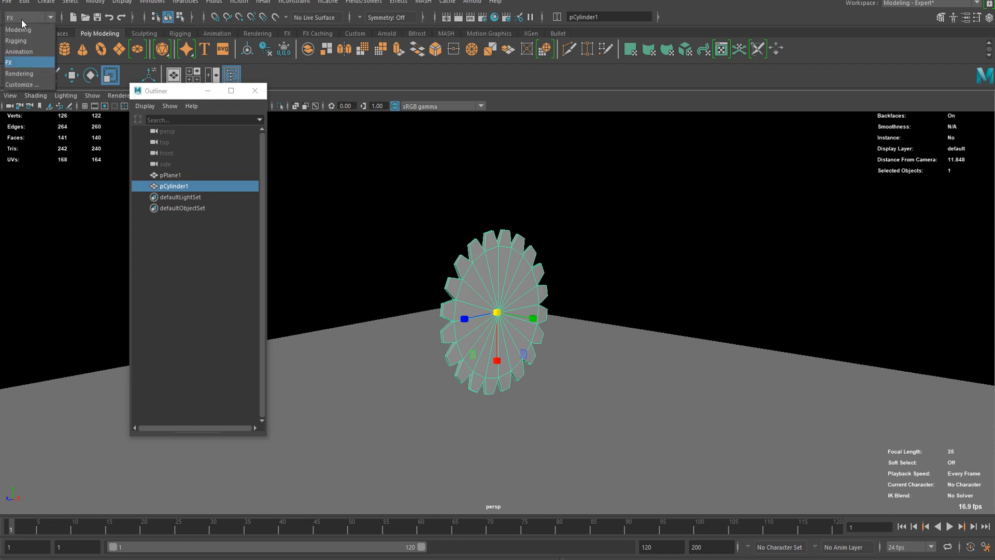
{"action": "left_click", "coordinate": [20, 62]}
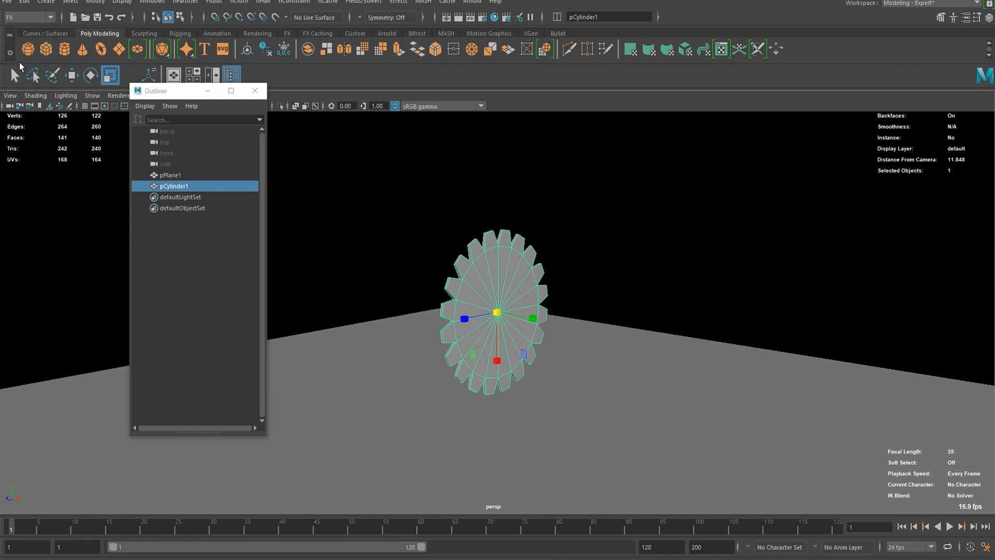
{"action": "left_click", "coordinate": [187, 2]}
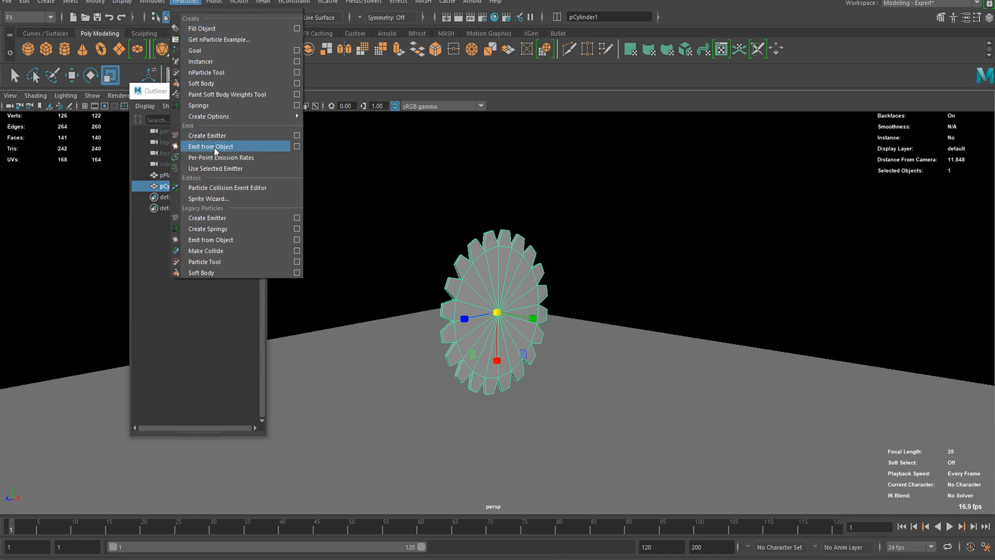
{"action": "left_click", "coordinate": [234, 148]}
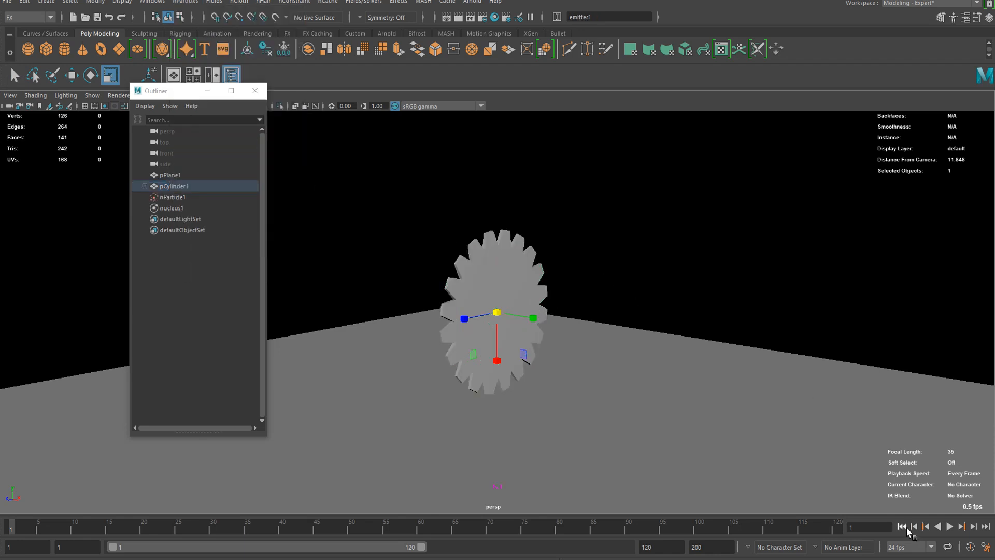
{"action": "left_click", "coordinate": [950, 526]}
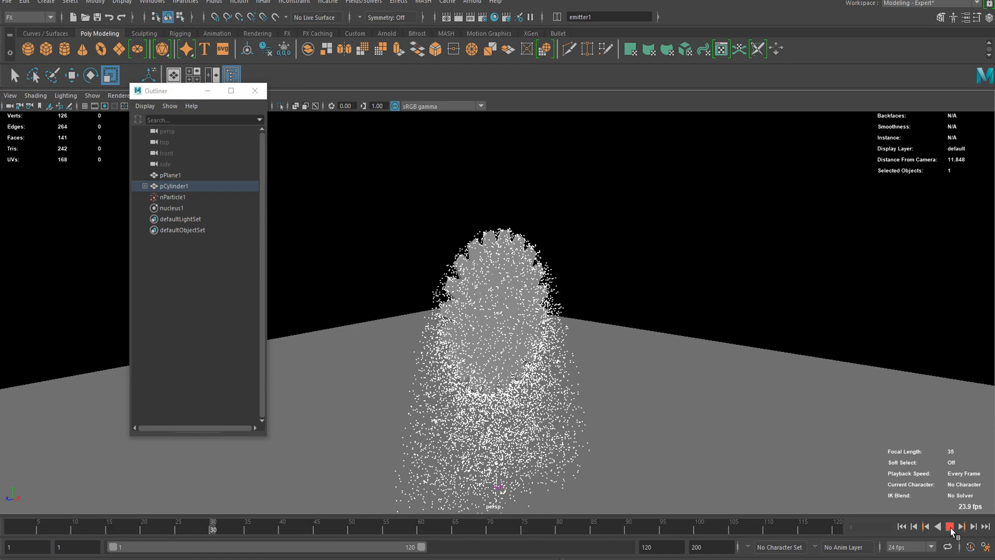
{"action": "left_click", "coordinate": [902, 528]}
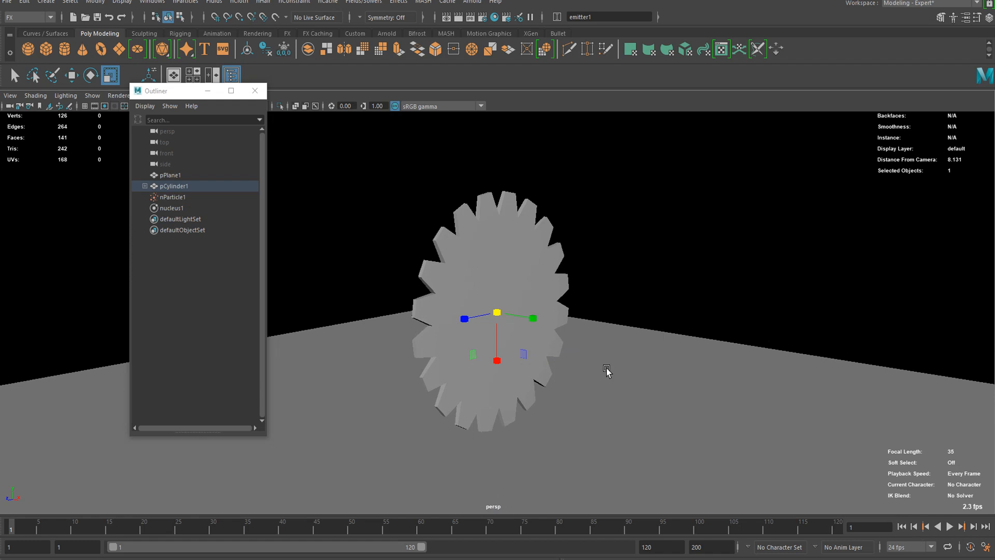
Lower emitter1's rate to about 11 particles per second in its attributes, then preview the simulation and rewind it
{"action": "left_click", "coordinate": [495, 241]}
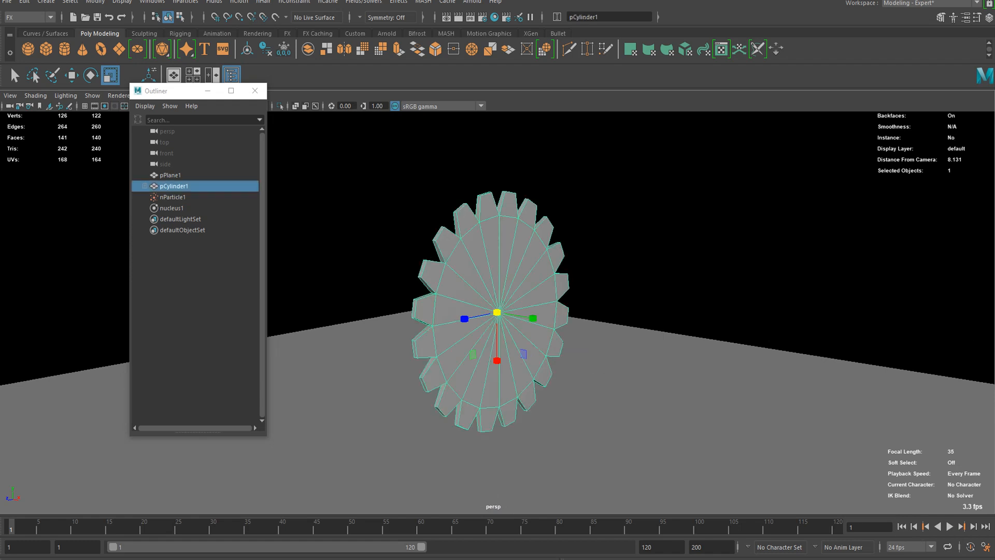
{"action": "left_click", "coordinate": [965, 17]}
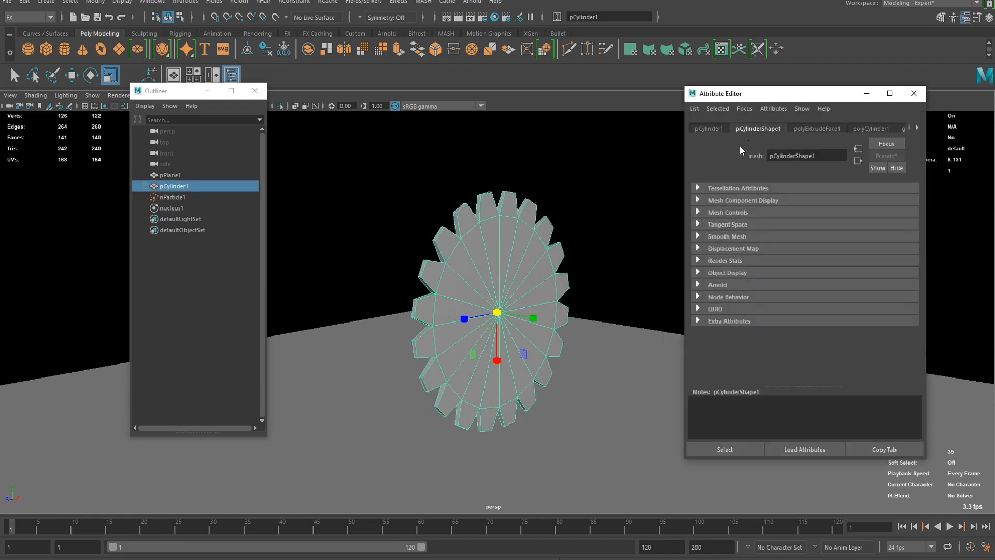
{"action": "left_click", "coordinate": [144, 186]}
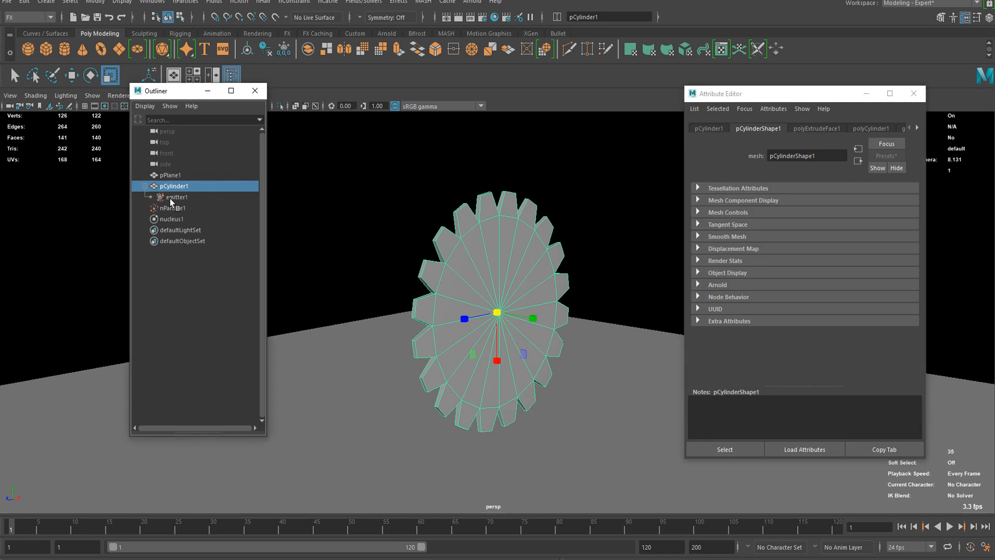
{"action": "left_click", "coordinate": [209, 196]}
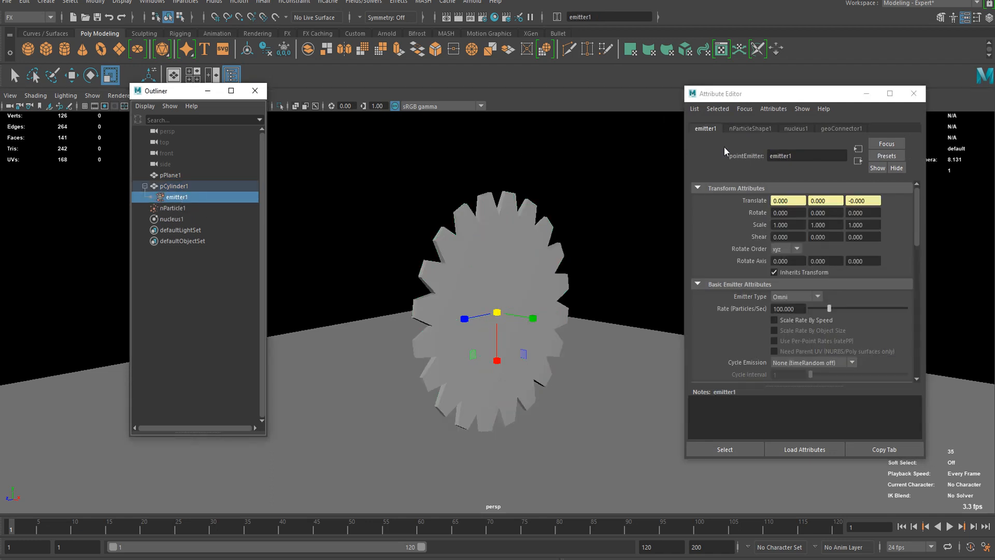
{"action": "scroll", "coordinate": [847, 288], "scroll_direction": "down", "scroll_amount": 2}
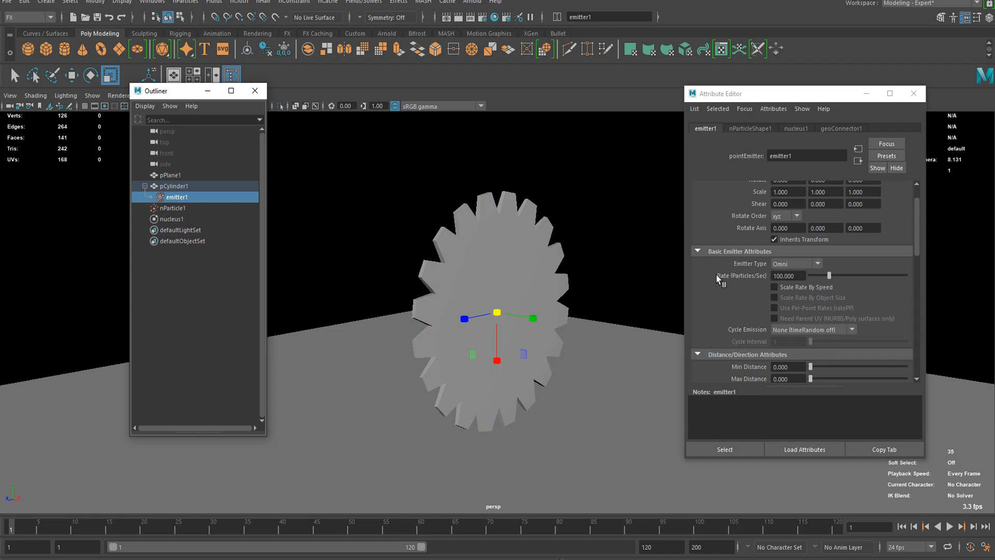
{"action": "left_click", "coordinate": [813, 276]}
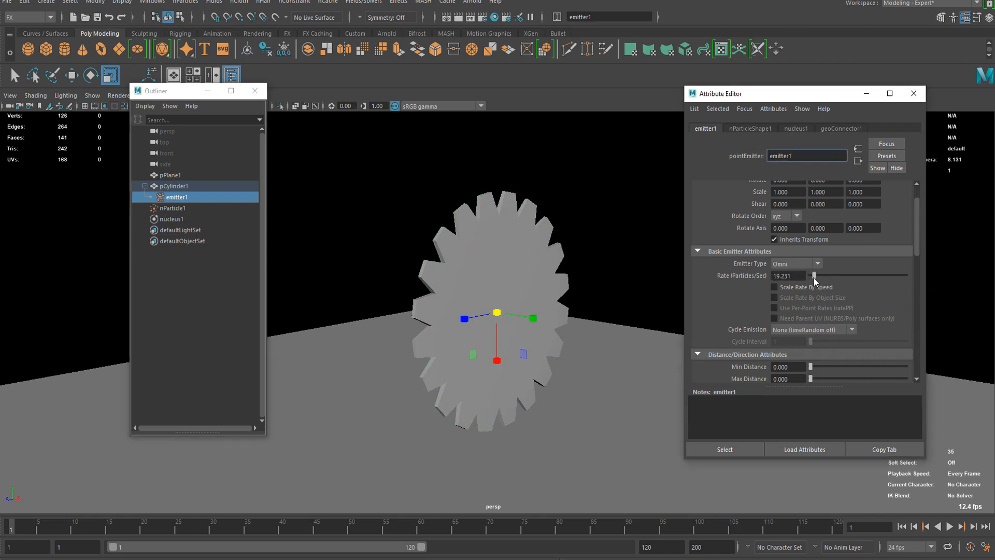
{"action": "left_click_drag", "start_coordinate": [814, 278], "coordinate": [812, 280]}
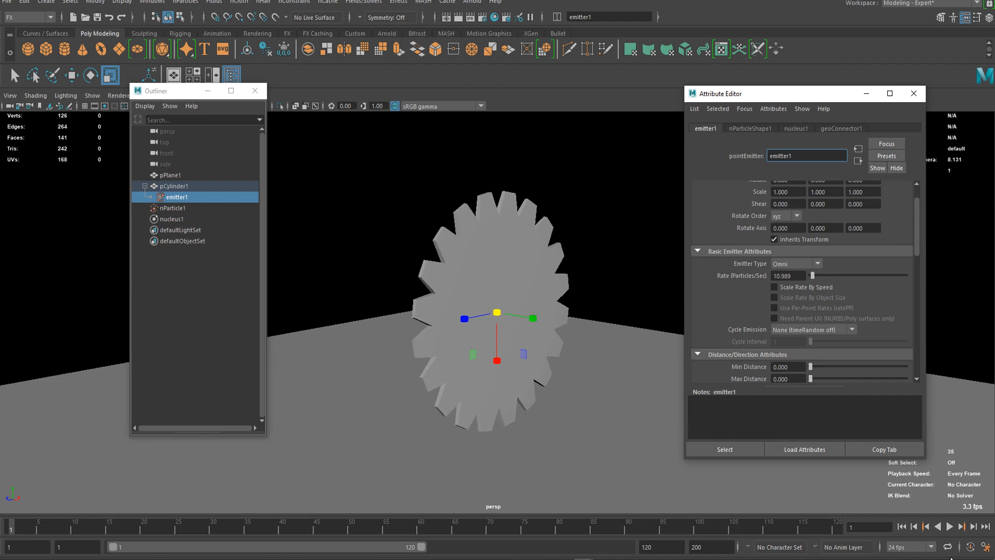
{"action": "left_click", "coordinate": [949, 527]}
{"action": "left_click", "coordinate": [902, 527]}
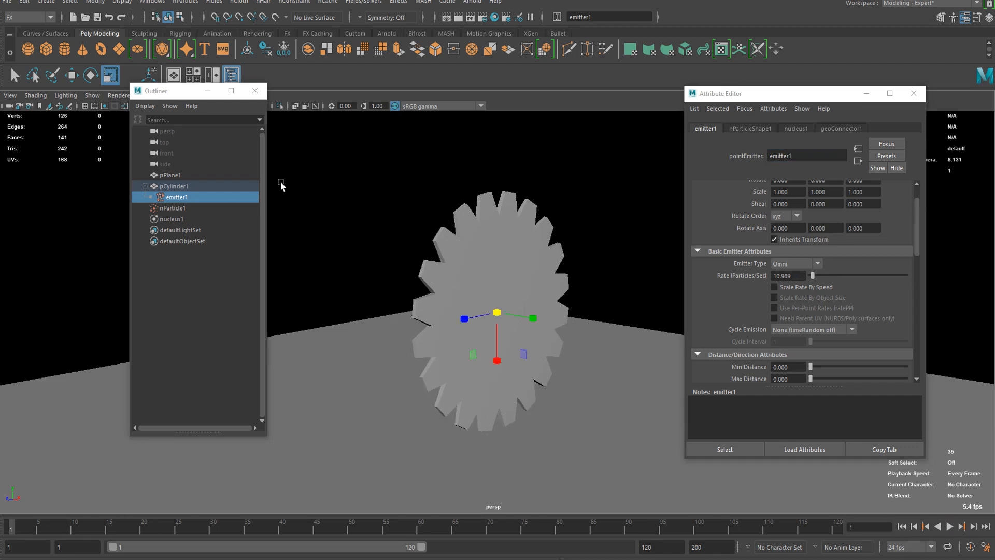
Make pCylinder1 a goal object for nParticle1
{"action": "left_click", "coordinate": [191, 208]}
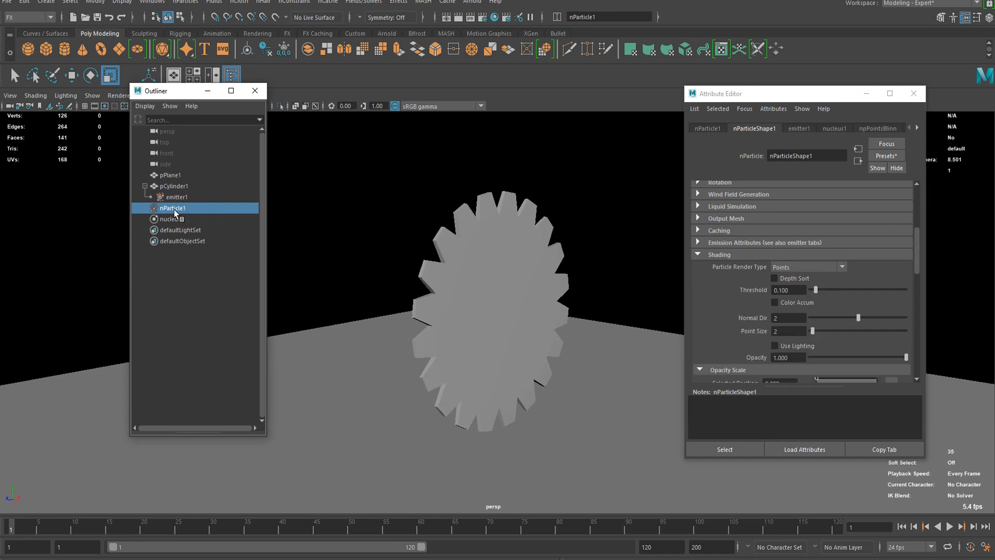
{"action": "left_click", "coordinate": [183, 185], "text": "ctrl"}
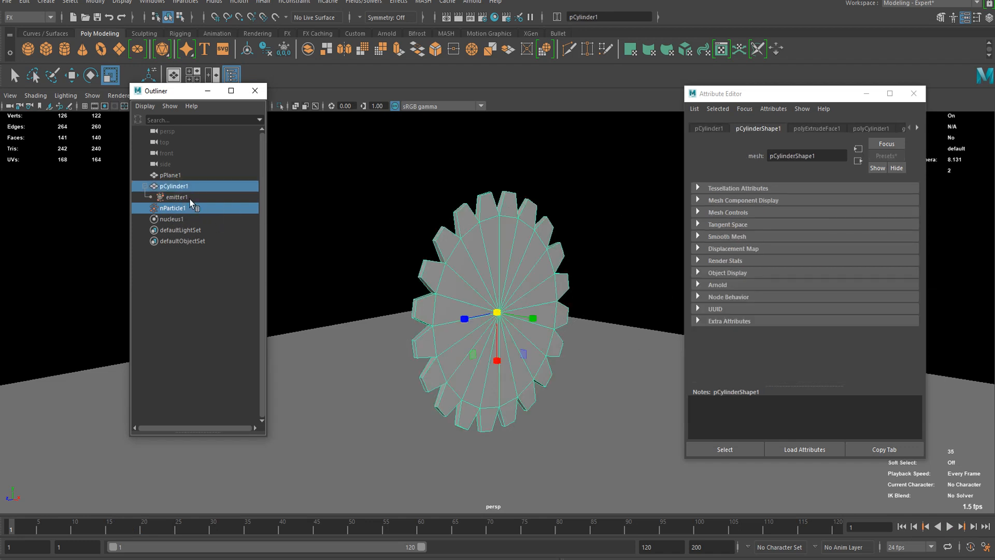
{"action": "left_click", "coordinate": [185, 2]}
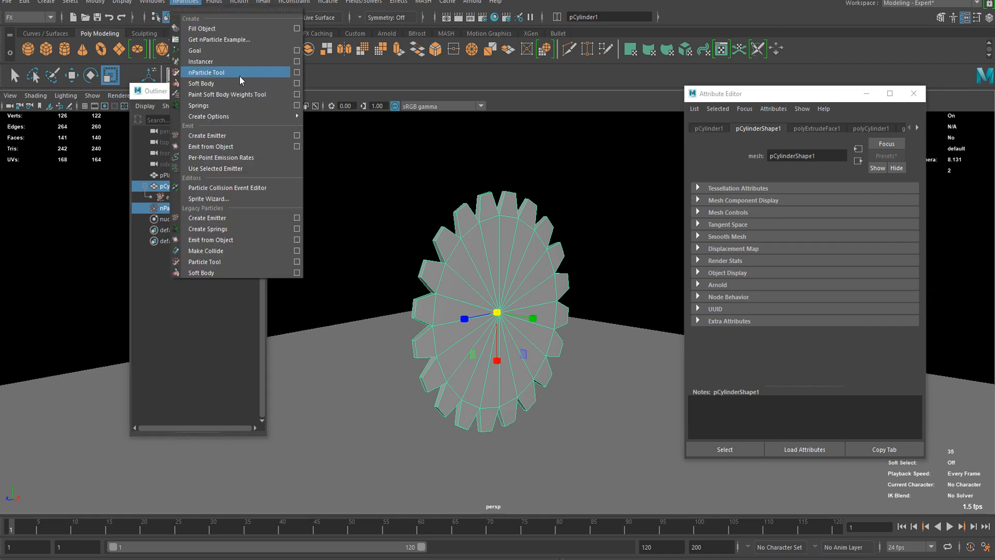
{"action": "mouse_move", "coordinate": [241, 117]}
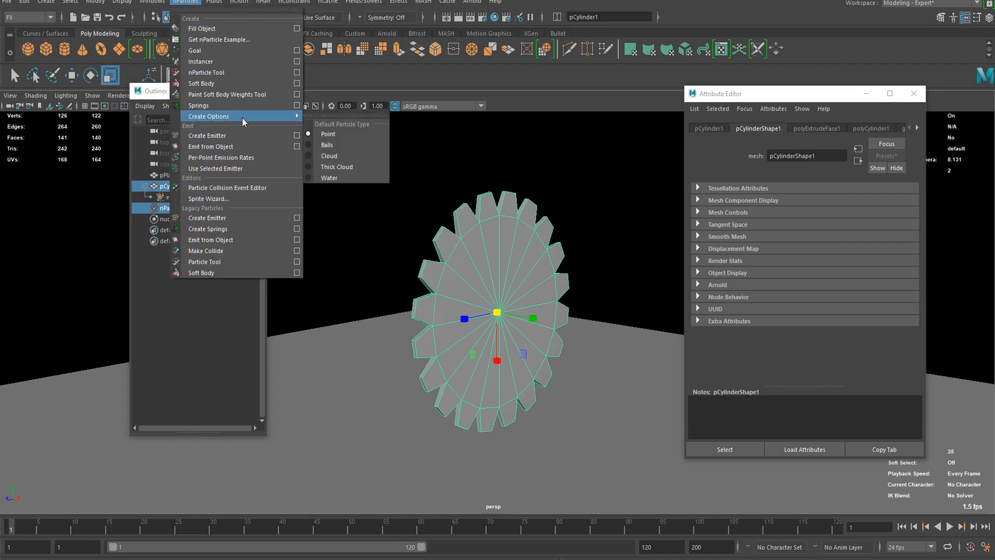
{"action": "left_click", "coordinate": [228, 50]}
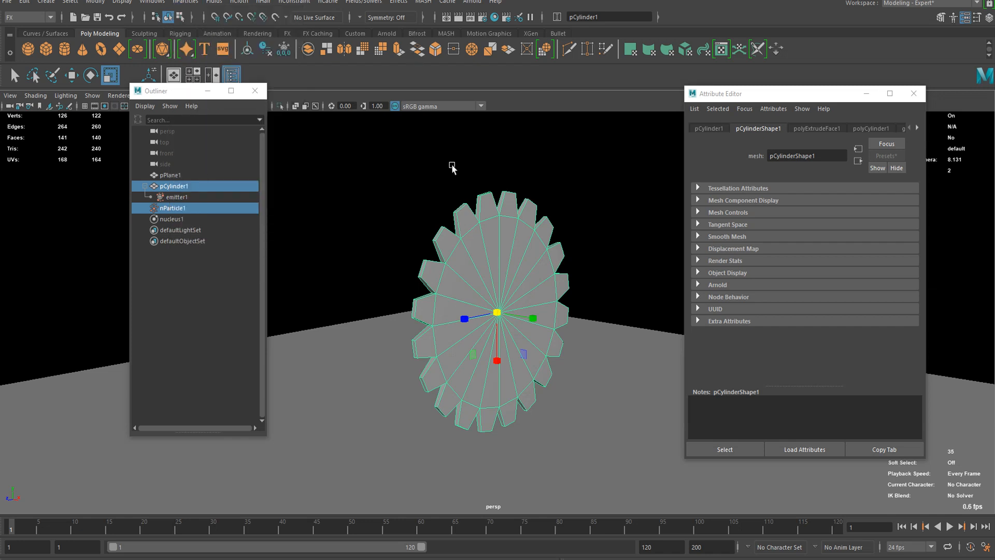
Play the simulation, inspect how the particles move around the disc's teeth, and stop playback
{"action": "left_click", "coordinate": [950, 526]}
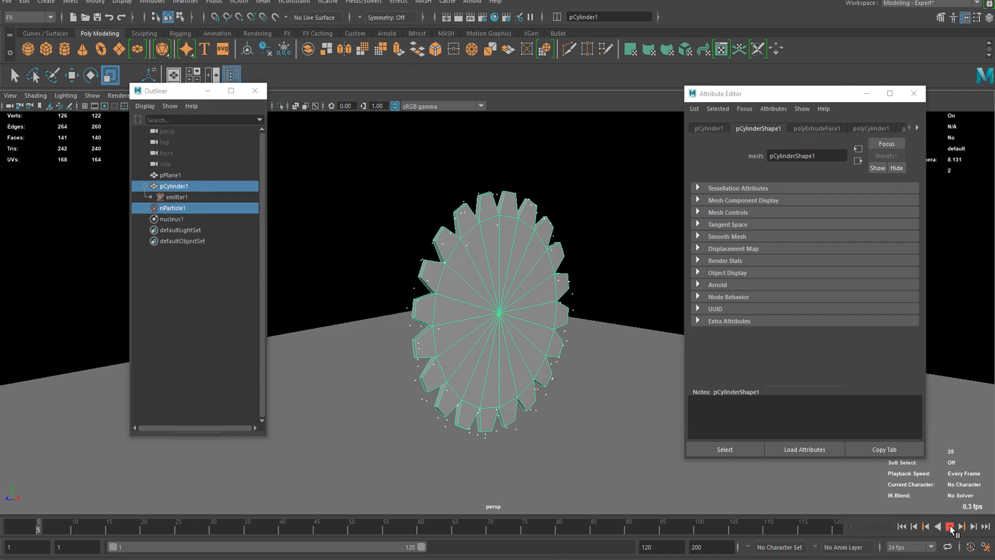
{"action": "scroll", "coordinate": [399, 297], "scroll_direction": "up", "scroll_amount": 4}
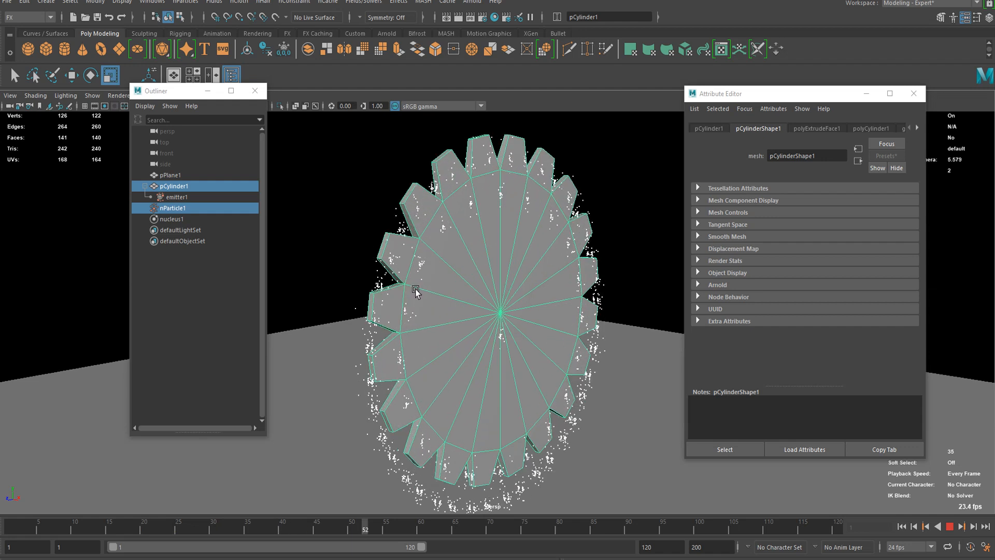
{"action": "scroll", "coordinate": [415, 280], "scroll_direction": "up", "scroll_amount": 1}
{"action": "left_click_drag", "start_coordinate": [407, 262], "coordinate": [495, 259], "text": "alt"}
{"action": "scroll", "coordinate": [475, 251], "scroll_direction": "down", "scroll_amount": 2}
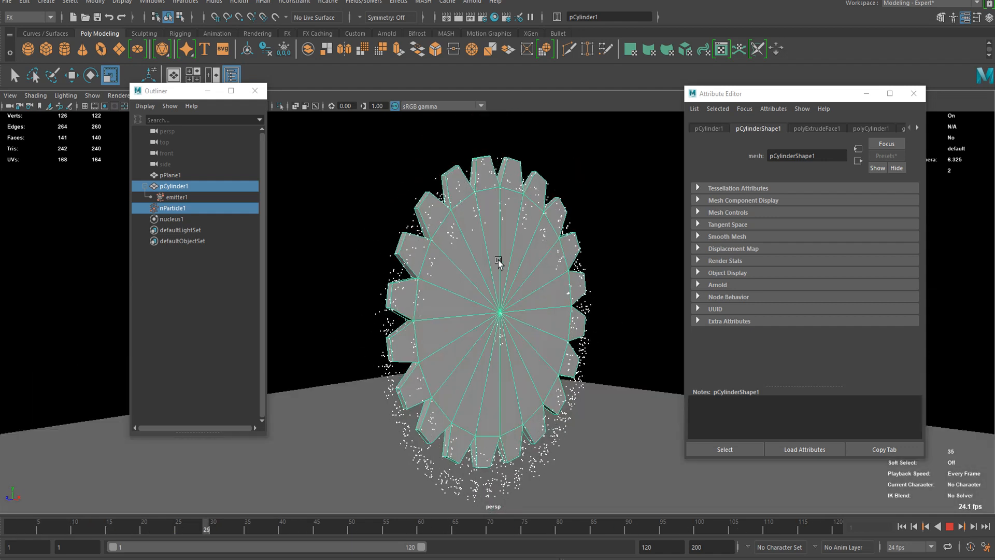
{"action": "left_click", "coordinate": [950, 526]}
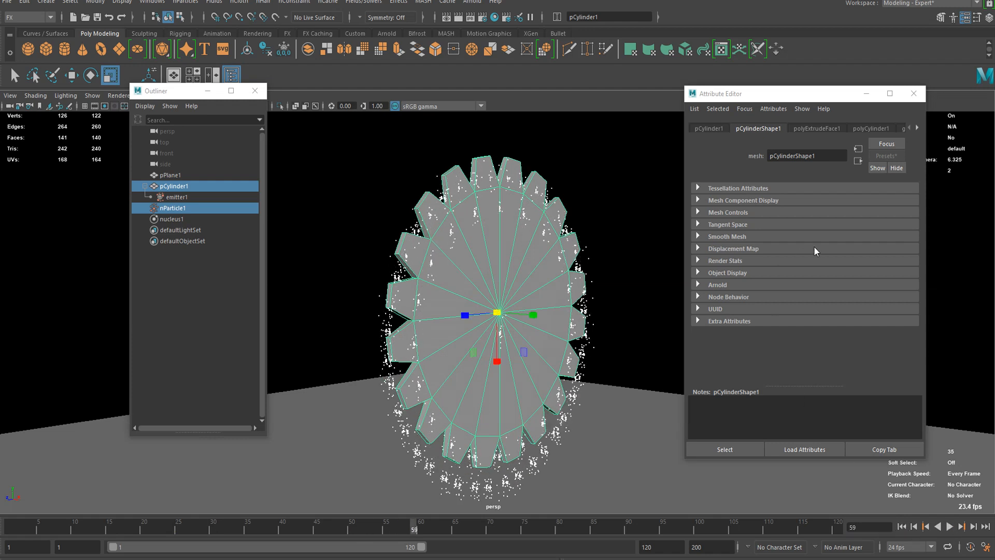
In nParticle1's goal weights and objects, set Goal Smoothness to 0 and the pCylinderShape1 goal weight to 1
{"action": "left_click", "coordinate": [176, 186]}
{"action": "left_click", "coordinate": [172, 208]}
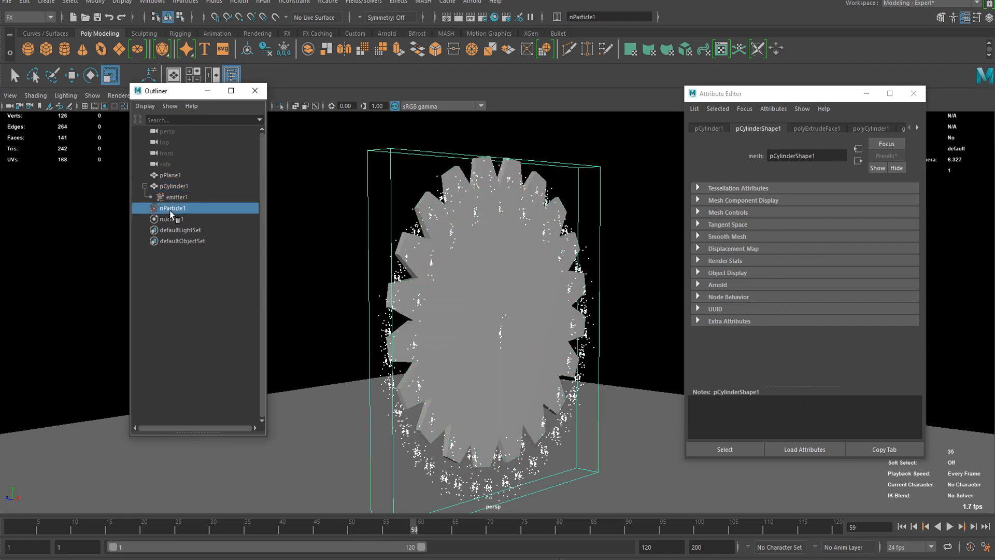
{"action": "scroll", "coordinate": [792, 225], "scroll_direction": "down", "scroll_amount": 15}
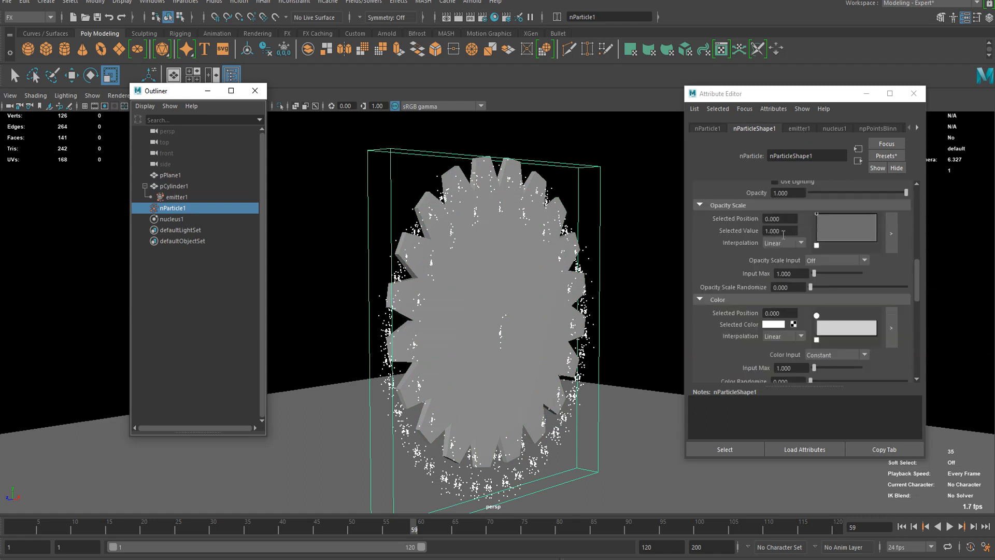
{"action": "scroll", "coordinate": [765, 243], "scroll_direction": "down", "scroll_amount": 1}
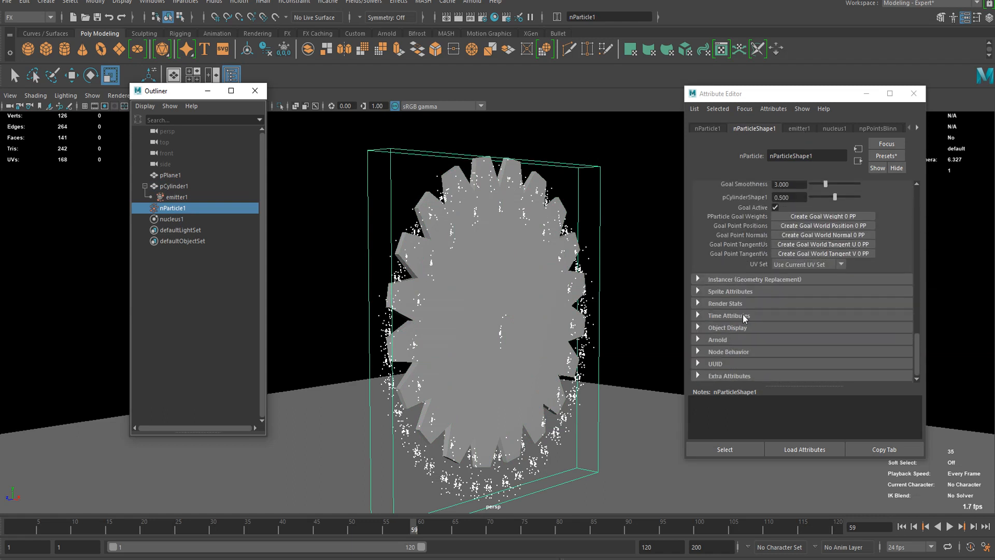
{"action": "scroll", "coordinate": [735, 291], "scroll_direction": "up", "scroll_amount": 3}
{"action": "scroll", "coordinate": [734, 293], "scroll_direction": "down", "scroll_amount": 3}
{"action": "scroll", "coordinate": [741, 311], "scroll_direction": "up", "scroll_amount": 3}
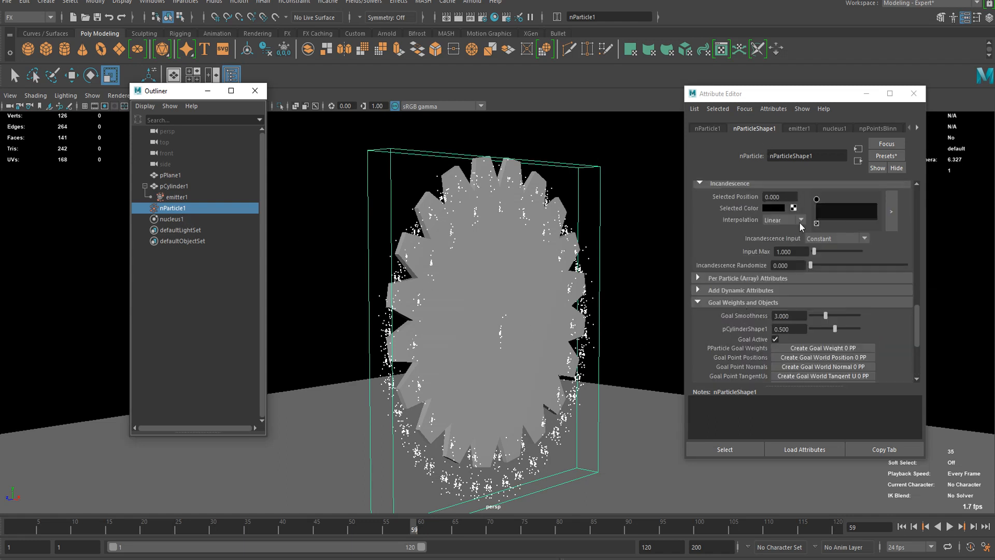
{"action": "scroll", "coordinate": [808, 316], "scroll_direction": "down", "scroll_amount": 1}
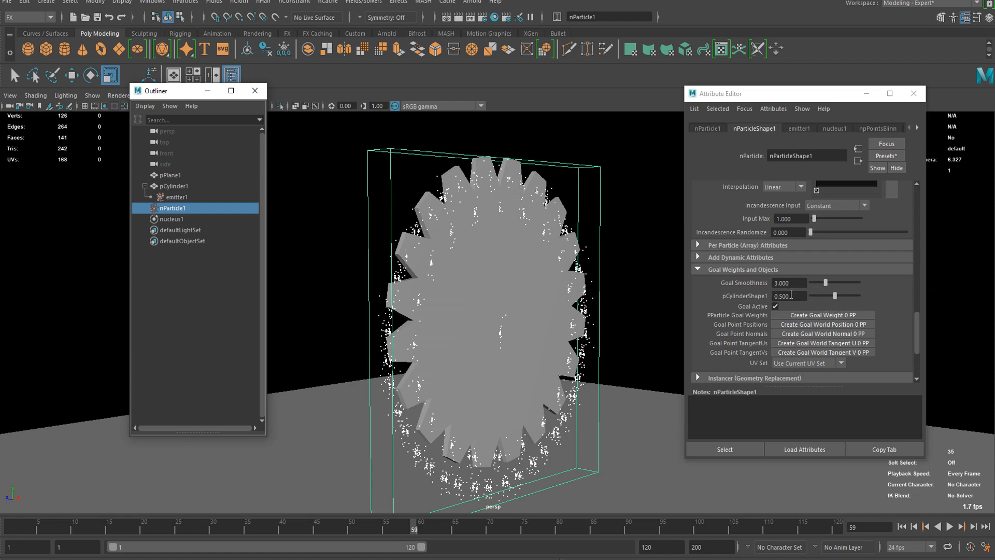
{"action": "left_click_drag", "start_coordinate": [825, 280], "coordinate": [820, 280]}
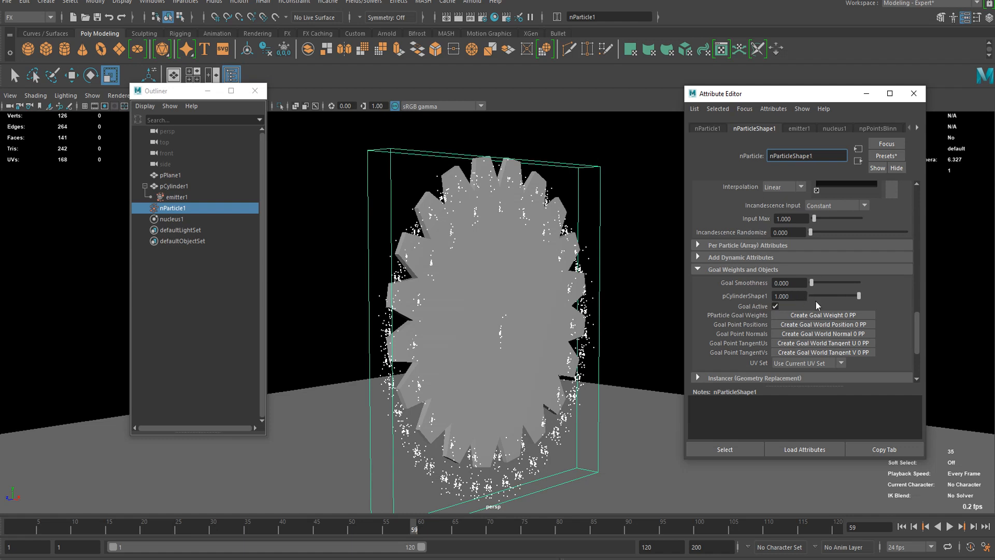
Preview the simulation from the first frame twice, examining the particles on the disc's vertices, and rewind it
{"action": "left_click", "coordinate": [902, 527]}
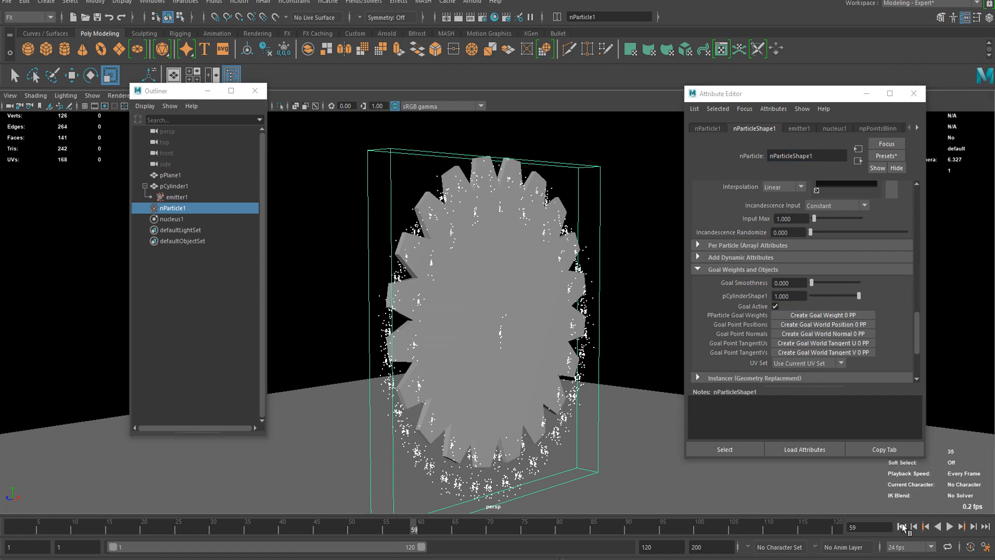
{"action": "left_click", "coordinate": [949, 526]}
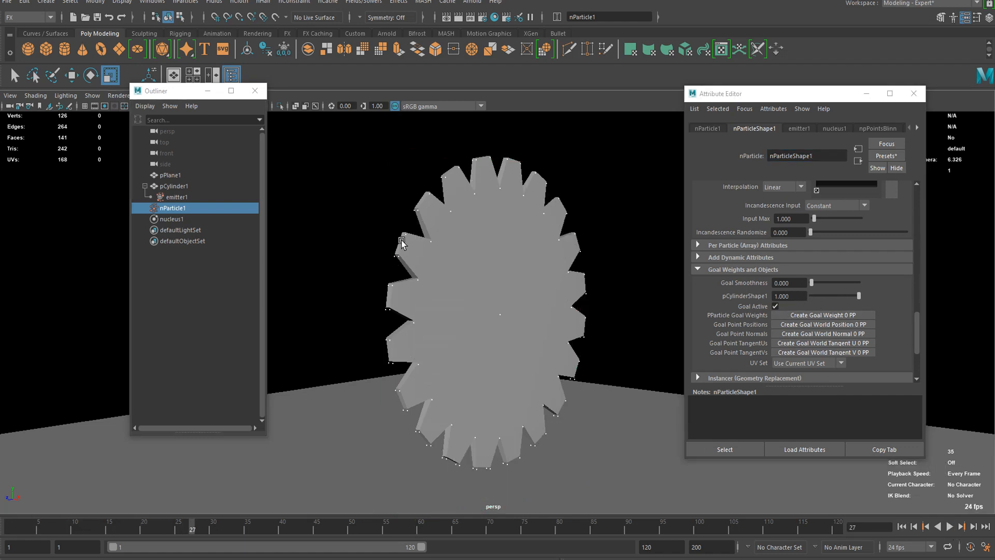
{"action": "scroll", "coordinate": [410, 259], "scroll_direction": "up", "scroll_amount": 3}
{"action": "scroll", "coordinate": [368, 284], "scroll_direction": "down", "scroll_amount": 2}
{"action": "left_click_drag", "start_coordinate": [71, 532], "coordinate": [11, 532]}
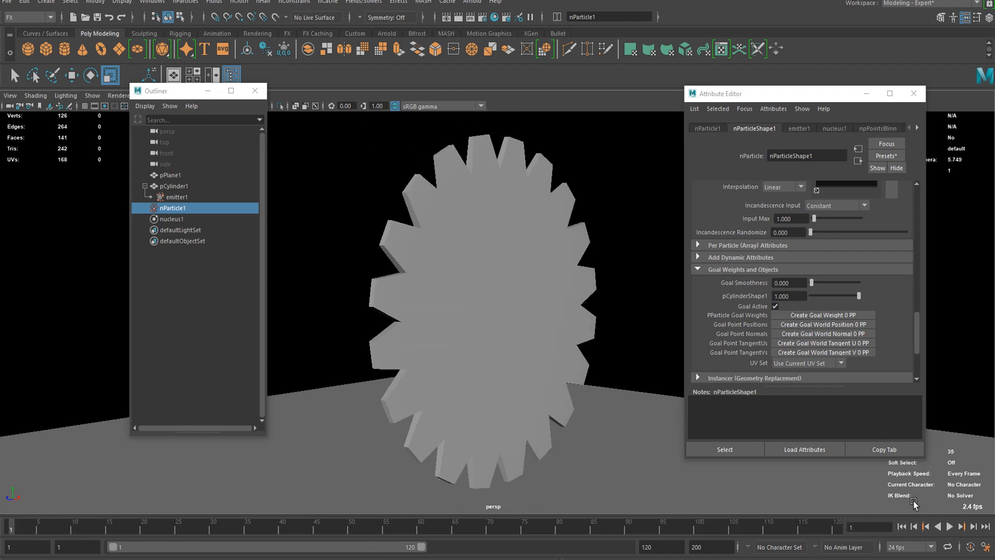
{"action": "left_click", "coordinate": [949, 526]}
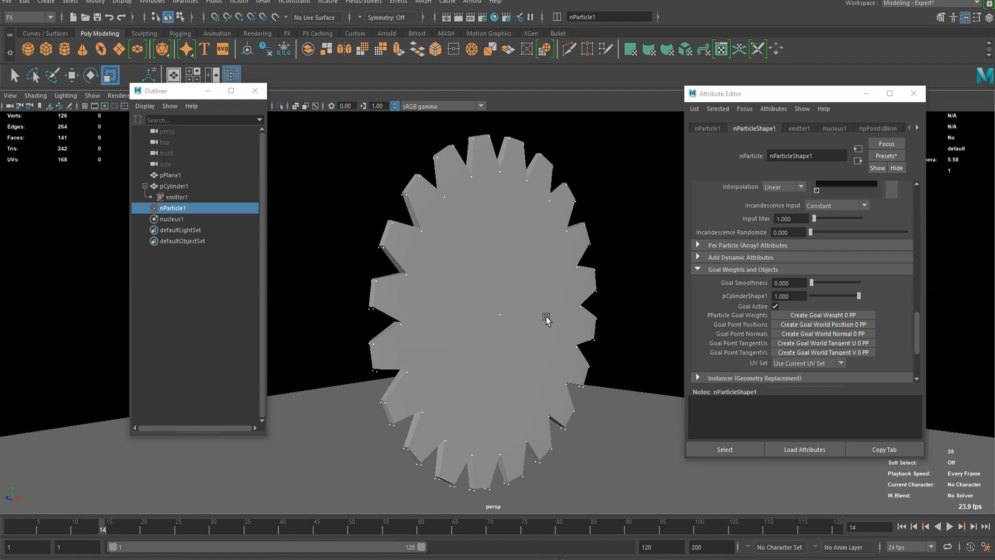
{"action": "scroll", "coordinate": [791, 301], "scroll_direction": "up", "scroll_amount": 10}
{"action": "left_click_drag", "start_coordinate": [101, 525], "coordinate": [12, 523]}
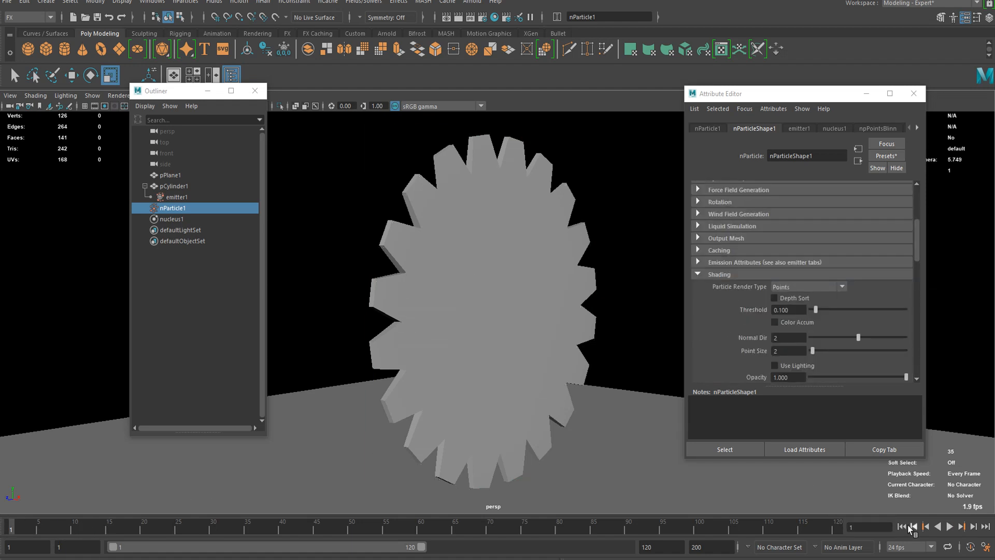
Advance the simulation to frame 4 and save nParticle1's state there as its initial state using Set for Selected
{"action": "left_click", "coordinate": [973, 527]}
{"action": "left_click", "coordinate": [973, 526]}
{"action": "left_click", "coordinate": [973, 526]}
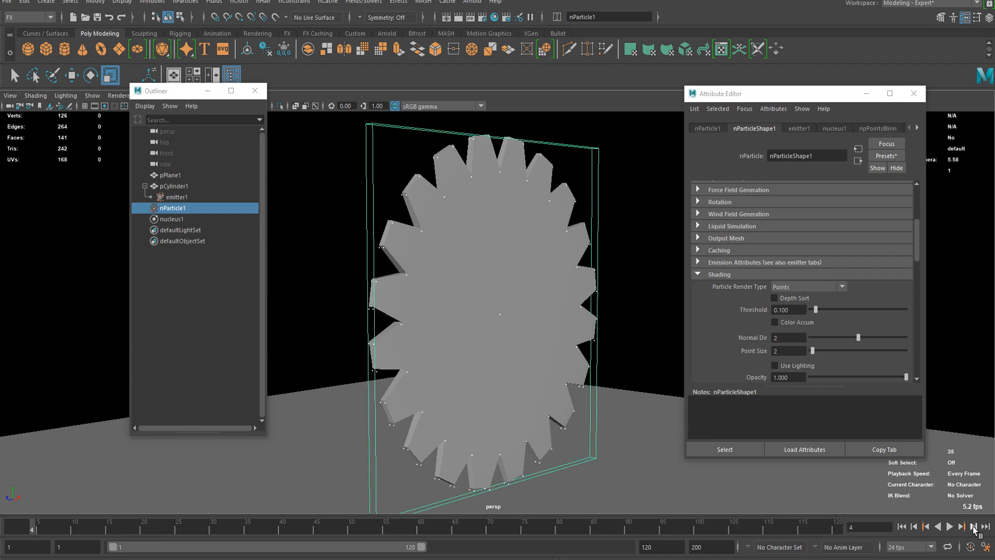
{"action": "scroll", "coordinate": [535, 423], "scroll_direction": "up", "scroll_amount": 2}
{"action": "left_click_drag", "start_coordinate": [511, 355], "coordinate": [485, 193], "text": "alt"}
{"action": "scroll", "coordinate": [842, 268], "scroll_direction": "up", "scroll_amount": 5}
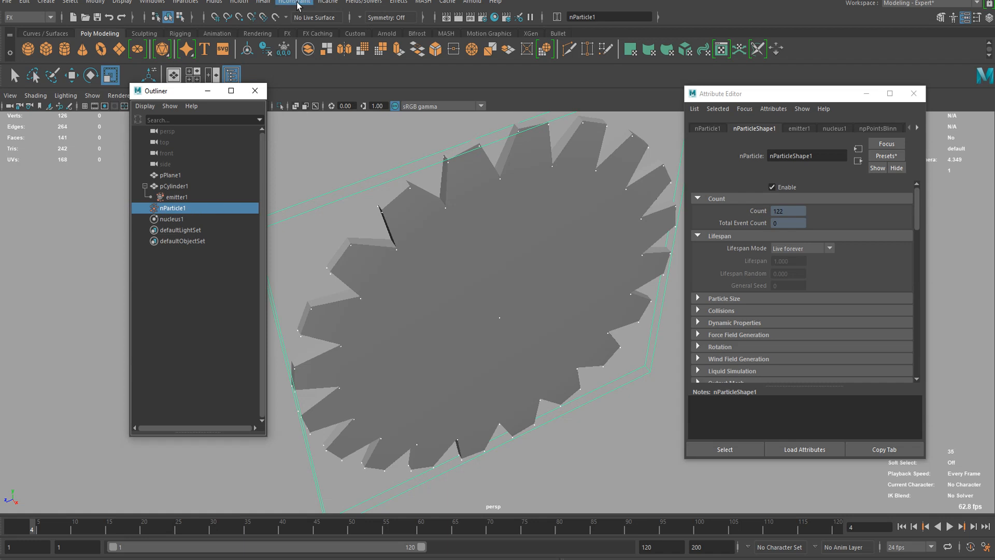
{"action": "left_click", "coordinate": [364, 2]}
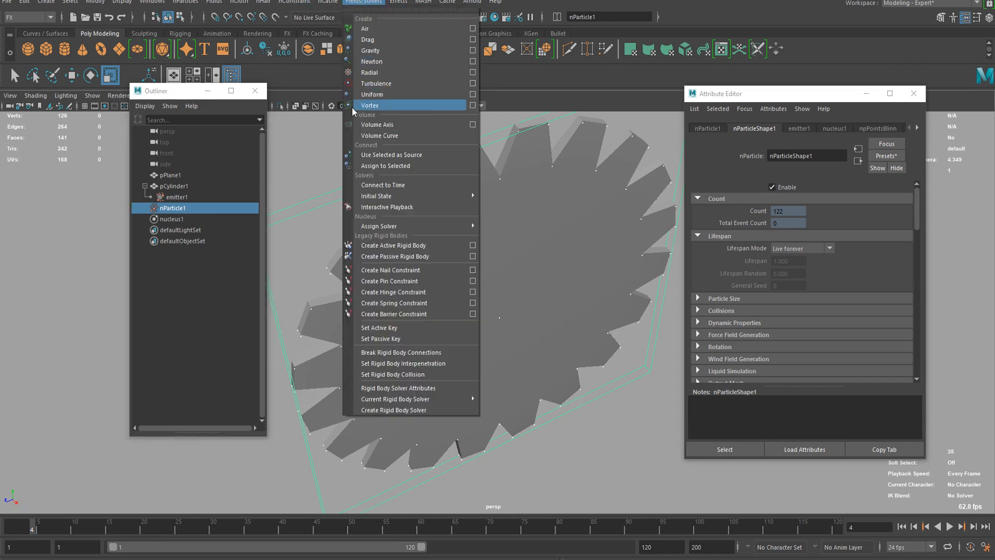
{"action": "mouse_move", "coordinate": [399, 228]}
{"action": "mouse_move", "coordinate": [395, 201]}
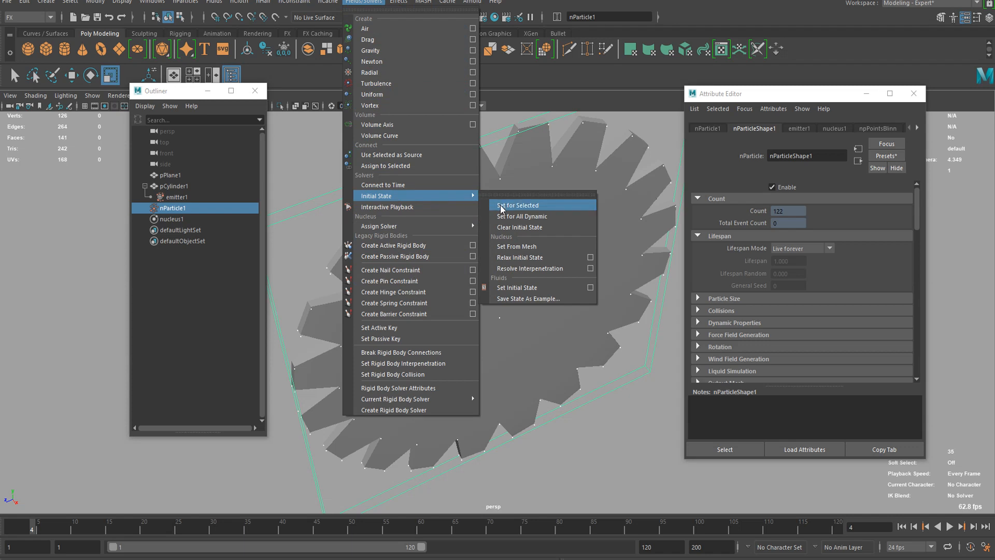
{"action": "left_click", "coordinate": [534, 207]}
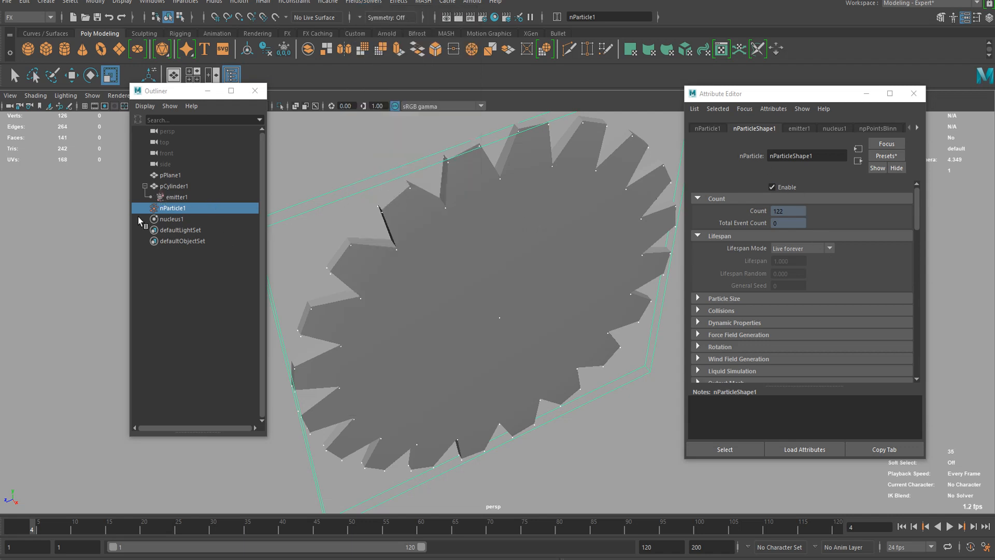
Set emitter1's rate to 0 particles per second
{"action": "left_click", "coordinate": [187, 197]}
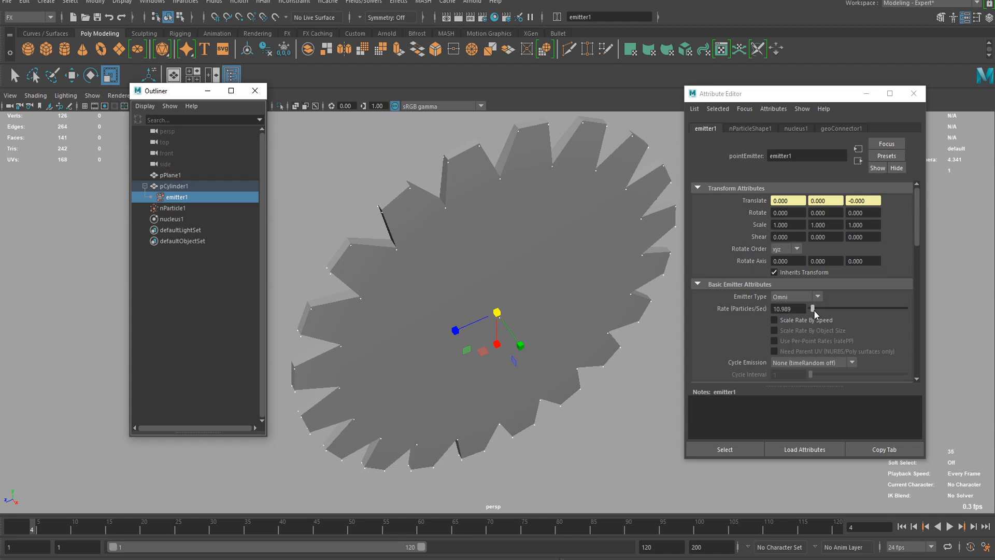
{"action": "left_click_drag", "start_coordinate": [817, 309], "coordinate": [786, 310]}
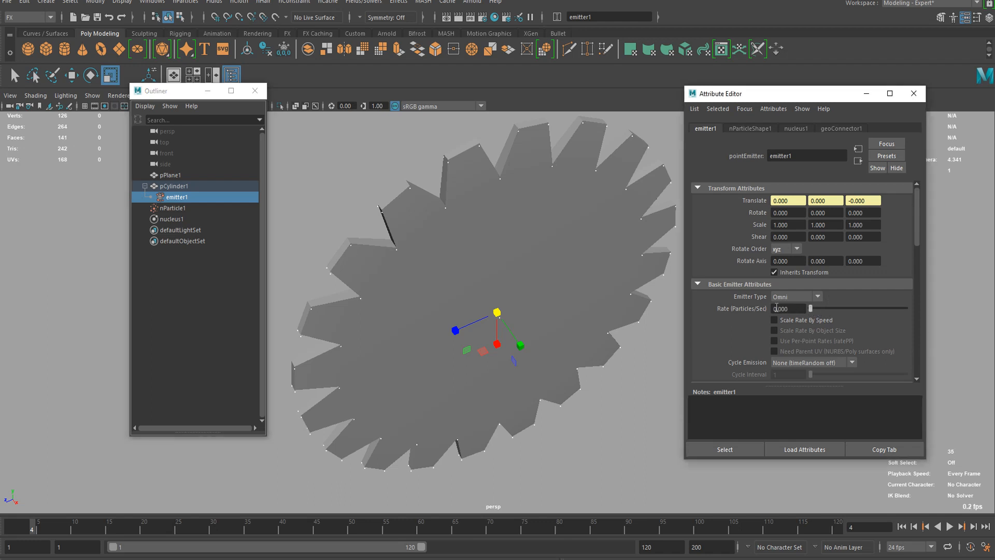
{"action": "scroll", "coordinate": [809, 339], "scroll_direction": "down", "scroll_amount": 2}
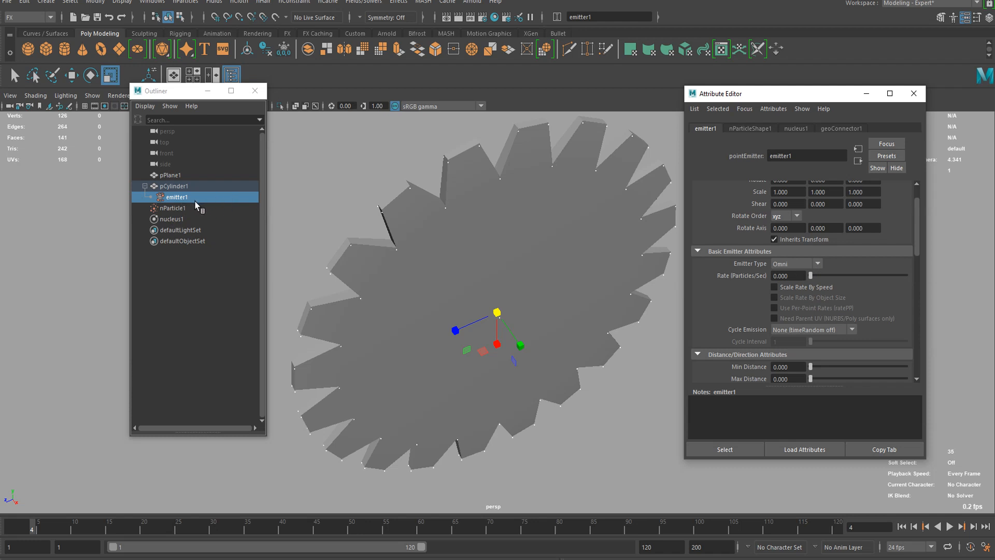
Replay the simulation from the first frame to check the particles on the disc, and rewind it
{"action": "left_click", "coordinate": [902, 526]}
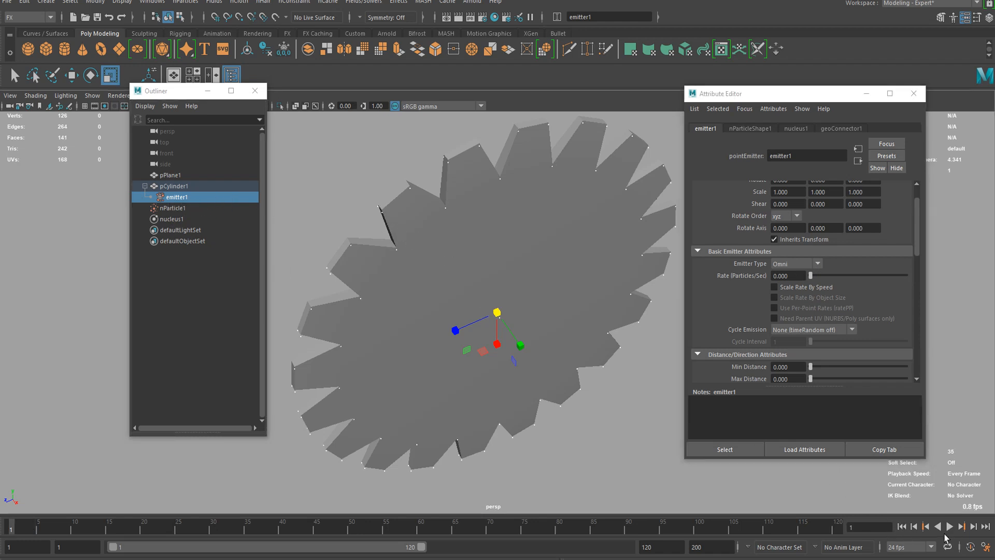
{"action": "left_click", "coordinate": [949, 526]}
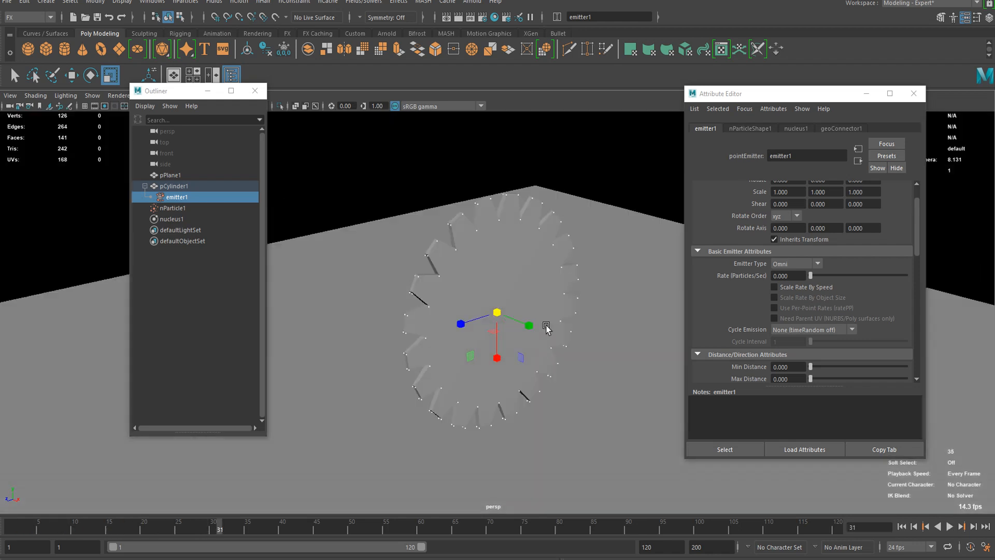
{"action": "left_click", "coordinate": [902, 527]}
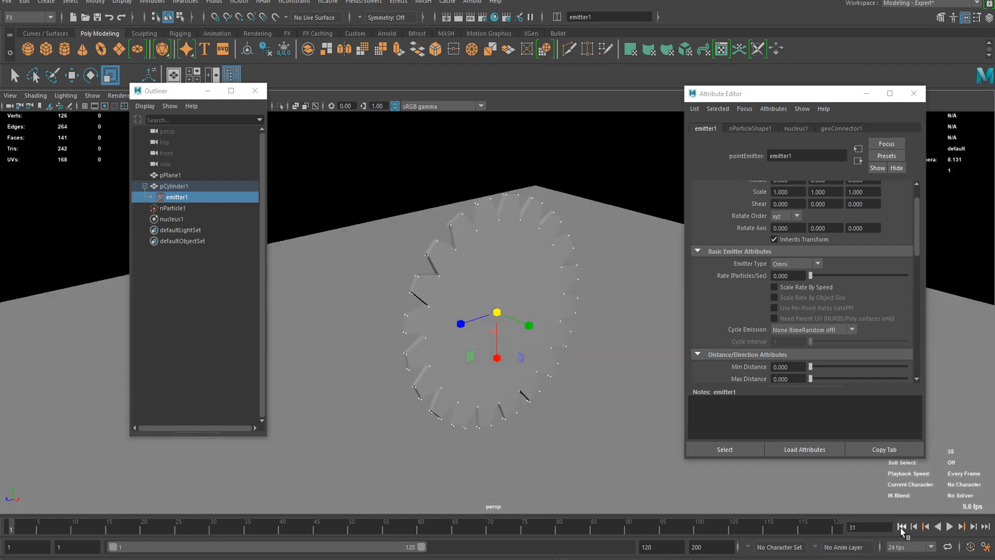
{"action": "left_click", "coordinate": [949, 527]}
{"action": "left_click", "coordinate": [949, 526]}
{"action": "left_click", "coordinate": [900, 527]}
Delete emitter1 from under pCylinder1 and select the toothed disc
{"action": "left_click", "coordinate": [555, 277]}
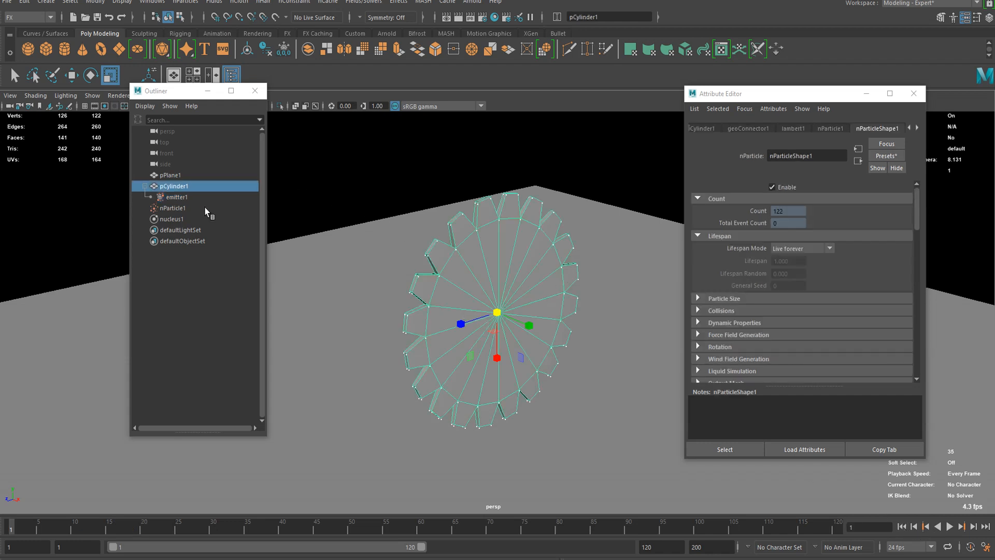
{"action": "left_click", "coordinate": [182, 198]}
{"action": "key", "text": "Delete"}
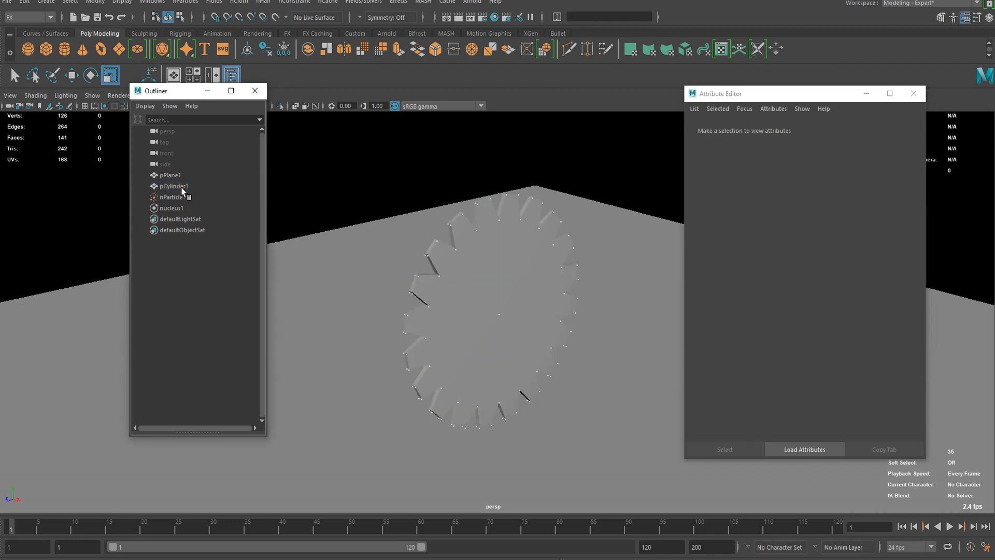
{"action": "left_click", "coordinate": [506, 282]}
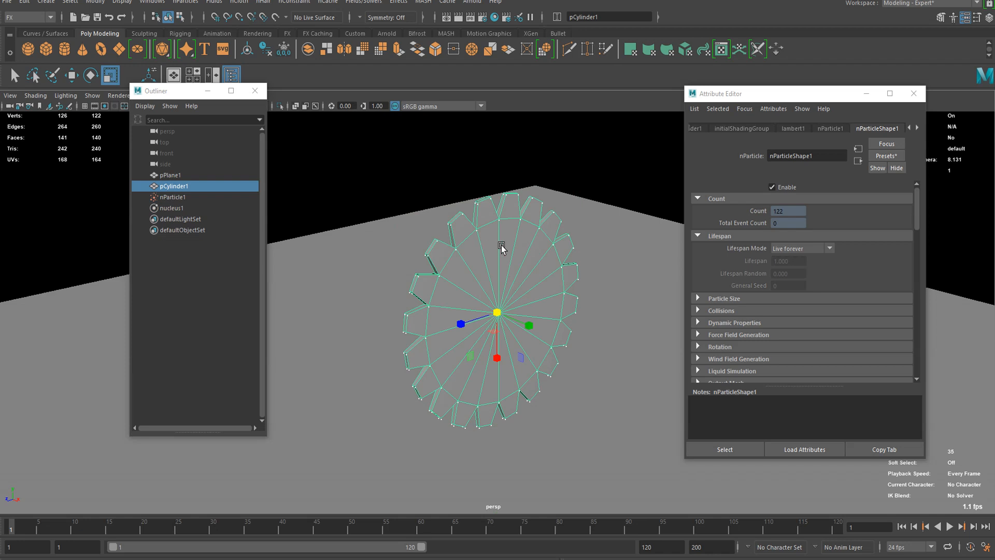
{"action": "left_click_drag", "start_coordinate": [487, 271], "coordinate": [508, 284], "text": "alt"}
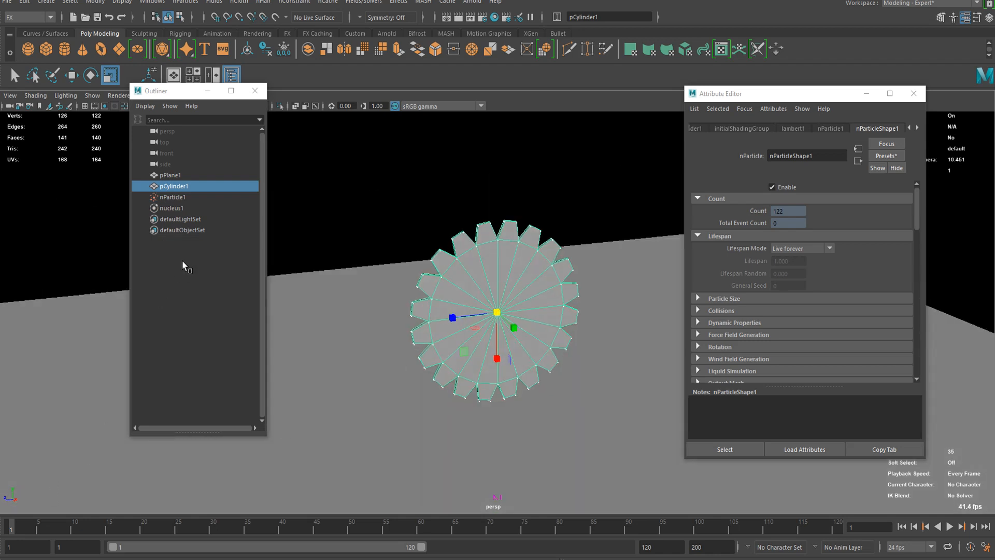
Key the toothed disc's rotation at frames 1 and 5, spinning it about -94 degrees in Rotate Y, and play it back
{"action": "key", "text": "w"}
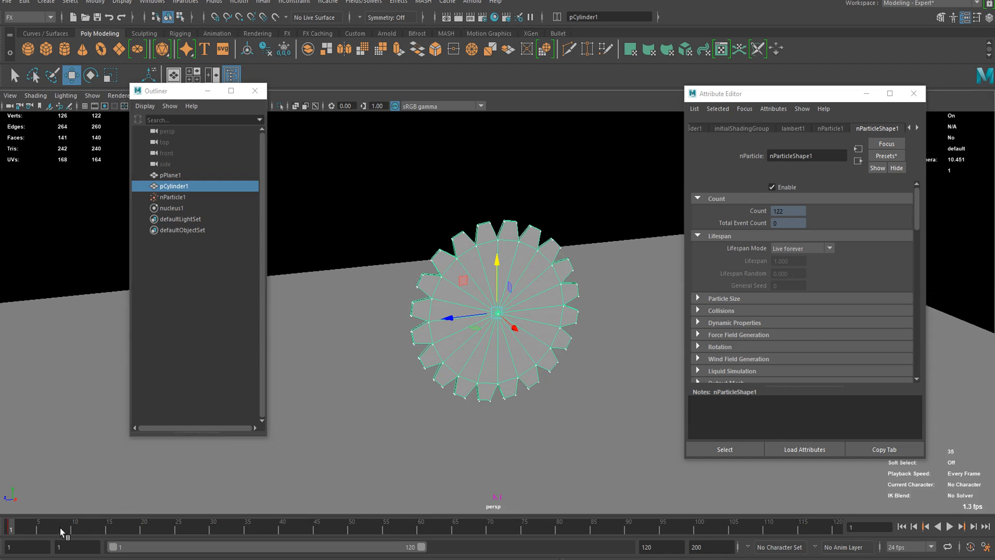
{"action": "left_click", "coordinate": [39, 527]}
{"action": "key", "text": "e"}
{"action": "left_click_drag", "start_coordinate": [461, 287], "coordinate": [526, 272]}
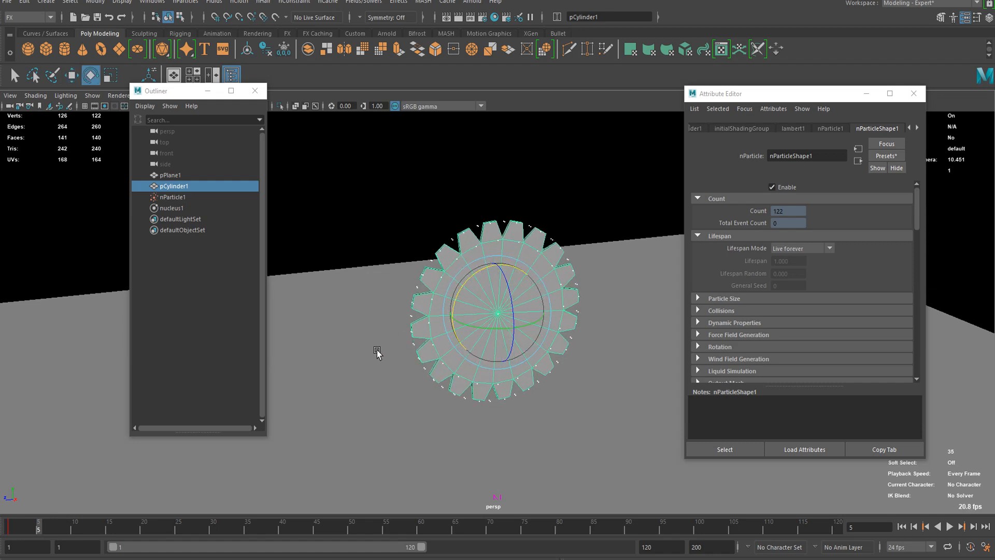
{"action": "key", "text": "alt+v"}
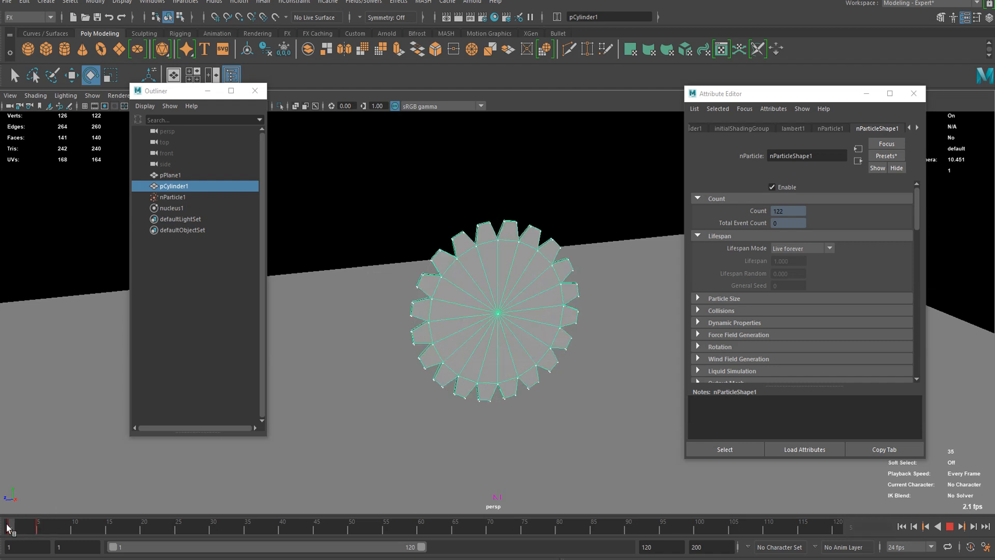
{"action": "left_click", "coordinate": [11, 527]}
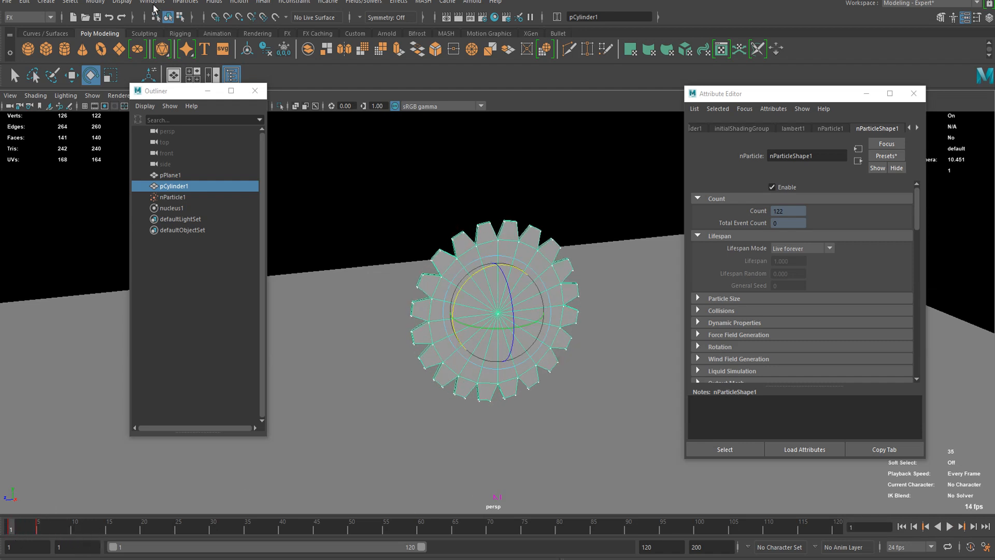
Open the disc's animation curves in the Graph Editor and frame its rotation keys
{"action": "left_click", "coordinate": [152, 3]}
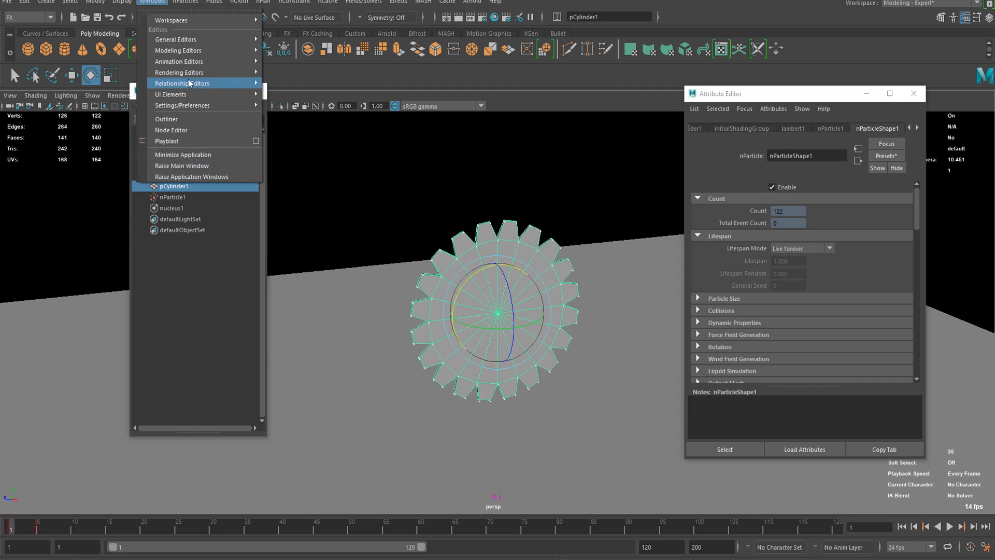
{"action": "mouse_move", "coordinate": [183, 62]}
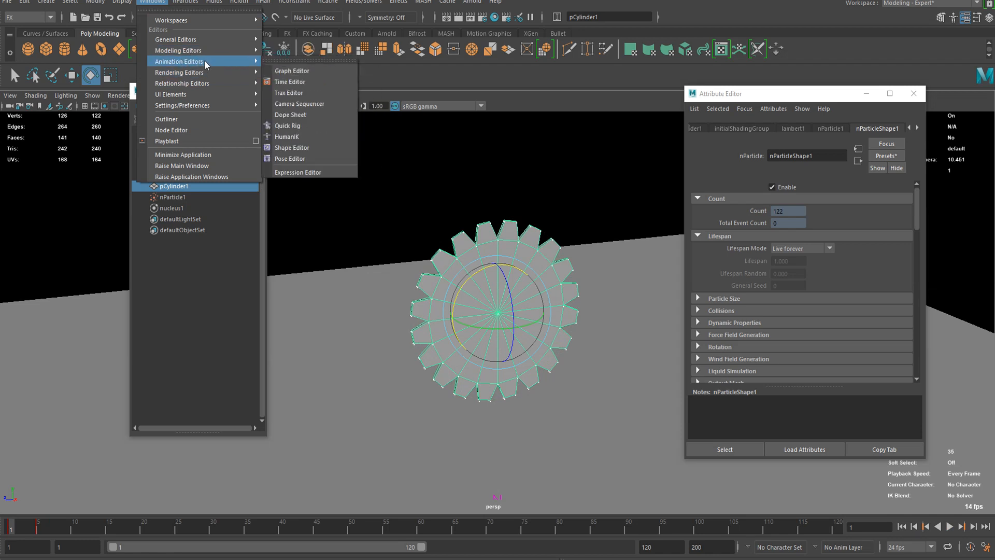
{"action": "left_click", "coordinate": [290, 71]}
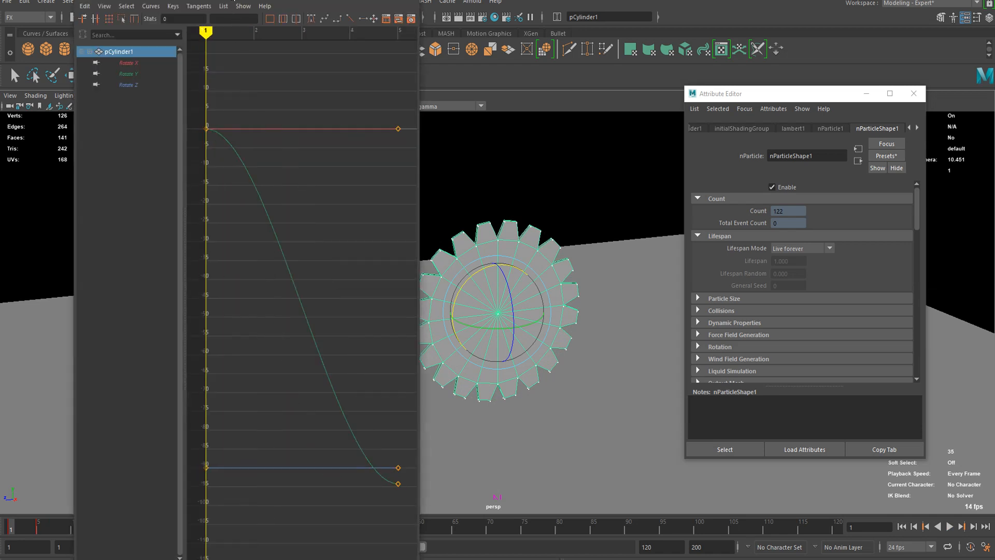
{"action": "left_click_drag", "start_coordinate": [231, 0], "coordinate": [324, 16]}
{"action": "scroll", "coordinate": [409, 129], "scroll_direction": "down", "scroll_amount": 6}
{"action": "left_click_drag", "start_coordinate": [465, 192], "coordinate": [357, 390]}
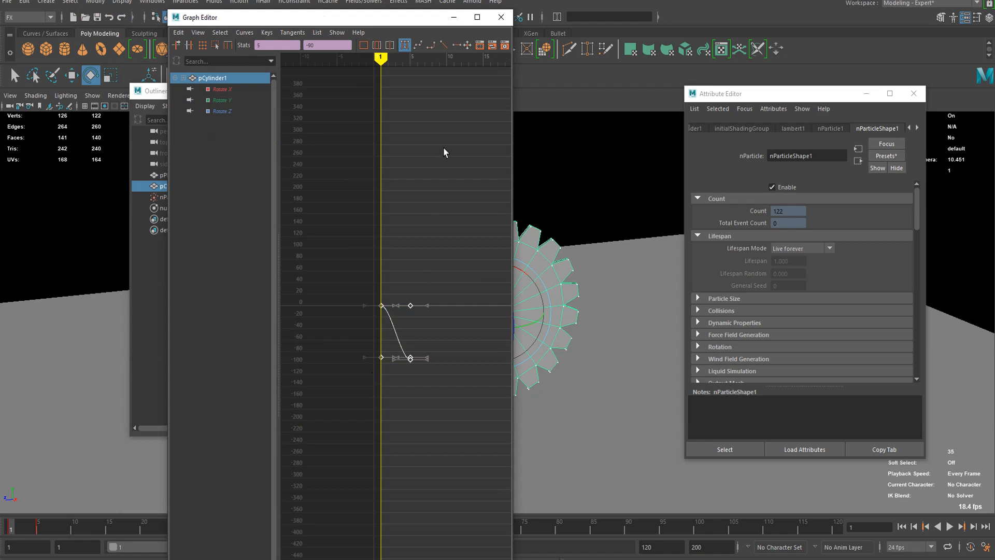
{"action": "key", "text": "f"}
Try to delete the disc's Rotate X curve, and undo the deletion
{"action": "left_click", "coordinate": [214, 89]}
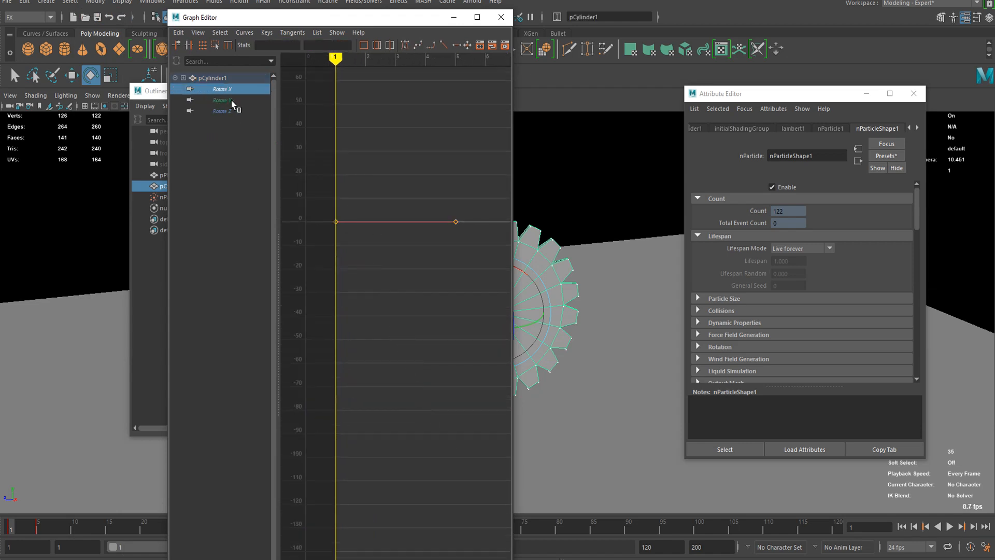
{"action": "key", "text": "Delete"}
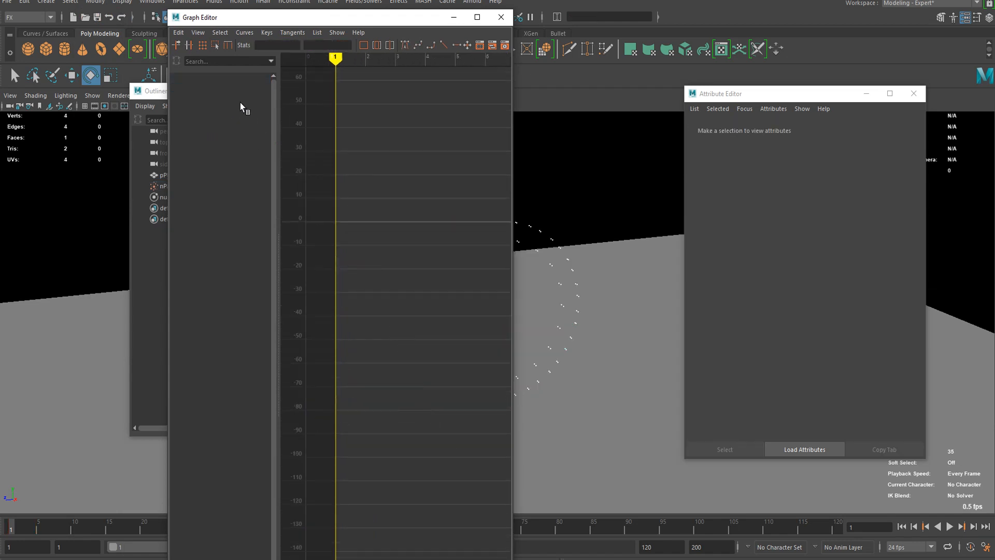
{"action": "key", "text": "ctrl+z"}
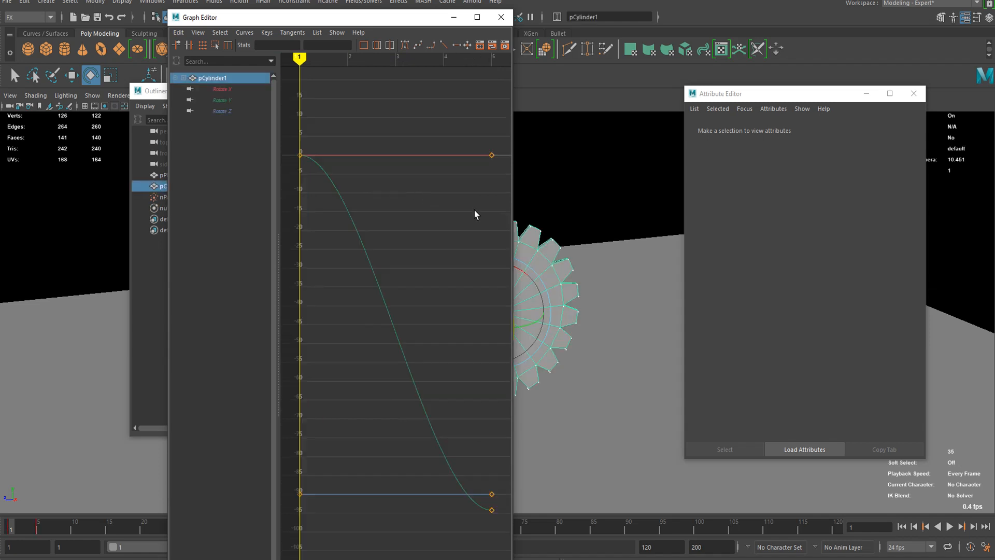
Delete the disc's unchanging Rotate X and Rotate Z animation using Delete by Type for Static Channels
{"action": "left_click", "coordinate": [222, 111]}
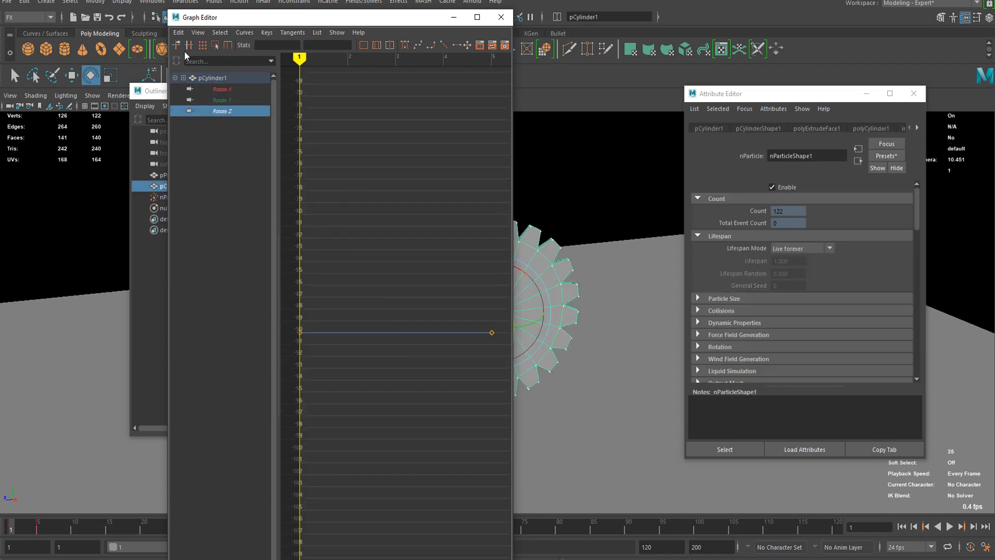
{"action": "left_click", "coordinate": [221, 90]}
{"action": "left_click", "coordinate": [544, 262]}
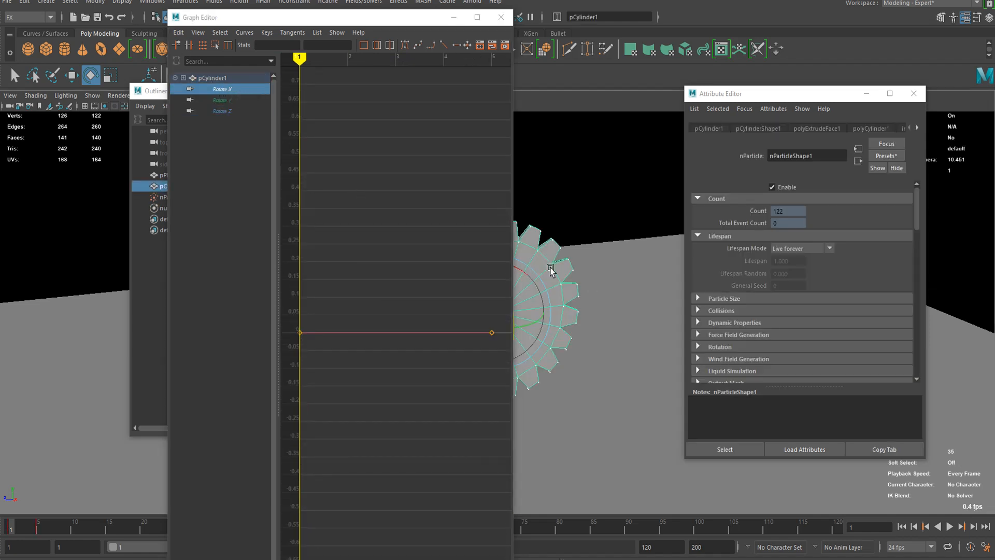
{"action": "left_click", "coordinate": [26, 2]}
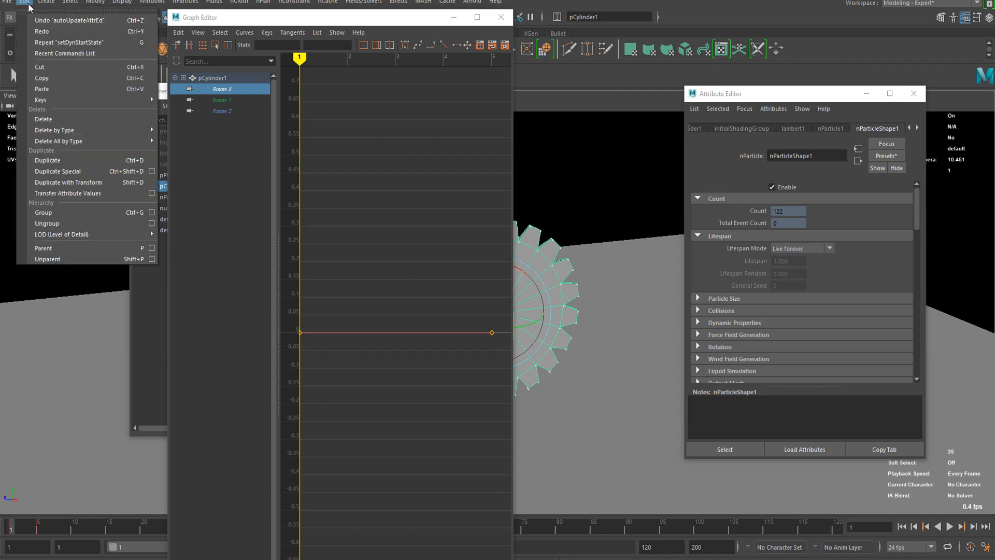
{"action": "mouse_move", "coordinate": [130, 140]}
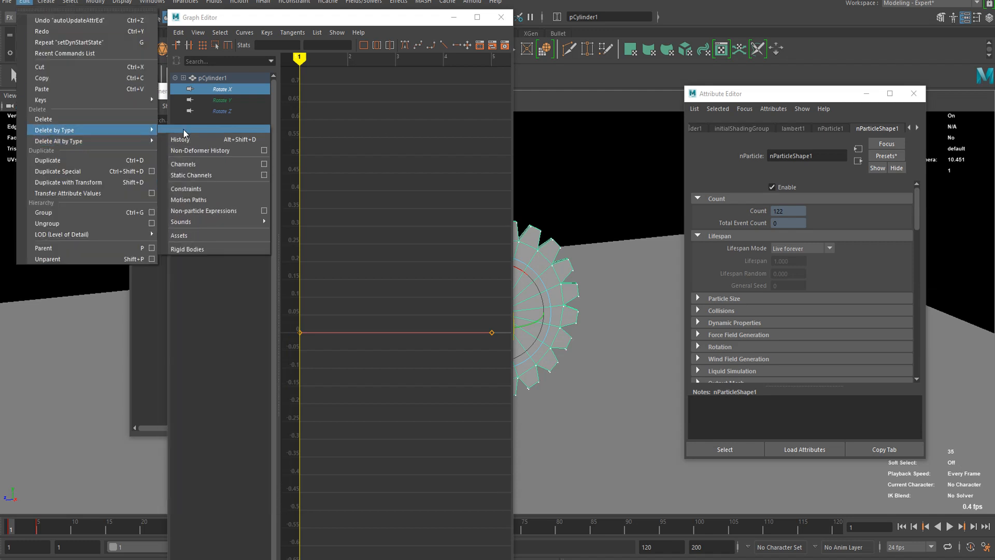
{"action": "left_click", "coordinate": [207, 176]}
Give both keys of the disc's Rotate Y curve linear tangents
{"action": "left_click", "coordinate": [212, 90]}
{"action": "key", "text": "f"}
{"action": "left_click_drag", "start_coordinate": [396, 338], "coordinate": [402, 384]}
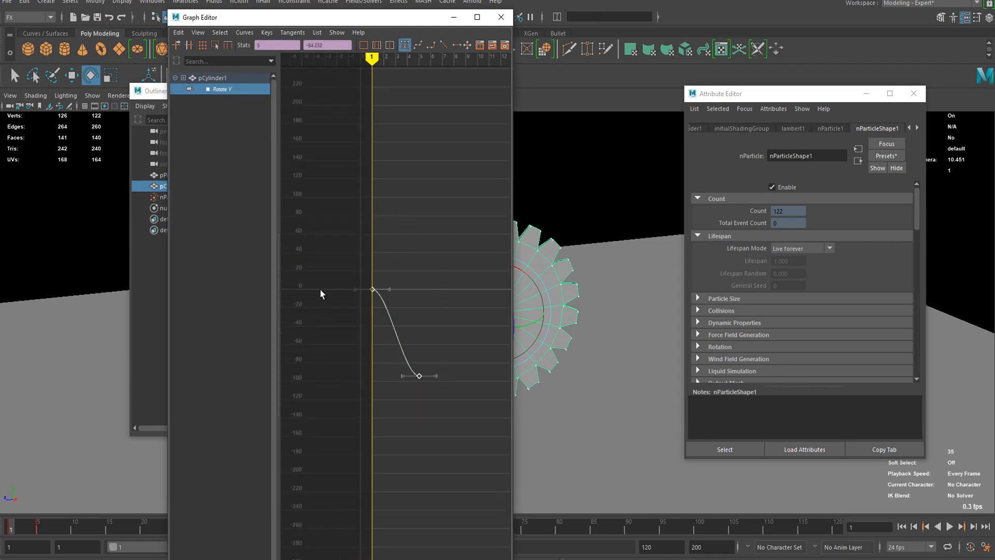
{"action": "left_click", "coordinate": [243, 33]}
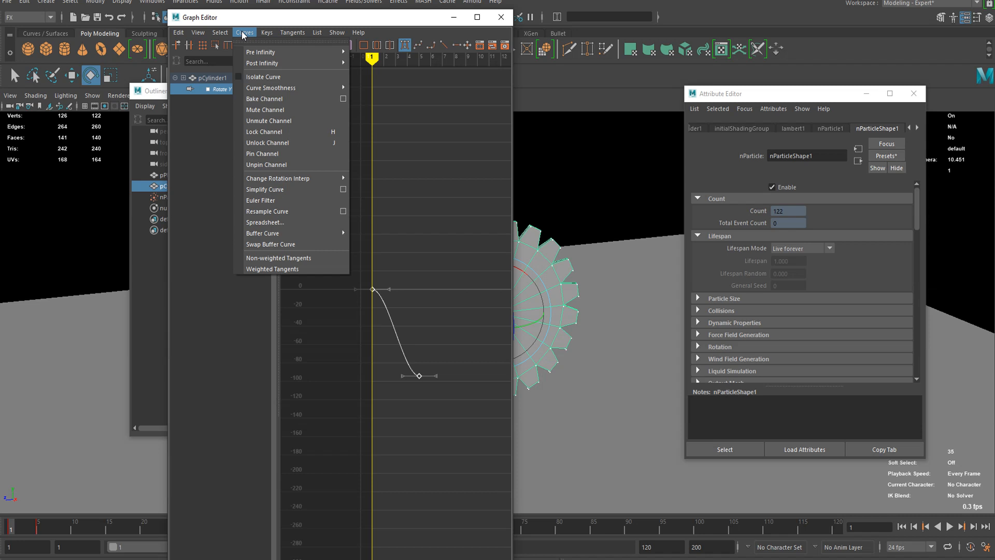
{"action": "left_click", "coordinate": [258, 22]}
{"action": "left_click", "coordinate": [444, 46]}
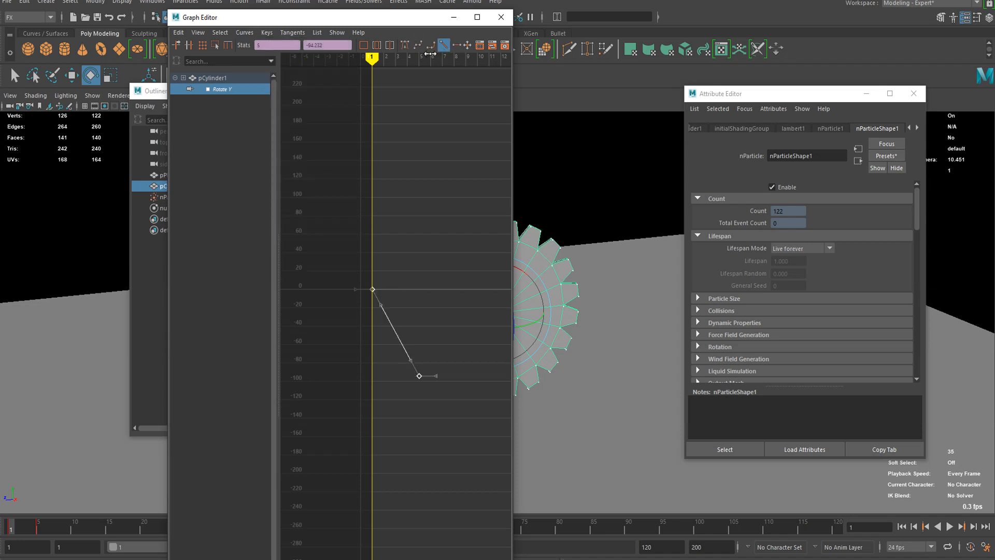
Show infinity on the curves and set the Rotate Y curve's Post Infinity to Cycle with Offset
{"action": "left_click", "coordinate": [199, 34]}
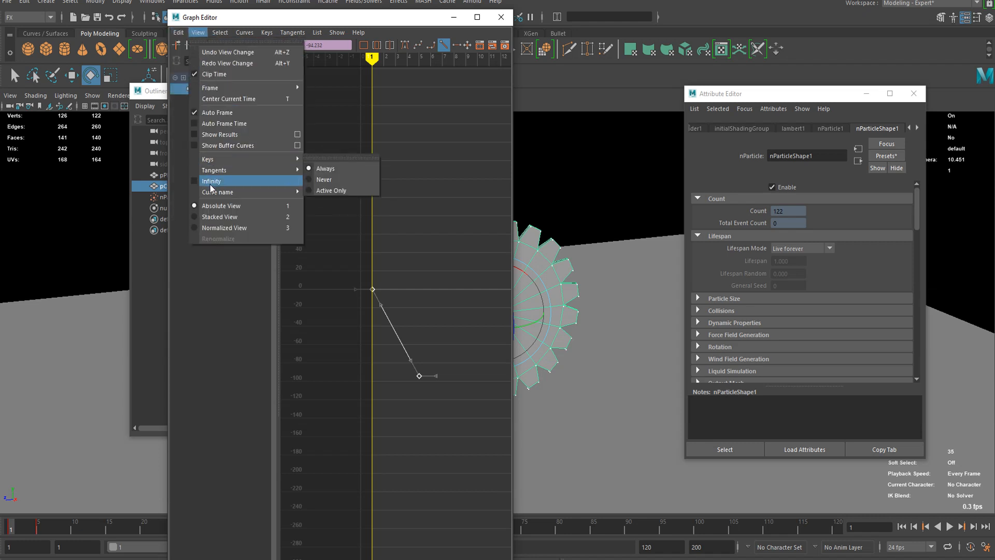
{"action": "left_click", "coordinate": [220, 181]}
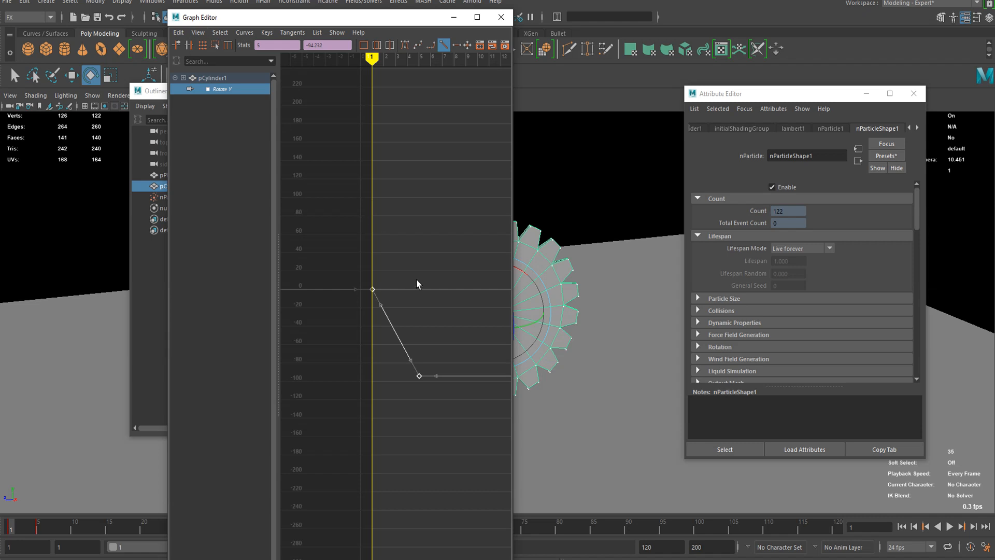
{"action": "middle_click_drag", "start_coordinate": [416, 280], "coordinate": [392, 241]}
{"action": "key", "text": "ctrl+z"}
{"action": "left_click", "coordinate": [244, 32]}
{"action": "mouse_move", "coordinate": [262, 63]}
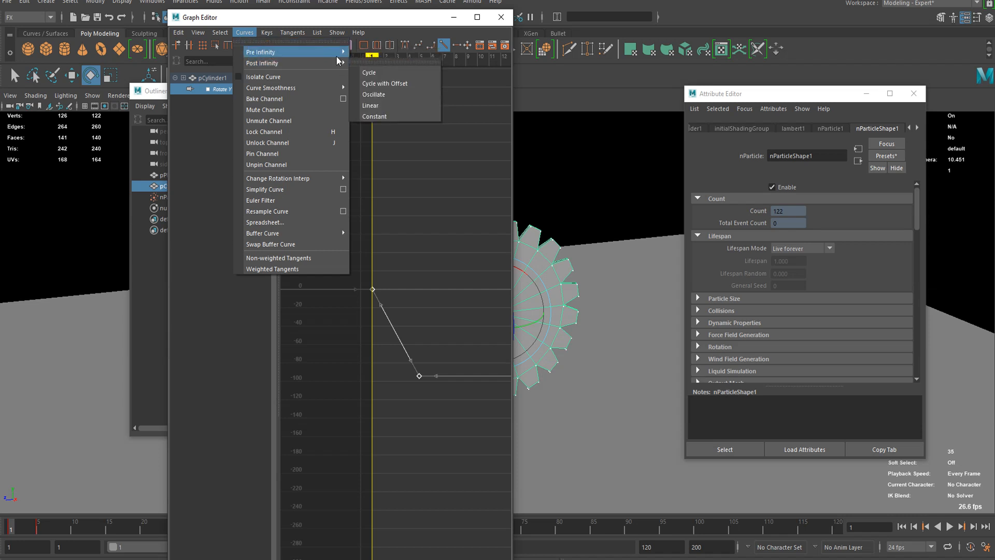
{"action": "mouse_move", "coordinate": [336, 62]}
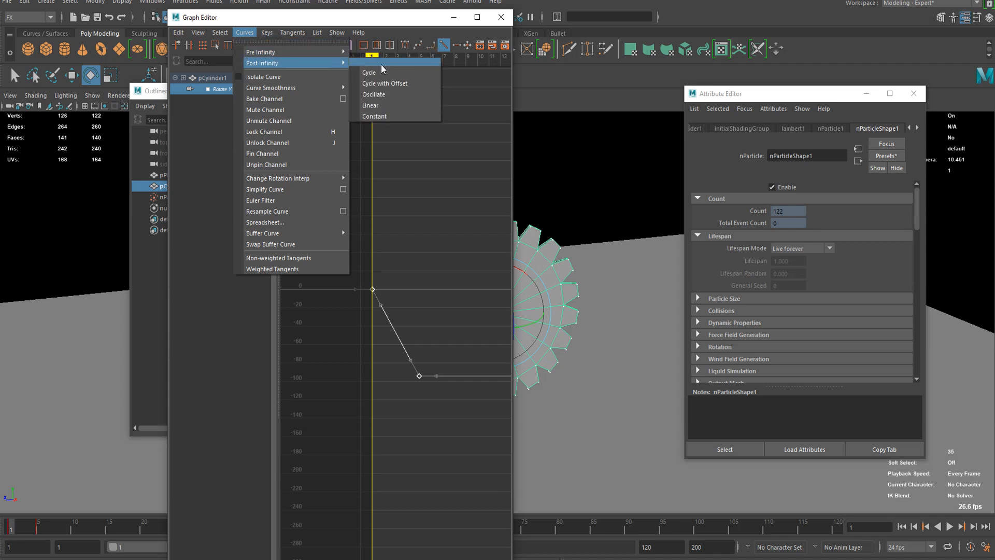
{"action": "left_click", "coordinate": [401, 85]}
Lower the Rotate Y key at frame 5 to about -582 and check the spin in playback
{"action": "scroll", "coordinate": [353, 174], "scroll_direction": "down", "scroll_amount": 5}
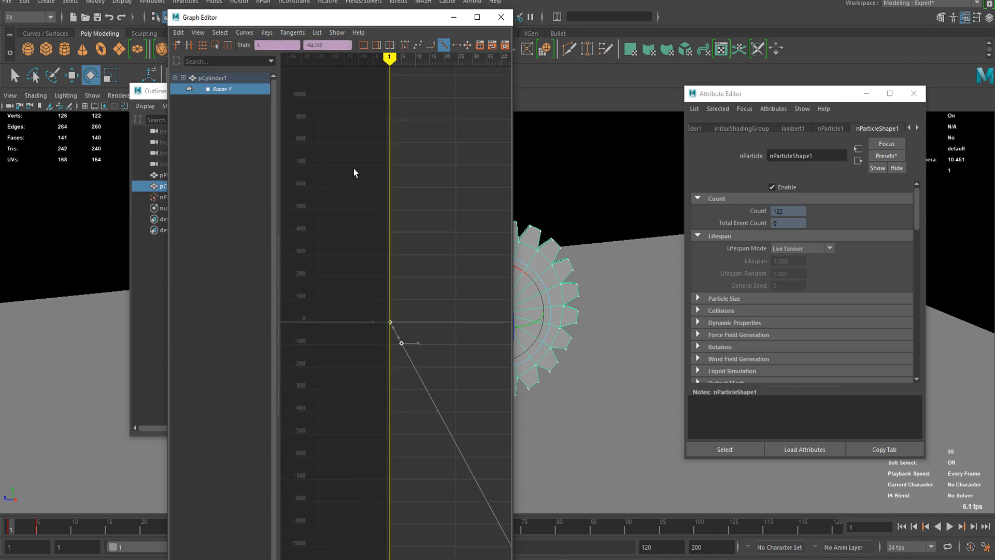
{"action": "scroll", "coordinate": [418, 348], "scroll_direction": "up", "scroll_amount": 2}
{"action": "left_click_drag", "start_coordinate": [434, 339], "coordinate": [387, 429]}
{"action": "scroll", "coordinate": [420, 389], "scroll_direction": "down", "scroll_amount": 5}
{"action": "scroll", "coordinate": [423, 362], "scroll_direction": "up", "scroll_amount": 2}
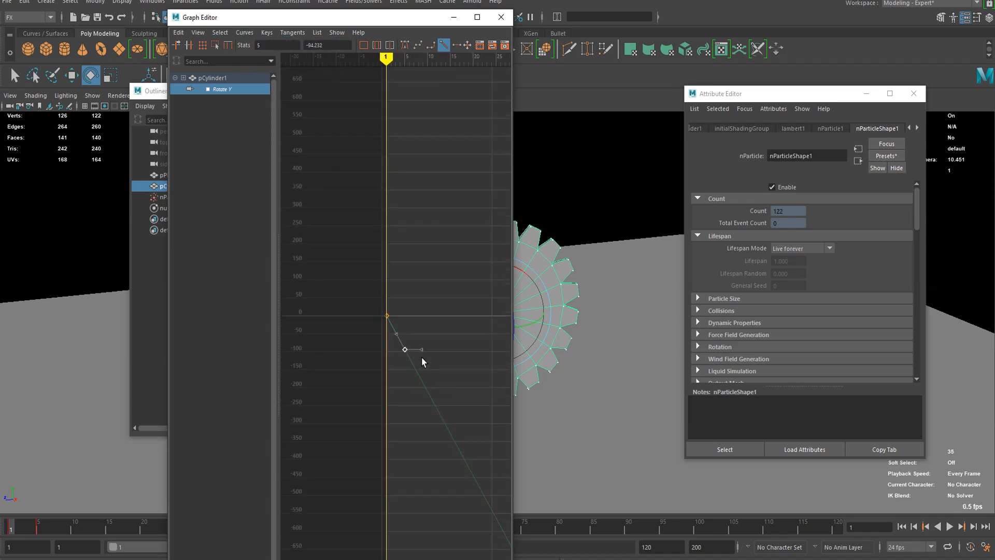
{"action": "middle_click_drag", "start_coordinate": [426, 348], "coordinate": [433, 519]}
{"action": "scroll", "coordinate": [439, 415], "scroll_direction": "down", "scroll_amount": 4}
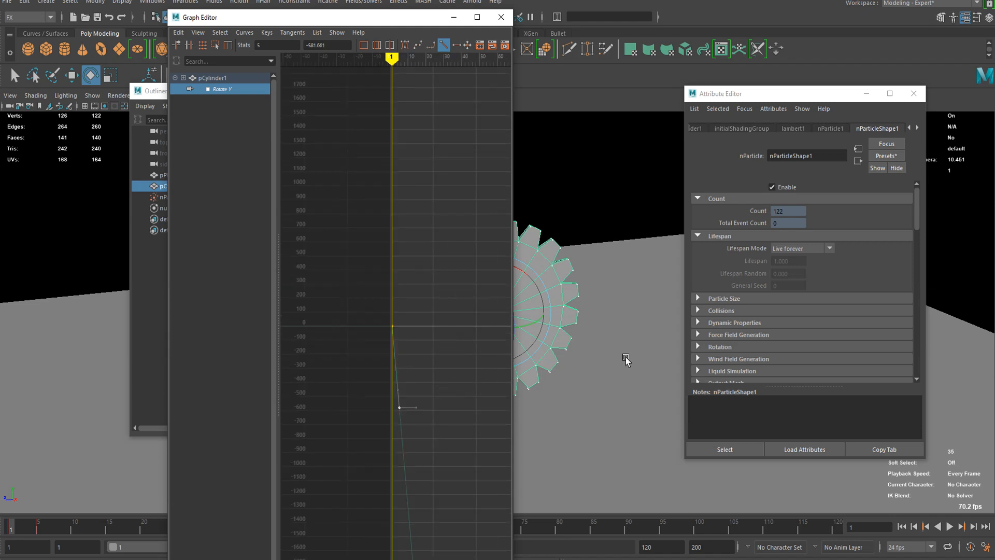
{"action": "left_click", "coordinate": [955, 526]}
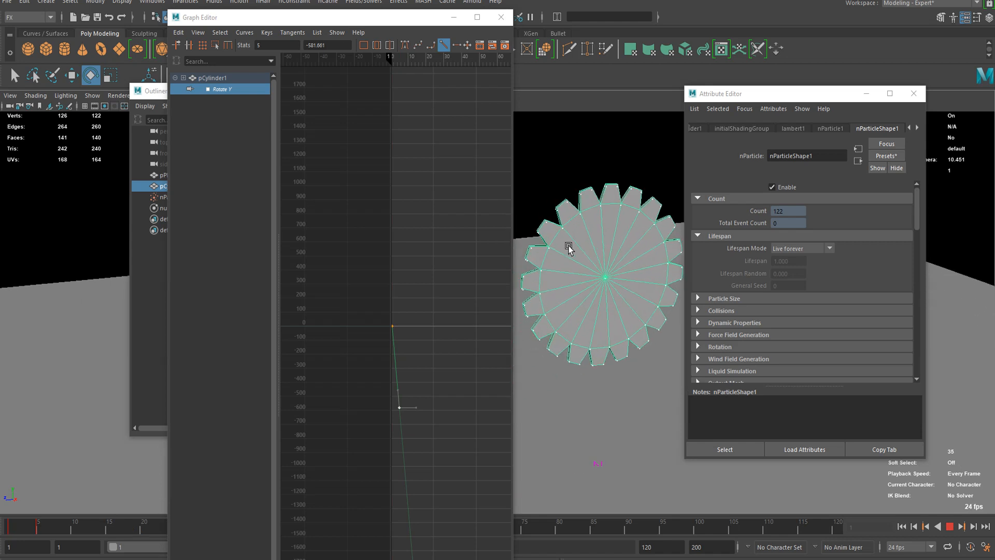
{"action": "left_click", "coordinate": [948, 526]}
Lower the frame 5 Rotate Y key to about -2641 for a faster spin and play the animation
{"action": "scroll", "coordinate": [358, 357], "scroll_direction": "down", "scroll_amount": 7}
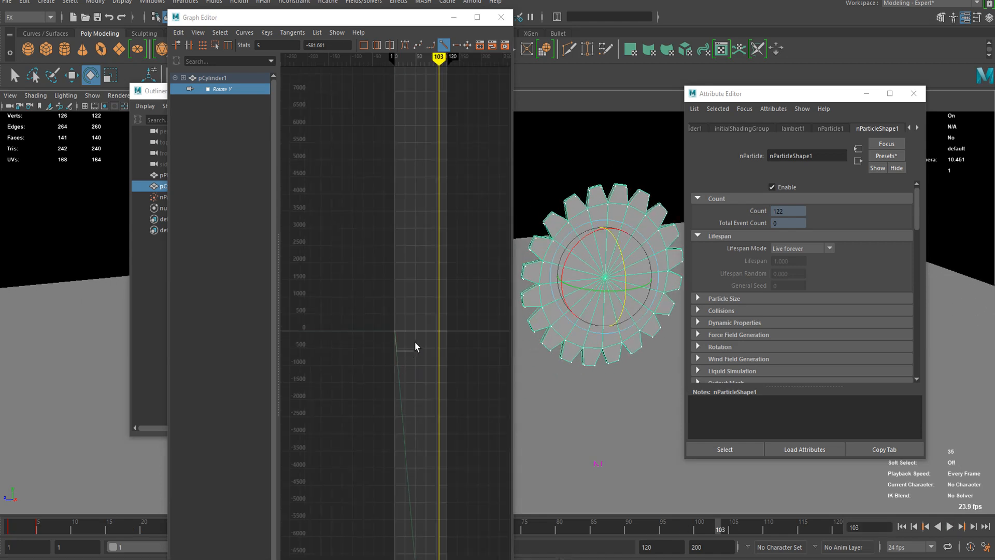
{"action": "scroll", "coordinate": [395, 381], "scroll_direction": "up", "scroll_amount": 4}
{"action": "scroll", "coordinate": [407, 409], "scroll_direction": "down", "scroll_amount": 1}
{"action": "middle_click_drag", "start_coordinate": [417, 370], "coordinate": [433, 473], "text": "shift"}
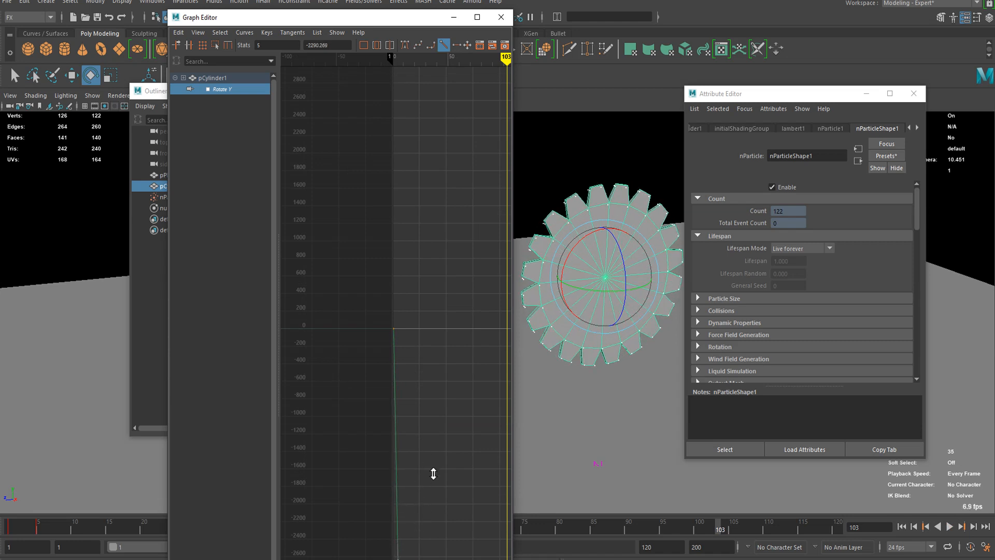
{"action": "left_click", "coordinate": [949, 526]}
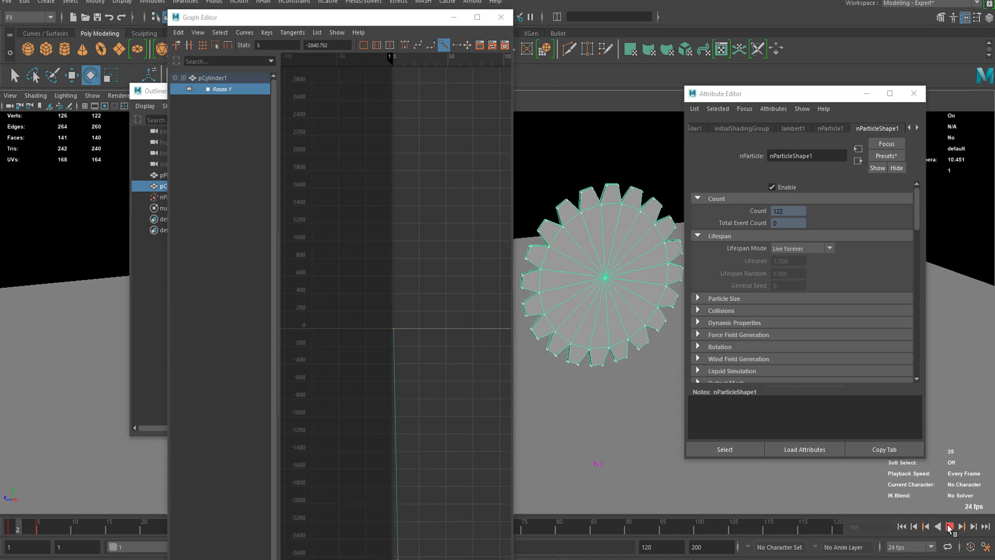
Reselect the frame 5 Rotate Y key, pull it further down during playback, and close the Graph Editor
{"action": "scroll", "coordinate": [436, 389], "scroll_direction": "down", "scroll_amount": 5}
{"action": "middle_click_drag", "start_coordinate": [411, 356], "coordinate": [413, 258], "text": "alt"}
{"action": "scroll", "coordinate": [413, 254], "scroll_direction": "up", "scroll_amount": 4}
{"action": "left_click_drag", "start_coordinate": [424, 160], "coordinate": [373, 224]}
{"action": "middle_click_drag", "start_coordinate": [410, 191], "coordinate": [417, 255], "text": "shift"}
{"action": "middle_click_drag", "start_coordinate": [462, 214], "coordinate": [462, 223], "text": "shift"}
{"action": "left_click", "coordinate": [501, 17]}
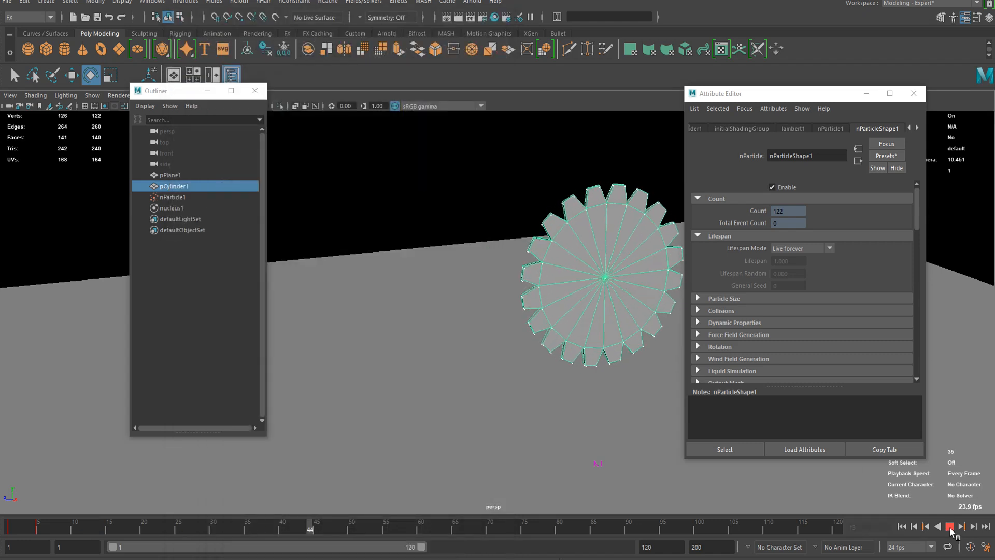
Reopen the Graph Editor, lower the frame 5 Rotate Y key to about -29175, and check the spin in playback
{"action": "left_click", "coordinate": [154, 3]}
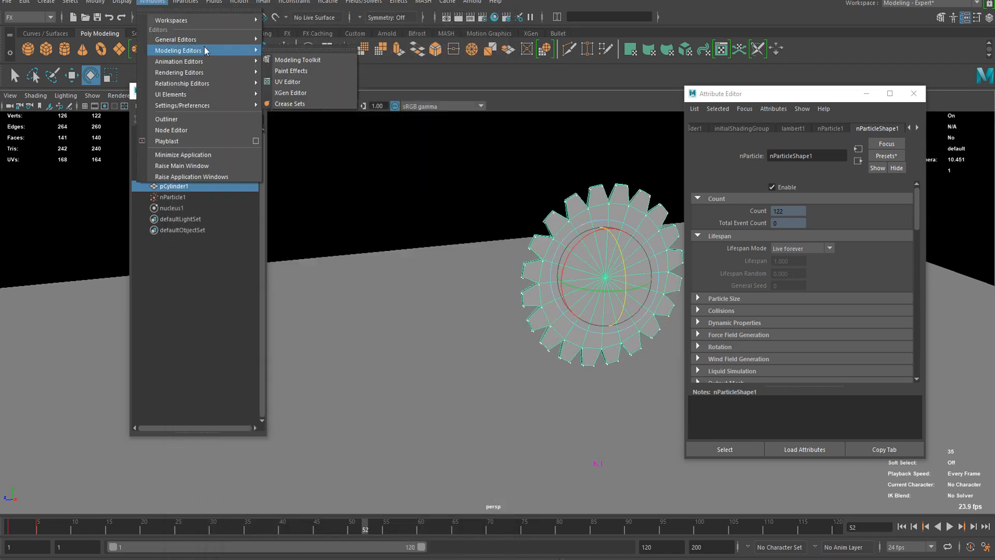
{"action": "mouse_move", "coordinate": [226, 40]}
{"action": "mouse_move", "coordinate": [209, 61]}
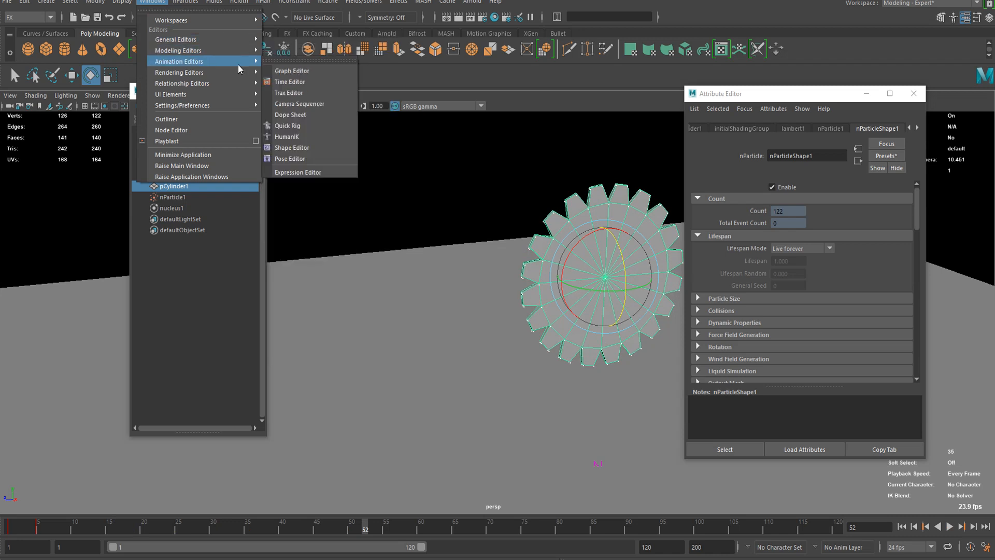
{"action": "left_click", "coordinate": [290, 71]}
{"action": "scroll", "coordinate": [408, 312], "scroll_direction": "down", "scroll_amount": 8}
{"action": "middle_click_drag", "start_coordinate": [434, 340], "coordinate": [460, 434], "text": "shift"}
{"action": "left_click", "coordinate": [949, 525]}
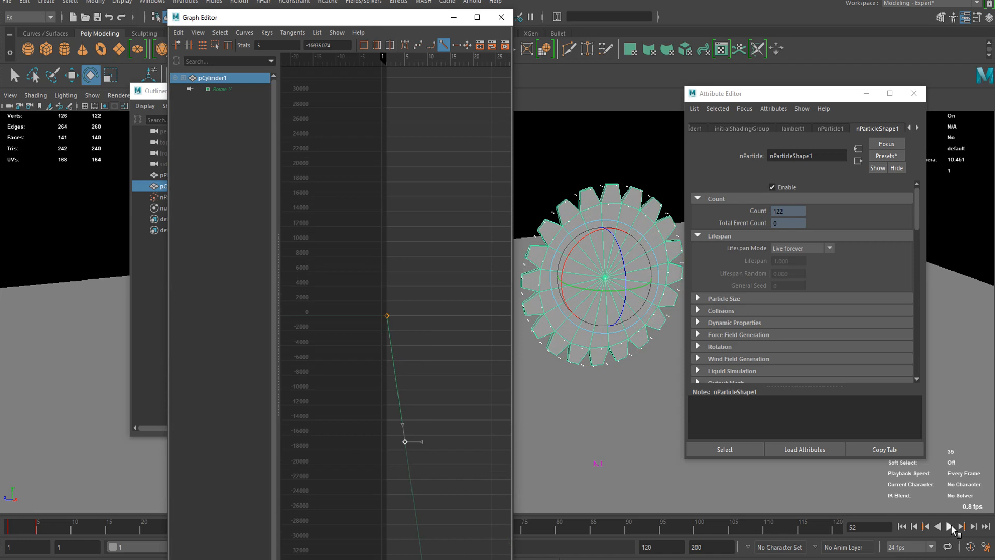
{"action": "middle_click_drag", "start_coordinate": [482, 402], "coordinate": [483, 492], "text": "shift"}
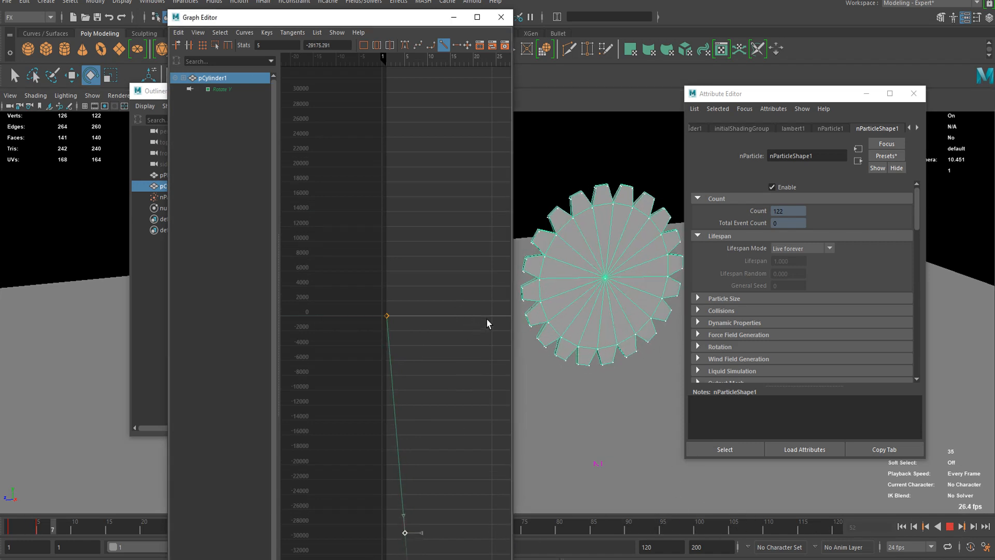
{"action": "left_click", "coordinate": [501, 17]}
{"action": "left_click", "coordinate": [950, 526]}
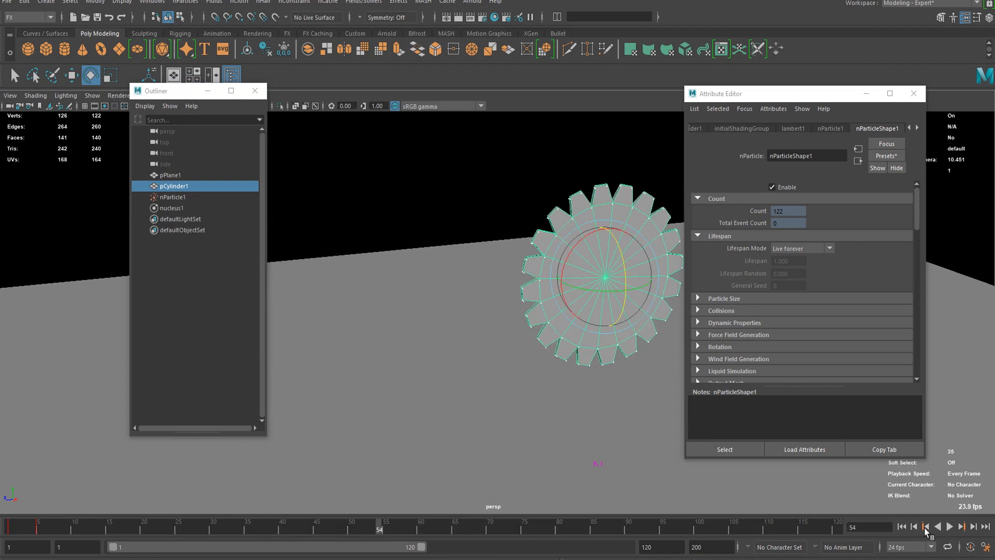
Rewind to frame 1, group the saw-blade cylinder, and centre the group's pivot
{"action": "left_click", "coordinate": [901, 526]}
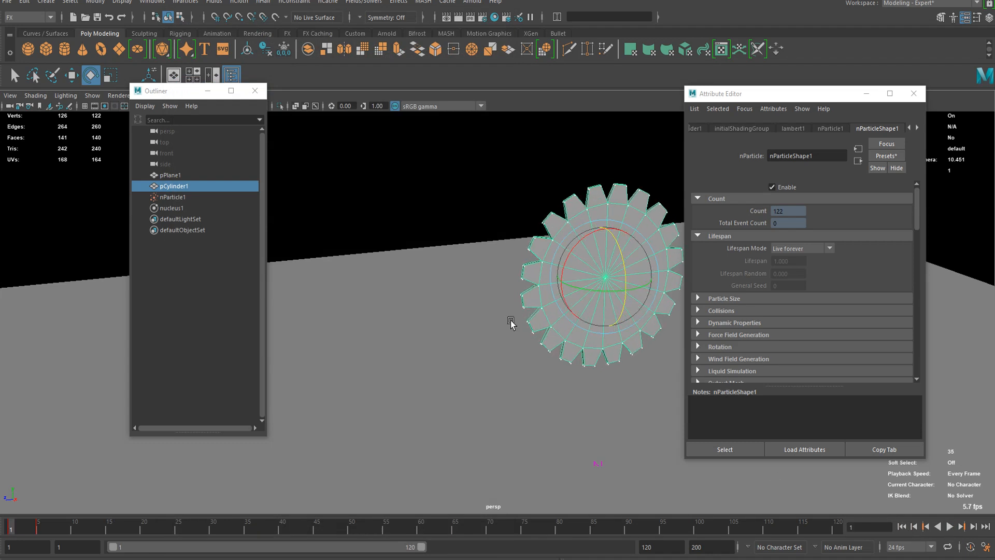
{"action": "left_click", "coordinate": [170, 175]}
{"action": "left_click", "coordinate": [202, 186]}
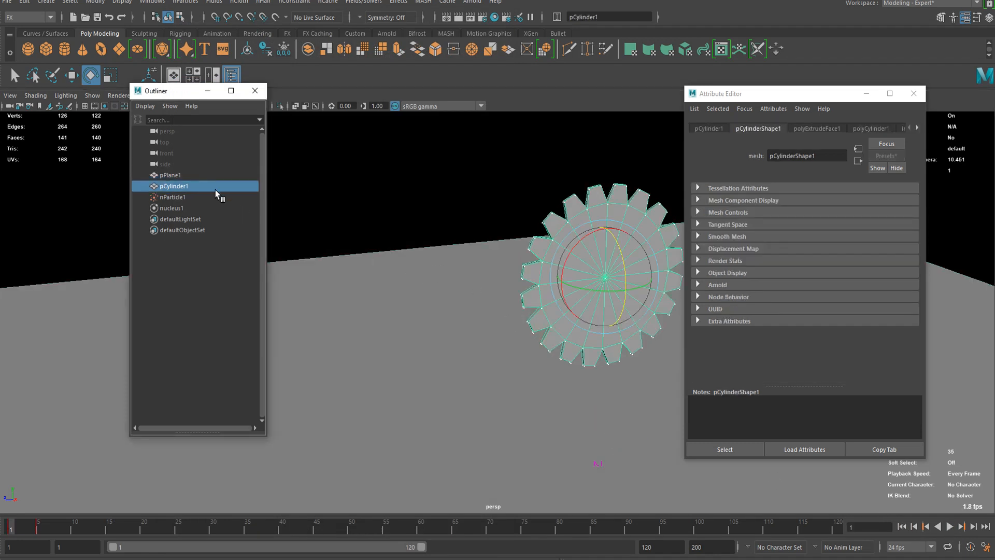
{"action": "mouse_move", "coordinate": [417, 228]}
{"action": "left_mouse_down", "text": "alt"}
{"action": "mouse_move", "coordinate": [437, 222]}
{"action": "mouse_move", "coordinate": [420, 229]}
{"action": "left_mouse_up", "text": "alt"}
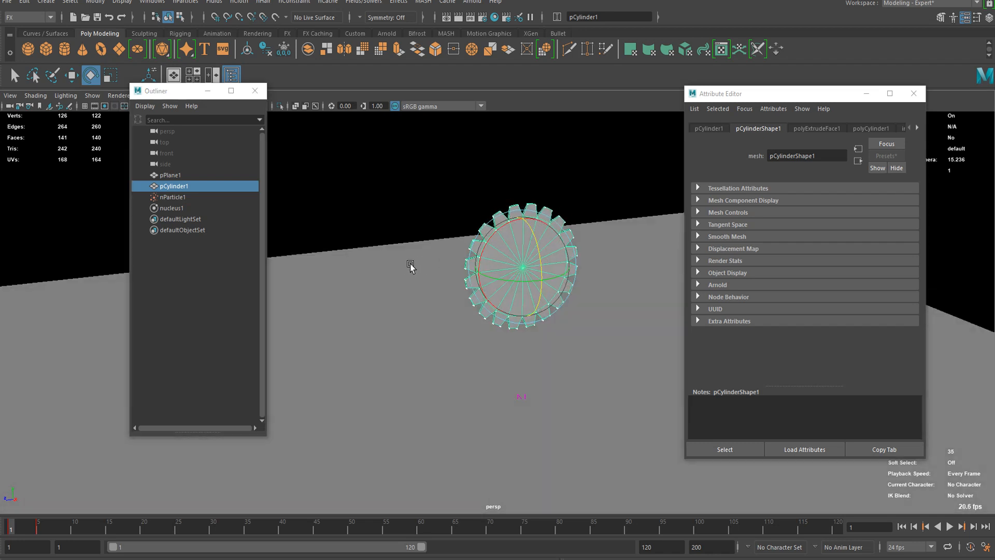
{"action": "key", "text": "ctrl+g"}
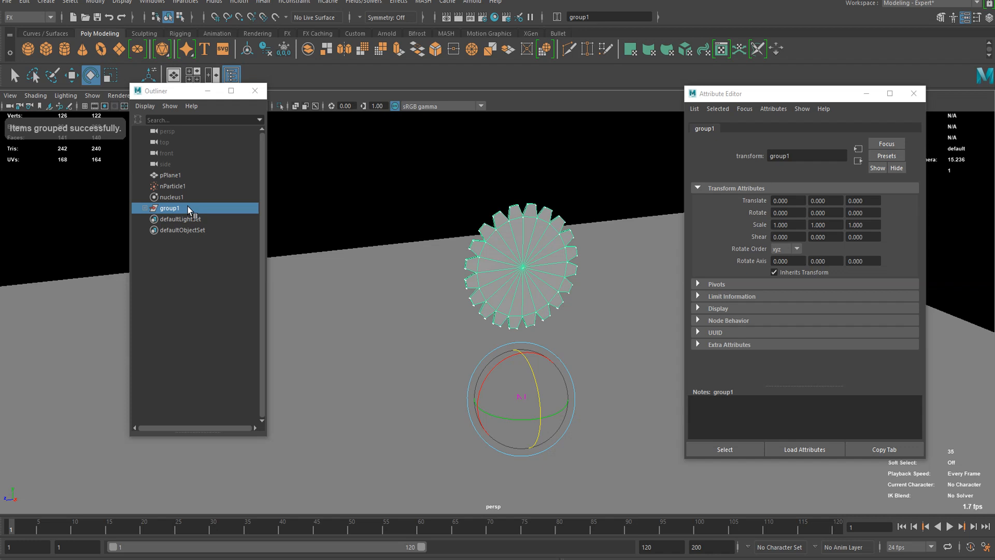
{"action": "left_click", "coordinate": [247, 50]}
{"action": "key", "text": "w"}
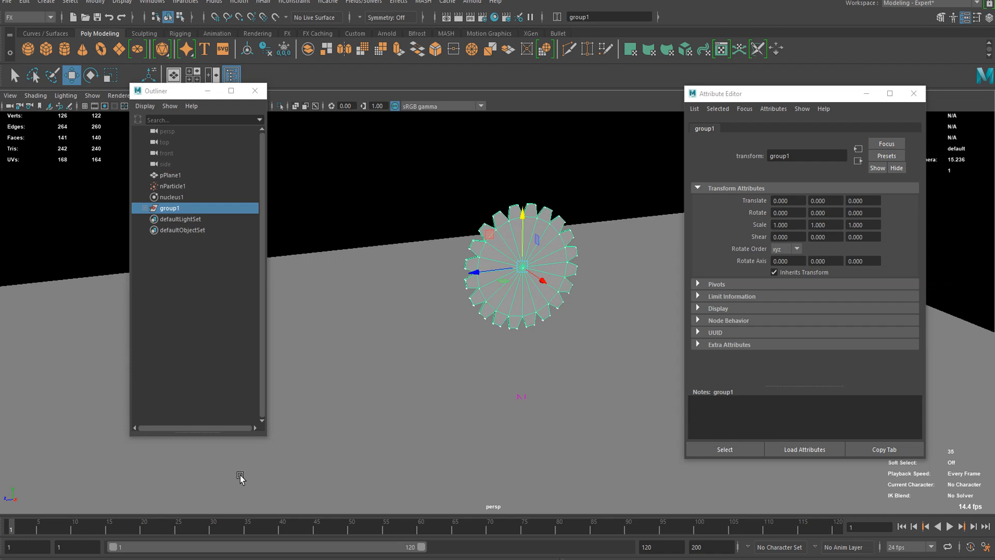
Key the group's translation at frame 1, then lower it to about -1.213 in Translate Y and key it at frame 12
{"action": "key", "text": "shift+w"}
{"action": "key", "text": "alt+v"}
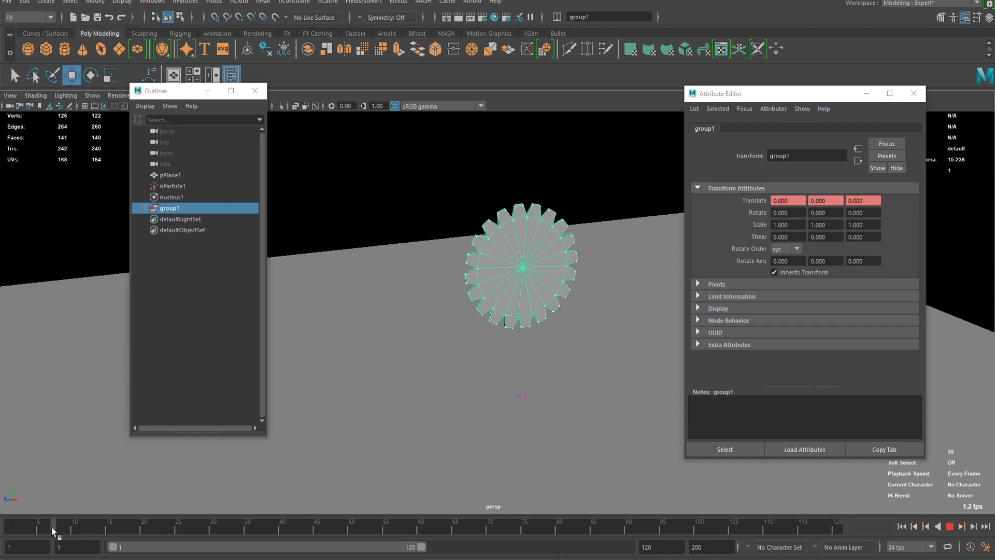
{"action": "mouse_move", "coordinate": [54, 529]}
{"action": "left_mouse_down"}
{"action": "mouse_move", "coordinate": [99, 526]}
{"action": "mouse_move", "coordinate": [58, 533]}
{"action": "mouse_move", "coordinate": [91, 530]}
{"action": "left_mouse_up"}
{"action": "key", "text": "alt+v"}
{"action": "left_click_drag", "start_coordinate": [490, 234], "coordinate": [489, 318]}
{"action": "scroll", "coordinate": [603, 337], "scroll_direction": "up", "scroll_amount": 5}
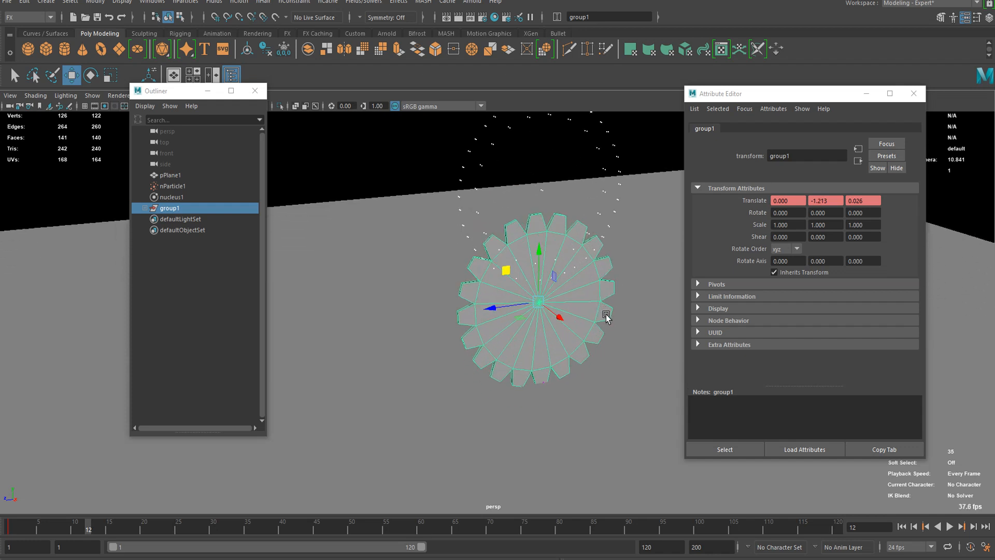
{"action": "key", "text": "s"}
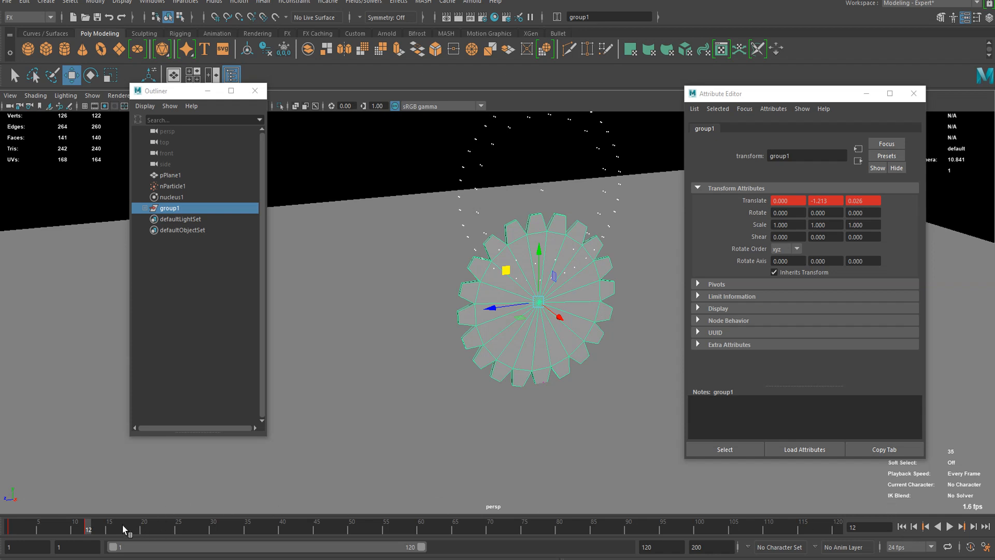
Key the group's lowered position at frame 17 and return to frame 1
{"action": "key", "text": "alt+v"}
{"action": "left_click_drag", "start_coordinate": [139, 529], "coordinate": [122, 531]}
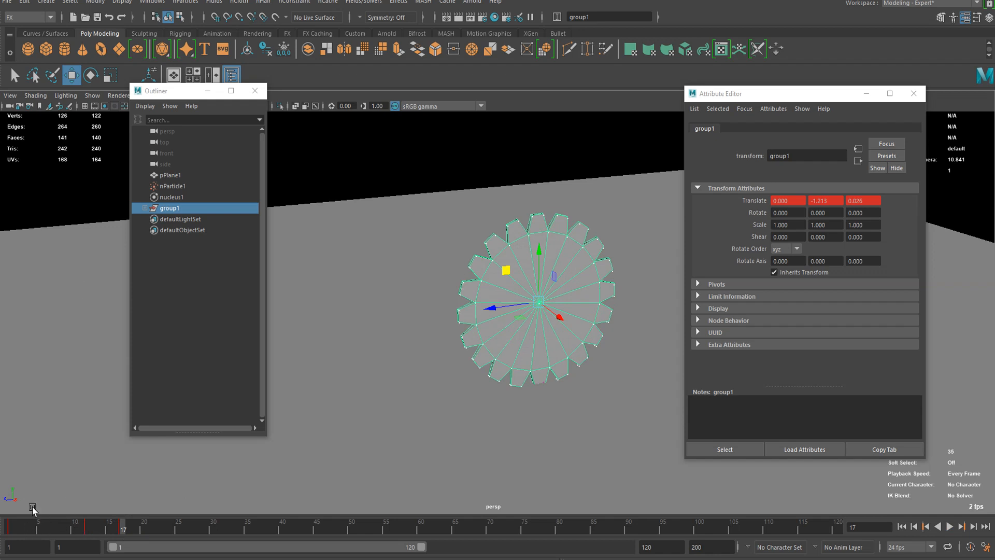
{"action": "left_click_drag", "start_coordinate": [26, 527], "coordinate": [11, 527]}
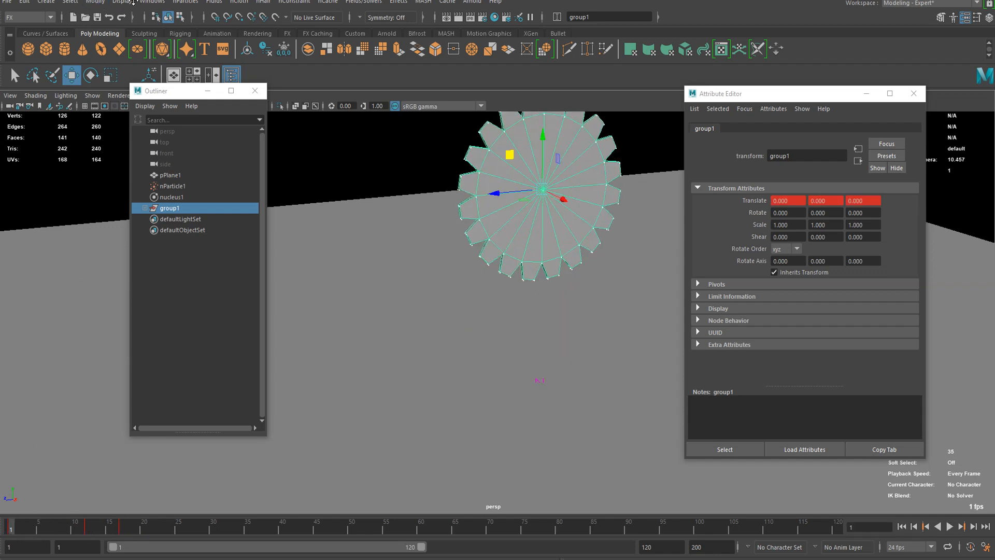
Copy the group's frame 1 Translate Y key to frame 22 in the Graph Editor
{"action": "left_click", "coordinate": [152, 1]}
{"action": "mouse_move", "coordinate": [178, 61]}
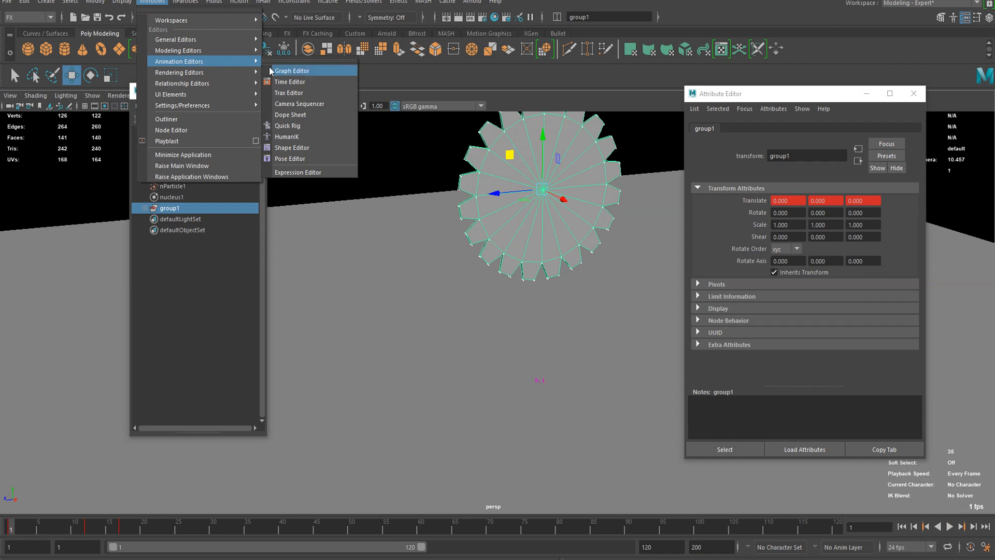
{"action": "left_click", "coordinate": [311, 71]}
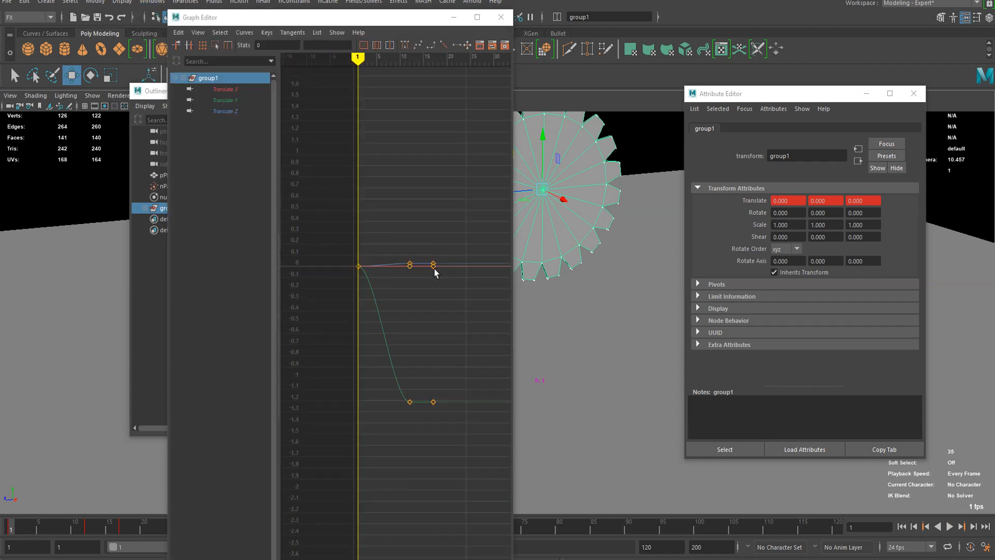
{"action": "key", "text": "f"}
{"action": "left_click_drag", "start_coordinate": [350, 185], "coordinate": [319, 249]}
{"action": "left_click", "coordinate": [217, 100]}
{"action": "left_click_drag", "start_coordinate": [295, 171], "coordinate": [354, 263]}
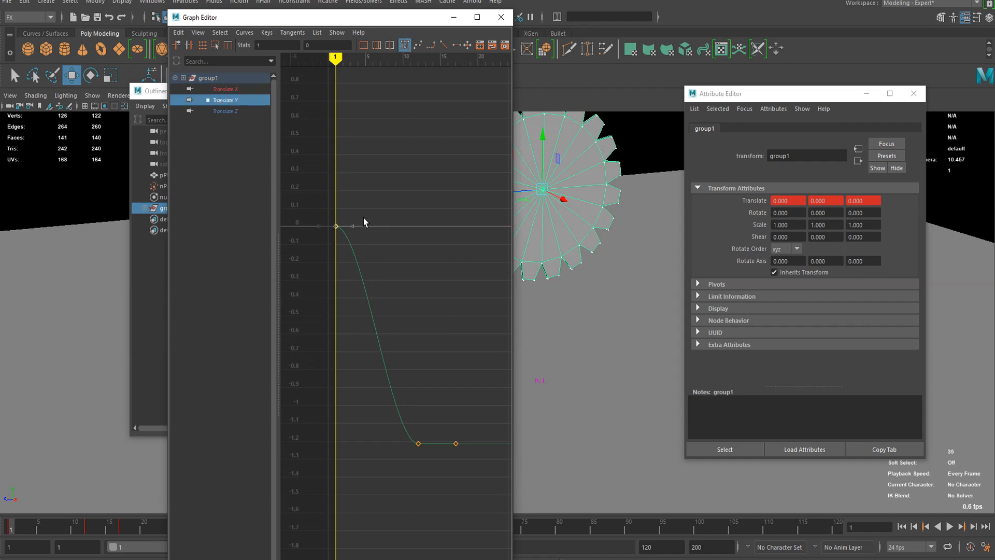
{"action": "left_click", "coordinate": [477, 61]}
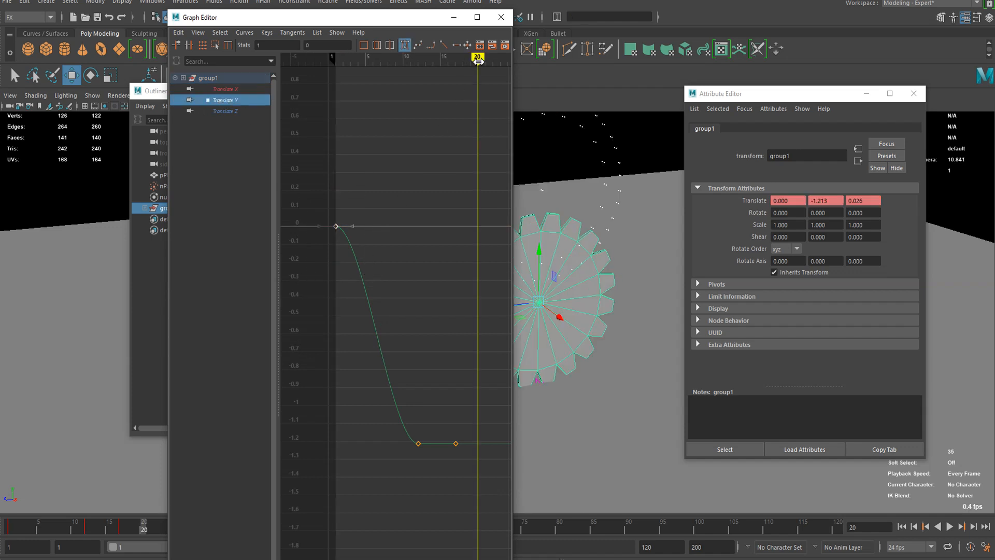
{"action": "left_click_drag", "start_coordinate": [478, 61], "coordinate": [490, 61]}
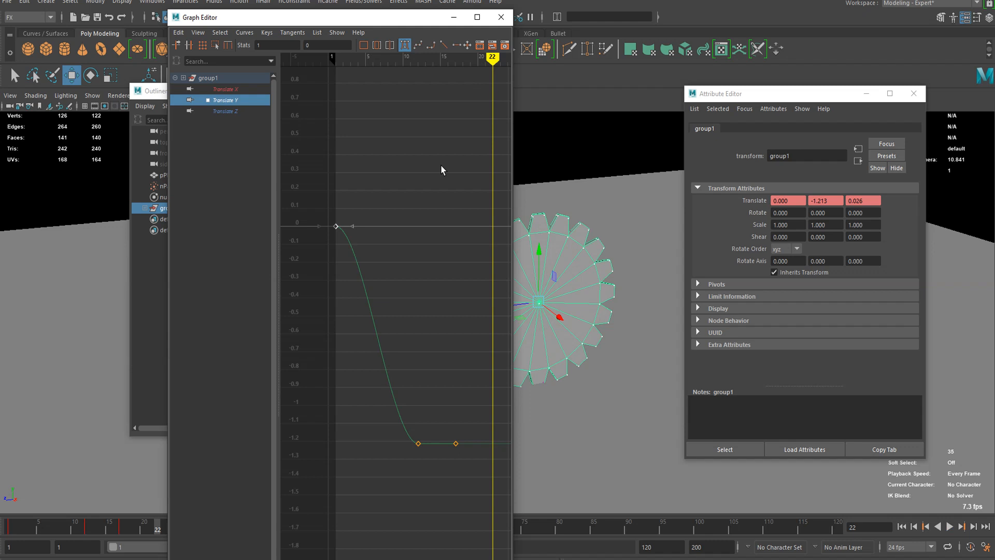
{"action": "key", "text": "ctrl+v"}
{"action": "scroll", "coordinate": [444, 187], "scroll_direction": "down", "scroll_amount": 3}
Set Post Infinity to Cycle for the group's entire Translate Y curve and play the repeating up-and-down motion
{"action": "left_click_drag", "start_coordinate": [484, 217], "coordinate": [388, 413]}
{"action": "left_click", "coordinate": [244, 32]}
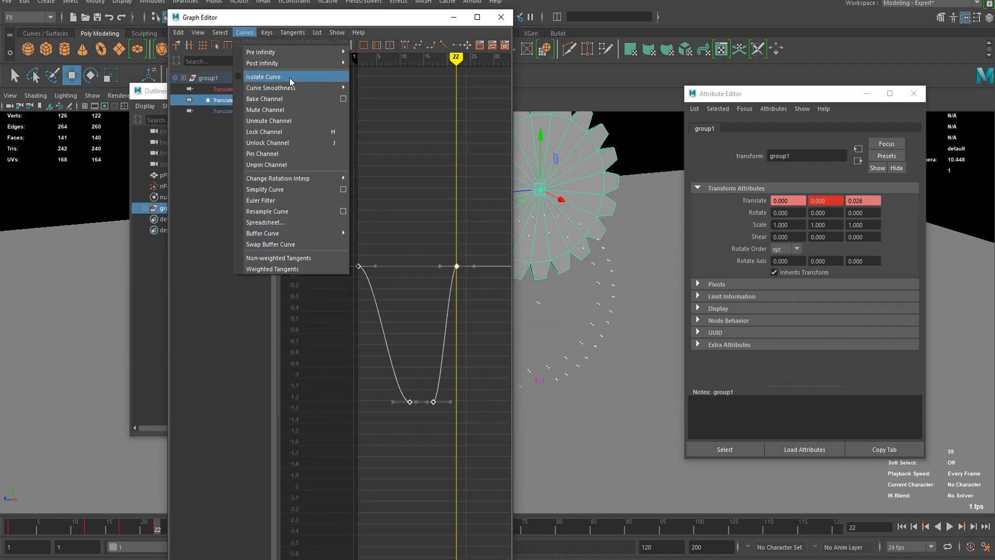
{"action": "mouse_move", "coordinate": [293, 63]}
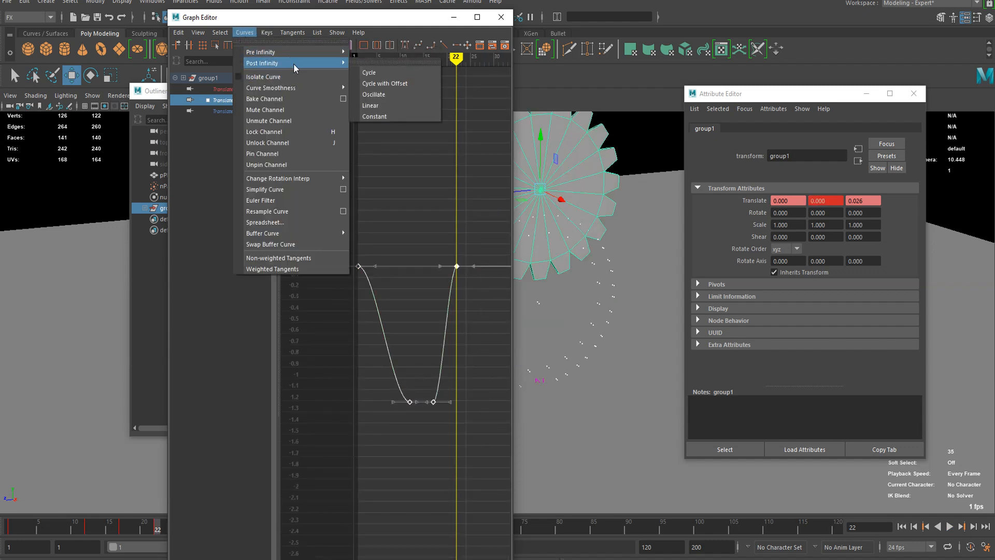
{"action": "left_click", "coordinate": [384, 75]}
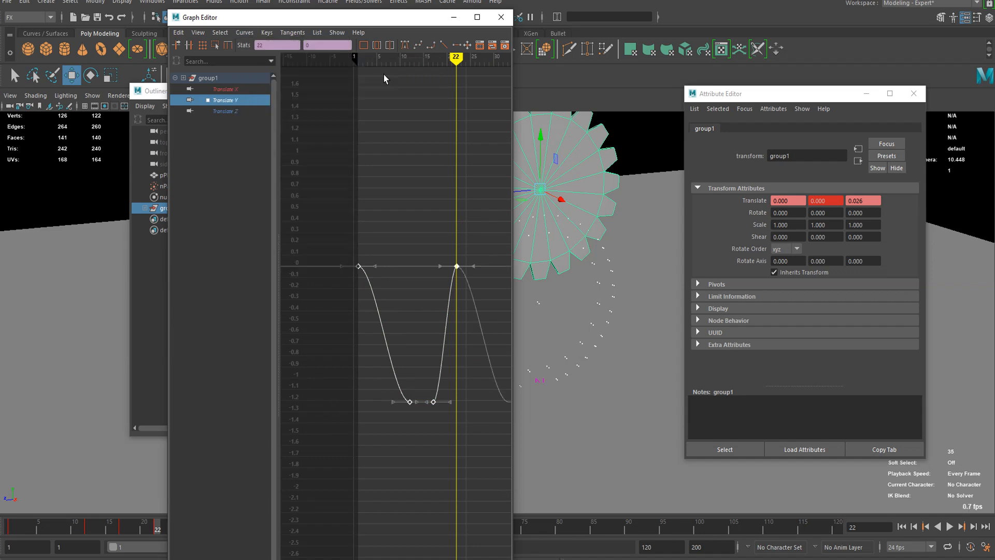
{"action": "left_click", "coordinate": [500, 17]}
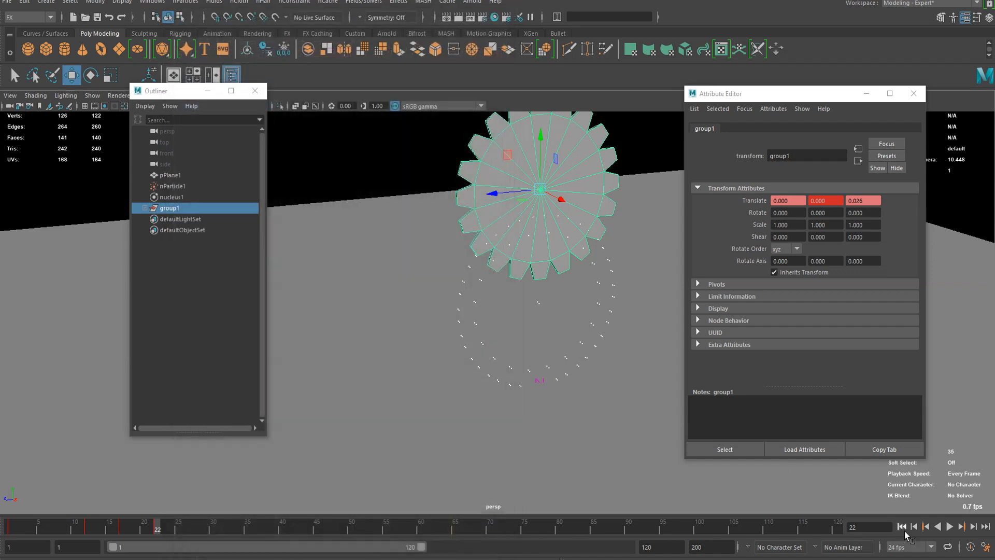
{"action": "left_click", "coordinate": [952, 527]}
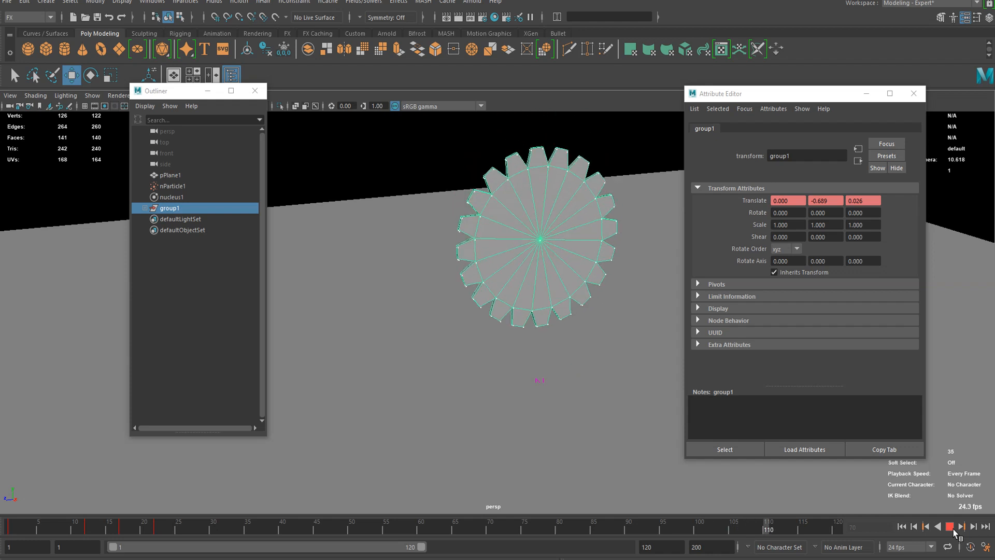
{"action": "left_click", "coordinate": [953, 528]}
Select the pCylinder1 disc and expand group1 in the Outliner
{"action": "left_click", "coordinate": [591, 265]}
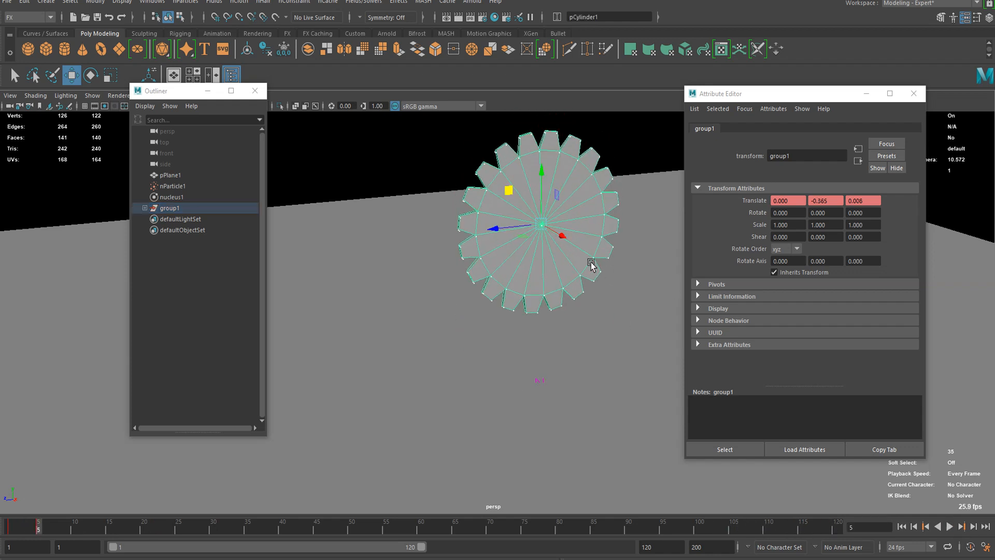
{"action": "left_click", "coordinate": [145, 207]}
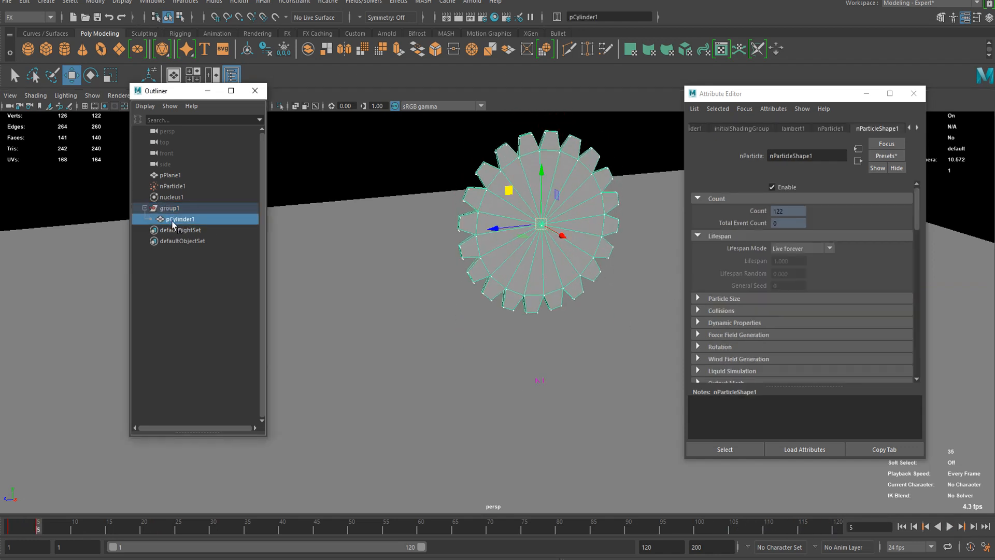
{"action": "left_click", "coordinate": [151, 2]}
{"action": "mouse_move", "coordinate": [223, 51]}
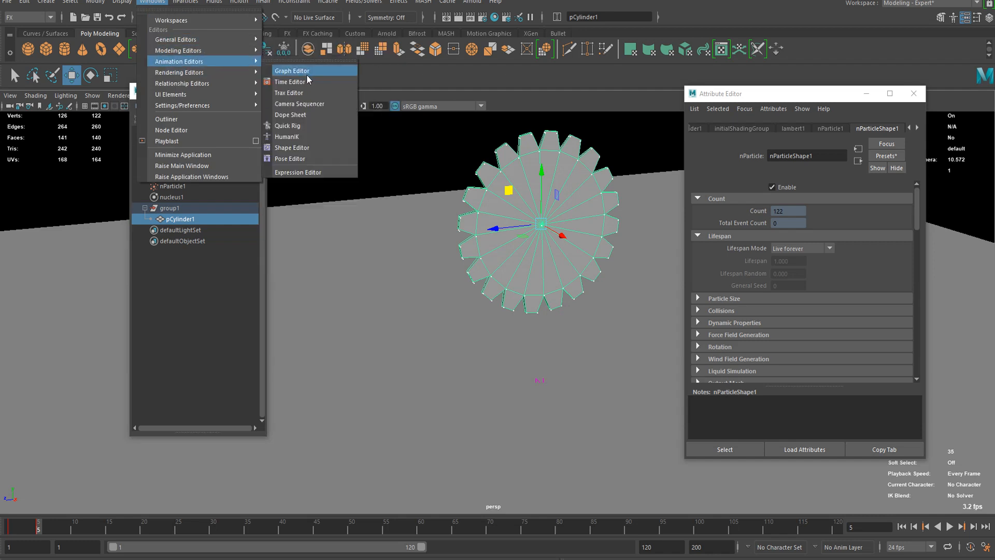
{"action": "left_click", "coordinate": [306, 73]}
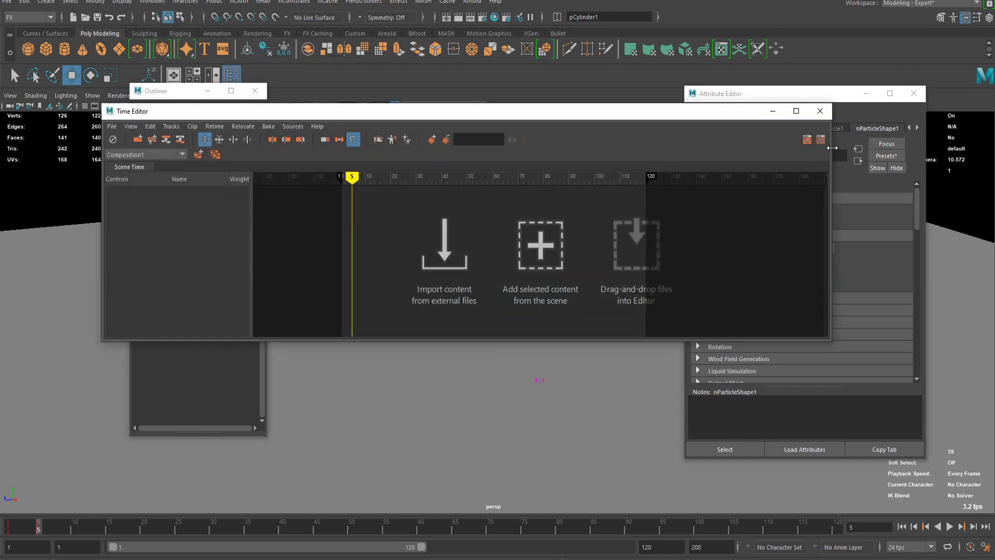
{"action": "left_click_drag", "start_coordinate": [404, 118], "coordinate": [684, 117]}
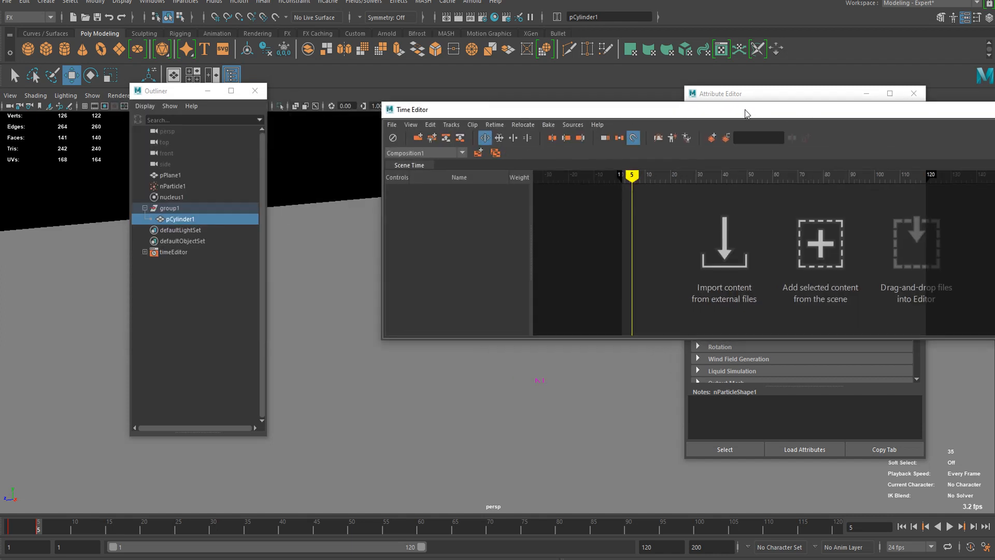
{"action": "left_click_drag", "start_coordinate": [744, 110], "coordinate": [499, 210]}
{"action": "left_click", "coordinate": [806, 205]}
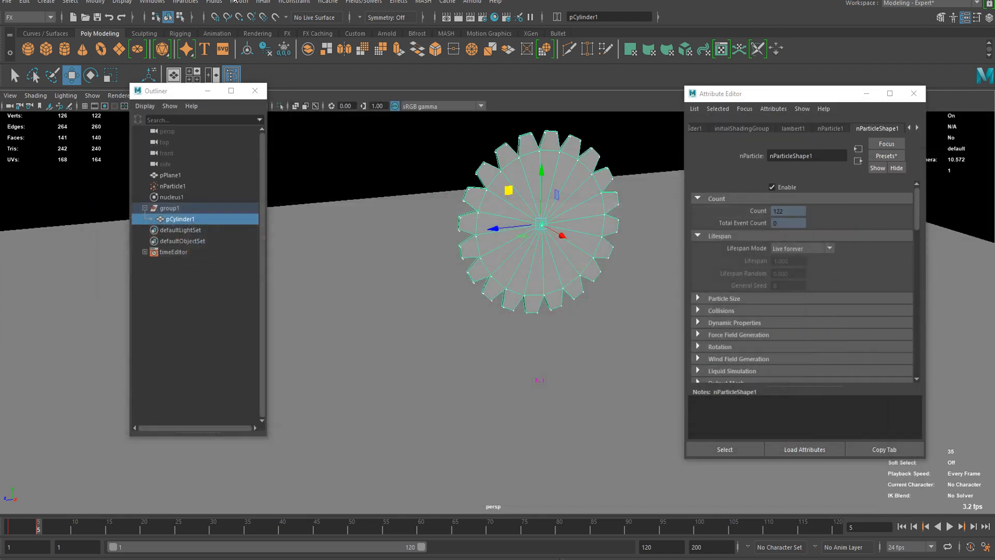
Open the Graph Editor for pCylinder1, lower its frame 5 Rotate Y key to about -70274, and check the spin in playback
{"action": "left_click", "coordinate": [152, 2]}
{"action": "mouse_move", "coordinate": [195, 50]}
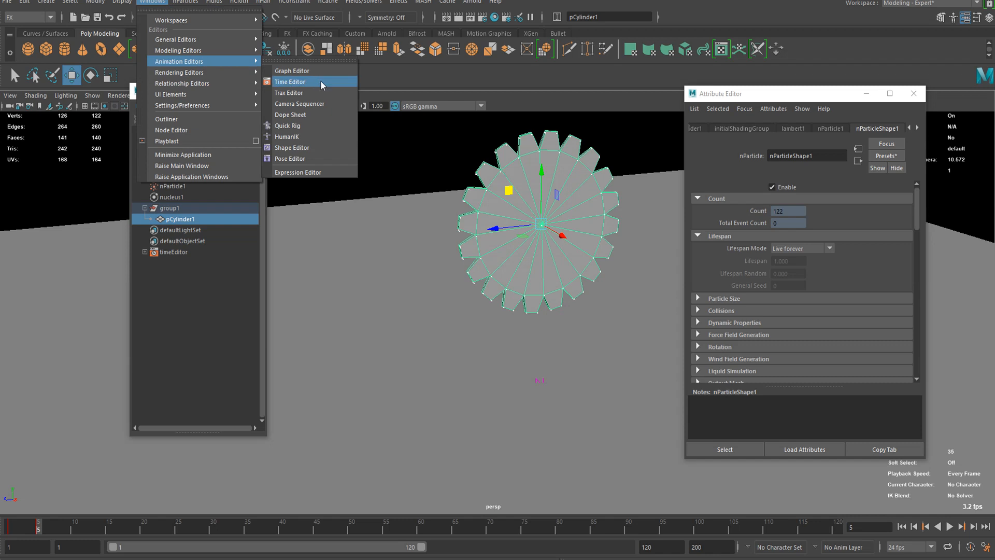
{"action": "left_click", "coordinate": [316, 78]}
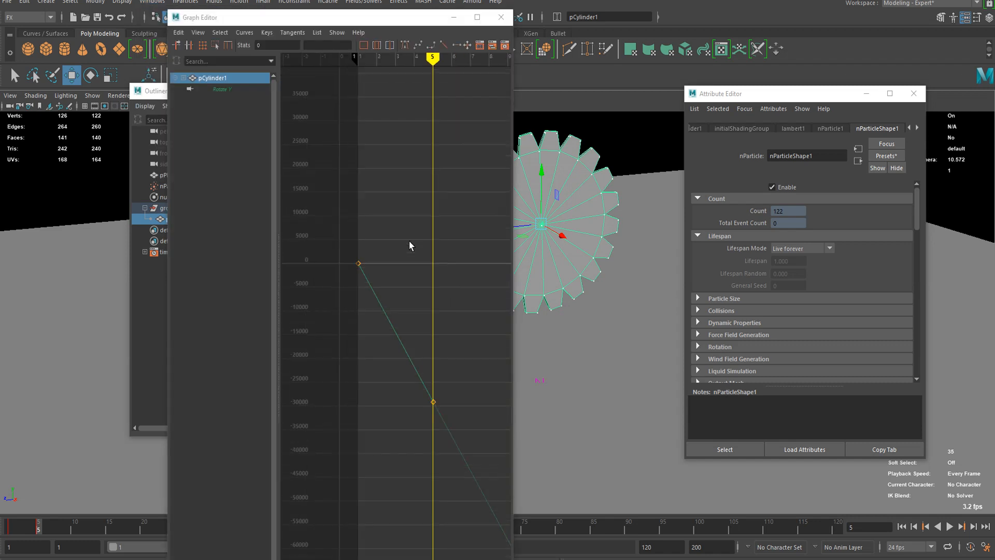
{"action": "scroll", "coordinate": [409, 241], "scroll_direction": "down", "scroll_amount": 4}
{"action": "left_click_drag", "start_coordinate": [455, 309], "coordinate": [399, 377]}
{"action": "middle_click_drag", "start_coordinate": [427, 365], "coordinate": [434, 445], "text": "shift"}
{"action": "left_click", "coordinate": [950, 526]}
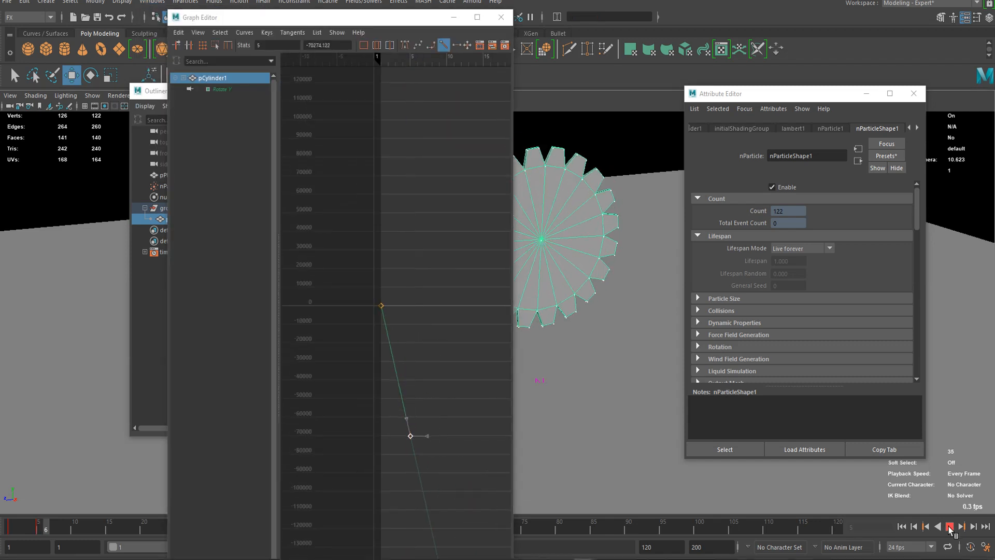
{"action": "left_click", "coordinate": [949, 527]}
Raise the disc's frame 5 Rotate Y key to about 13106 and check the spin in playback
{"action": "middle_click_drag", "start_coordinate": [444, 389], "coordinate": [470, 251], "text": "shift"}
{"action": "left_click", "coordinate": [950, 526]}
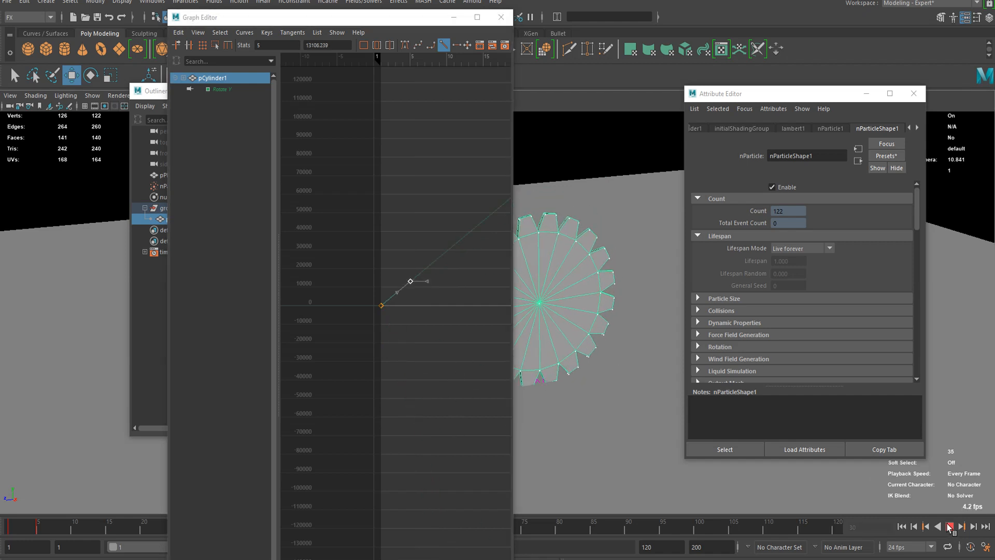
{"action": "left_click", "coordinate": [950, 527]}
Set the disc's frame 5 Rotate Y key to about 3433 and play the slower spin
{"action": "scroll", "coordinate": [421, 284], "scroll_direction": "up", "scroll_amount": 5}
{"action": "scroll", "coordinate": [424, 279], "scroll_direction": "down", "scroll_amount": 2}
{"action": "middle_click_drag", "start_coordinate": [438, 175], "coordinate": [442, 248], "text": "shift"}
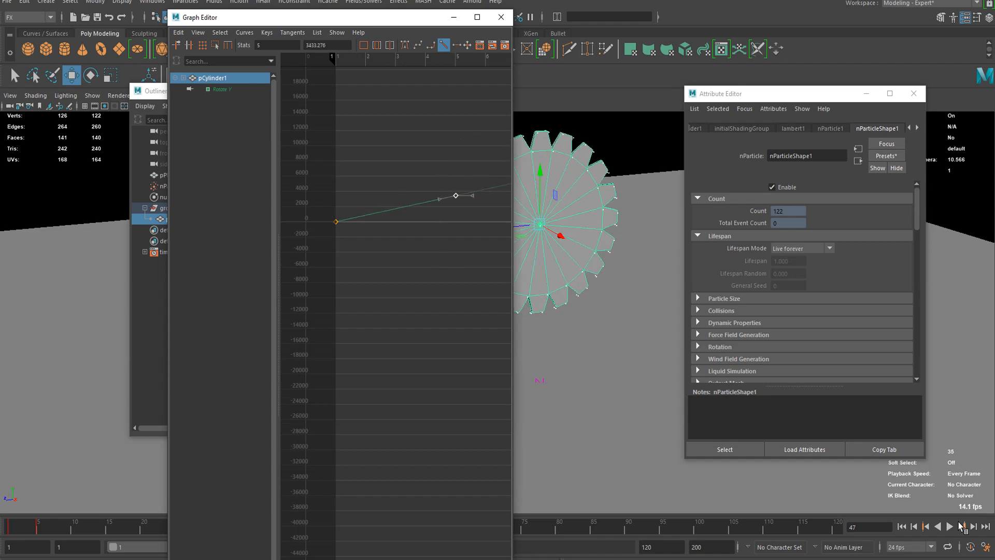
{"action": "left_click", "coordinate": [950, 527]}
{"action": "left_click", "coordinate": [952, 526]}
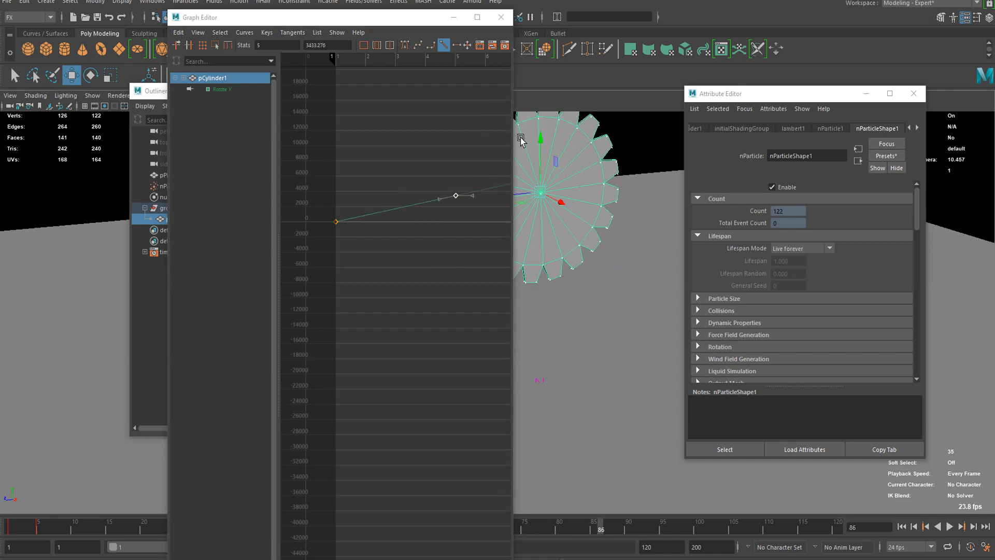
Close the Graph Editor, deselect the disc, and review its combined spin and vertical motion in playback
{"action": "left_click", "coordinate": [501, 17]}
{"action": "left_click", "coordinate": [632, 146]}
{"action": "middle_click_drag", "start_coordinate": [598, 221], "coordinate": [570, 258], "text": "alt"}
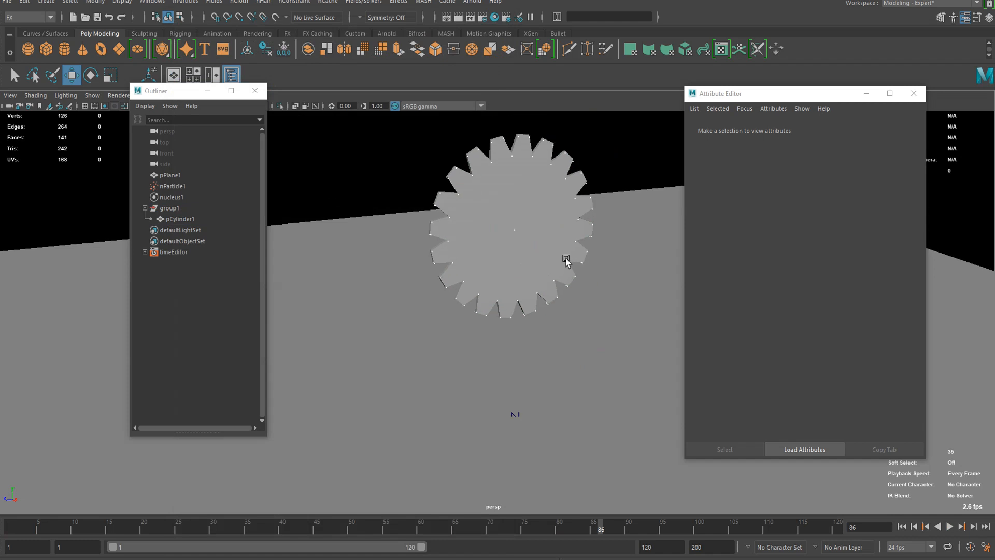
{"action": "left_click", "coordinate": [950, 528]}
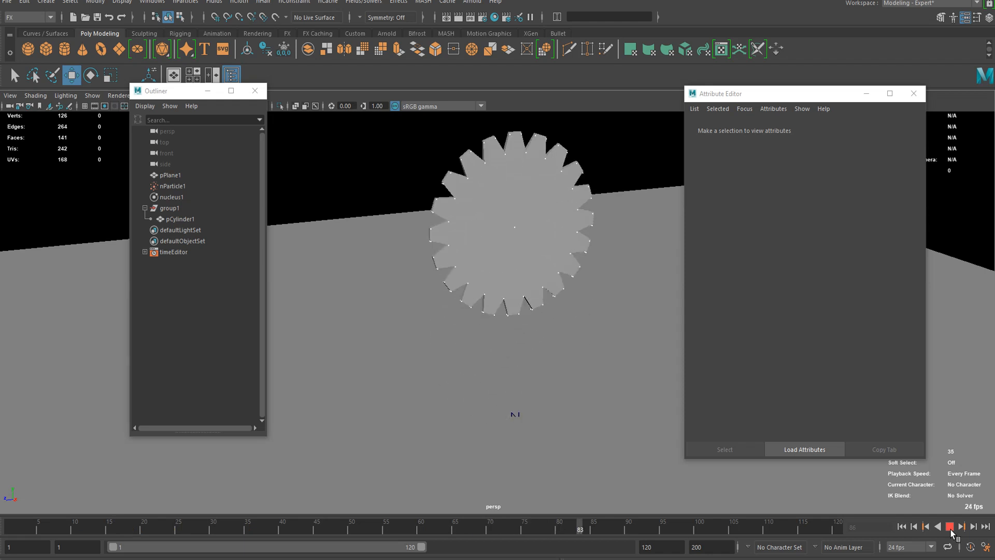
{"action": "left_click", "coordinate": [951, 527]}
In the Graph Editor, stretch all of group1's translation keys in time and shift them to span frame 1 to about 69
{"action": "left_click", "coordinate": [520, 305]}
{"action": "left_click", "coordinate": [204, 209]}
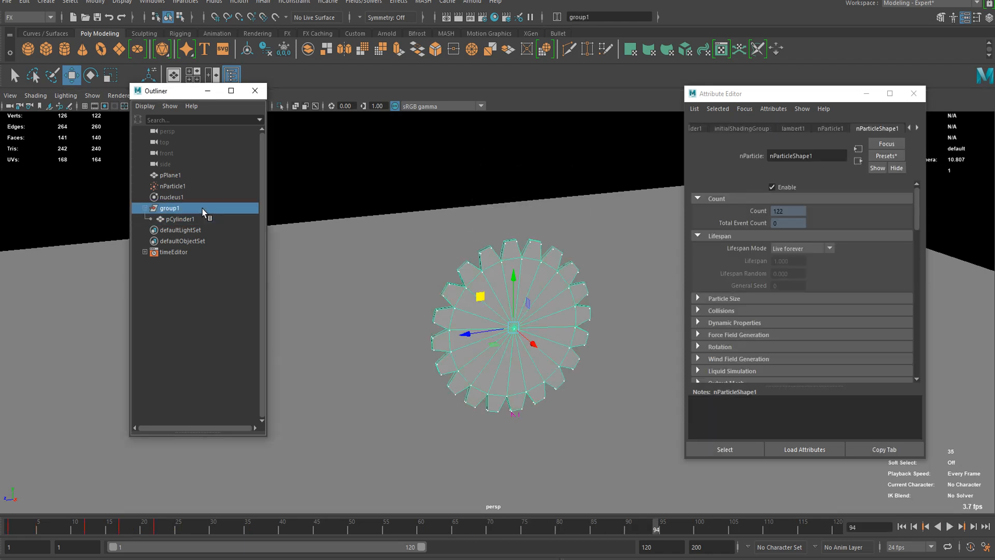
{"action": "left_click", "coordinate": [152, 1]}
{"action": "mouse_move", "coordinate": [231, 52]}
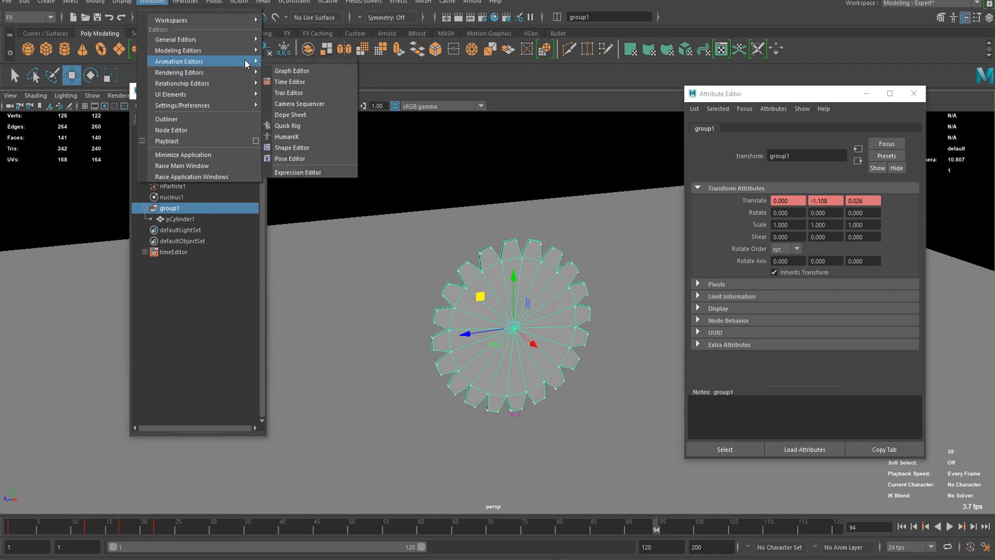
{"action": "left_click", "coordinate": [282, 70]}
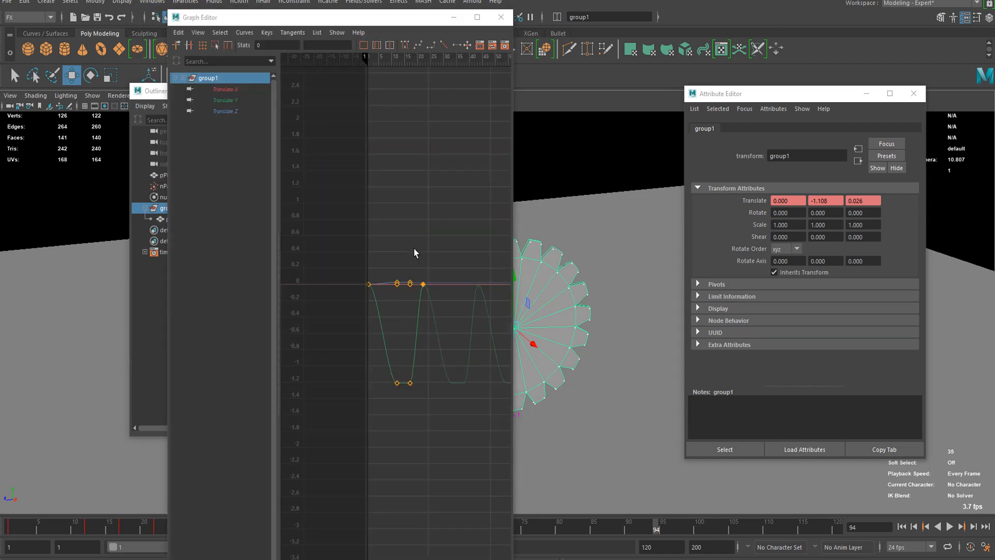
{"action": "left_click_drag", "start_coordinate": [350, 247], "coordinate": [490, 412]}
{"action": "key", "text": "r"}
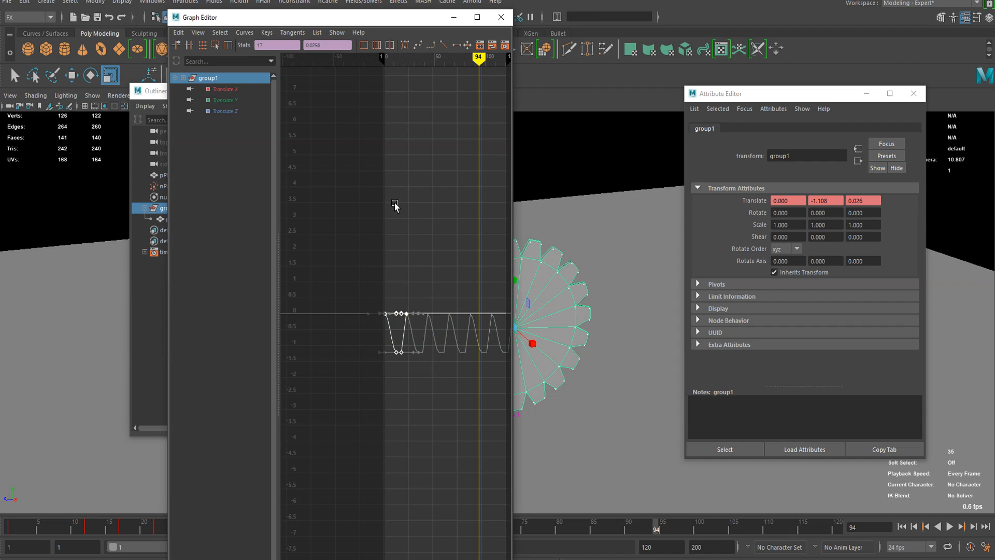
{"action": "middle_click_drag", "start_coordinate": [422, 371], "coordinate": [481, 377]}
{"action": "key", "text": "w"}
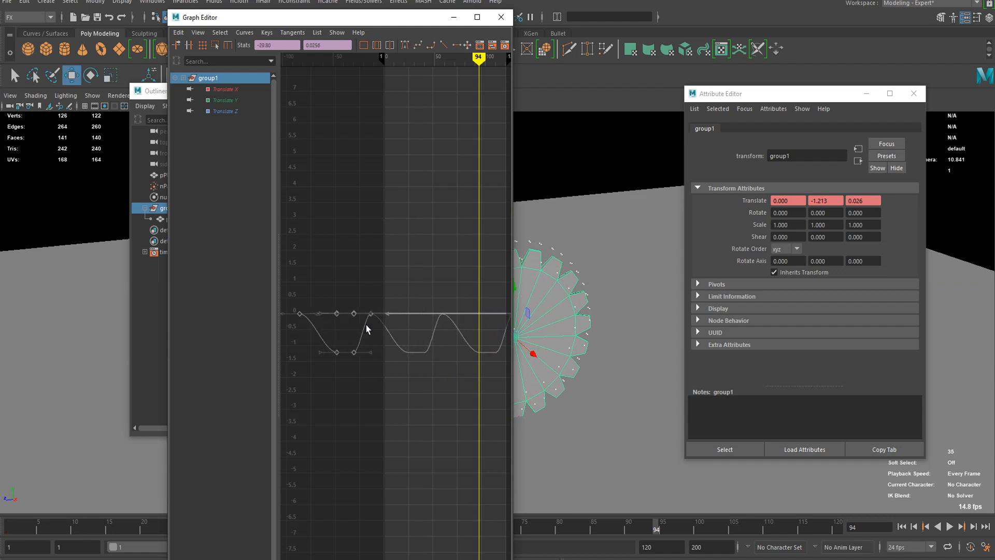
{"action": "middle_click_drag", "start_coordinate": [368, 330], "coordinate": [454, 340]}
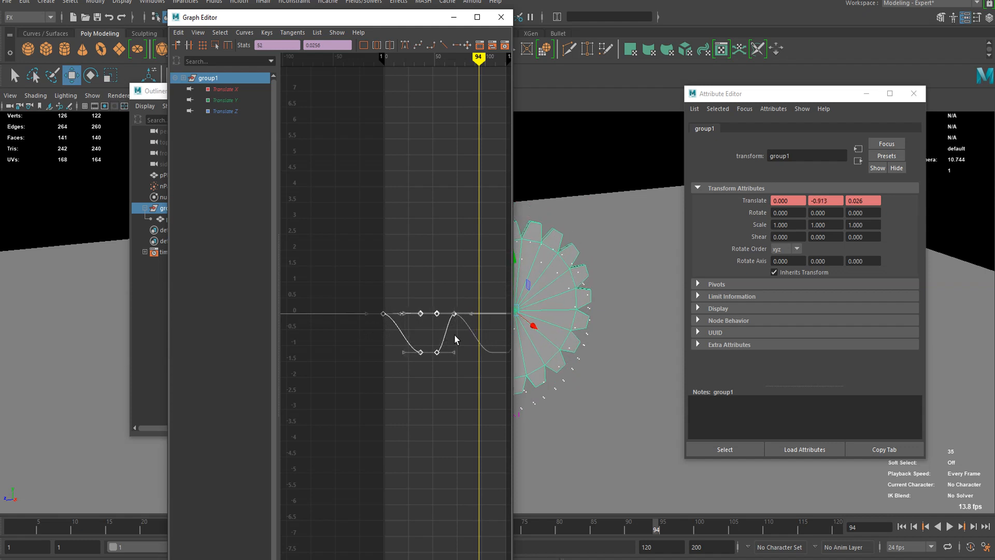
Close the Graph Editor, play group1's slowed dipping motion, stop at frame 52, and clear the selection
{"action": "left_click", "coordinate": [508, 23]}
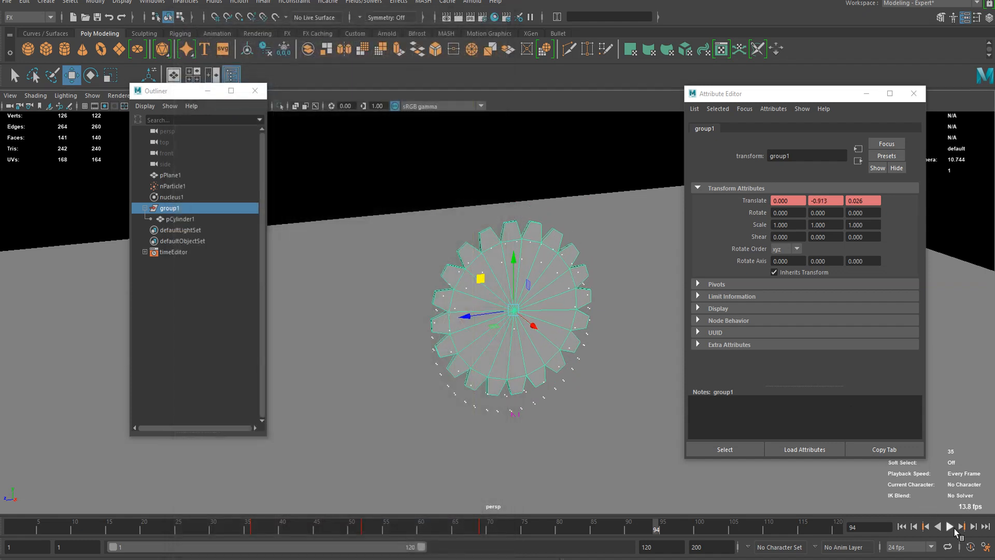
{"action": "left_click", "coordinate": [950, 526]}
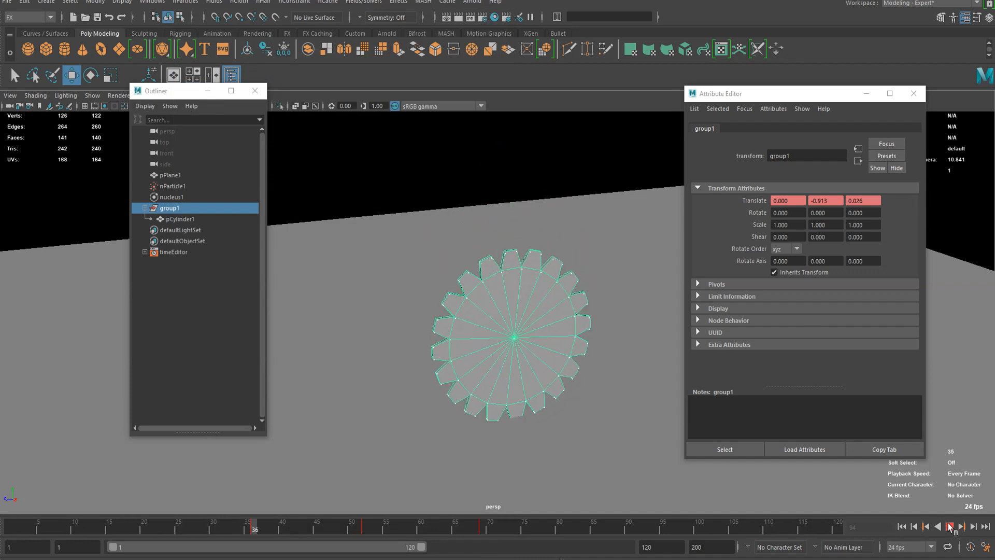
{"action": "key", "text": "Escape"}
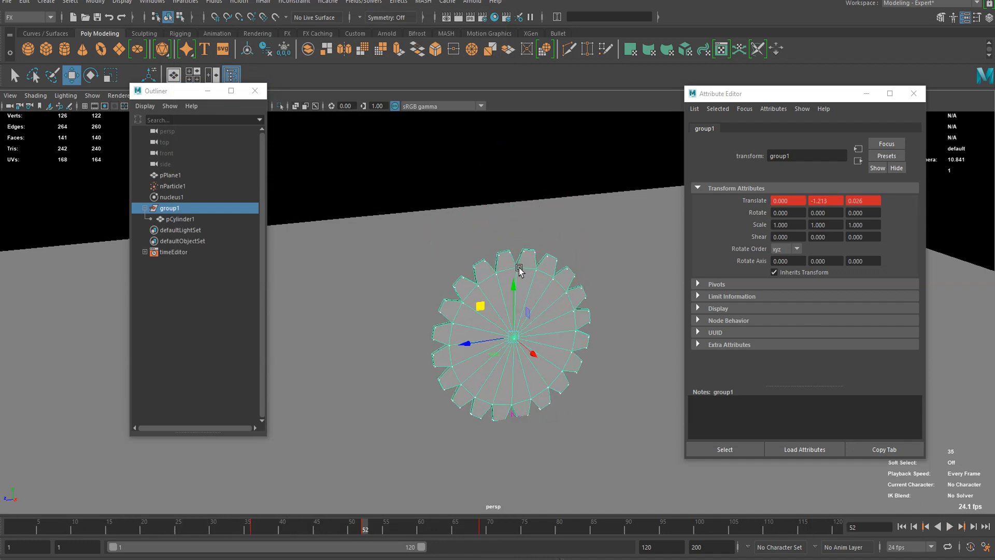
{"action": "left_click", "coordinate": [423, 137]}
Make the ground plane pPlane1 an nCloth passive collider
{"action": "scroll", "coordinate": [449, 304], "scroll_direction": "up", "scroll_amount": 5}
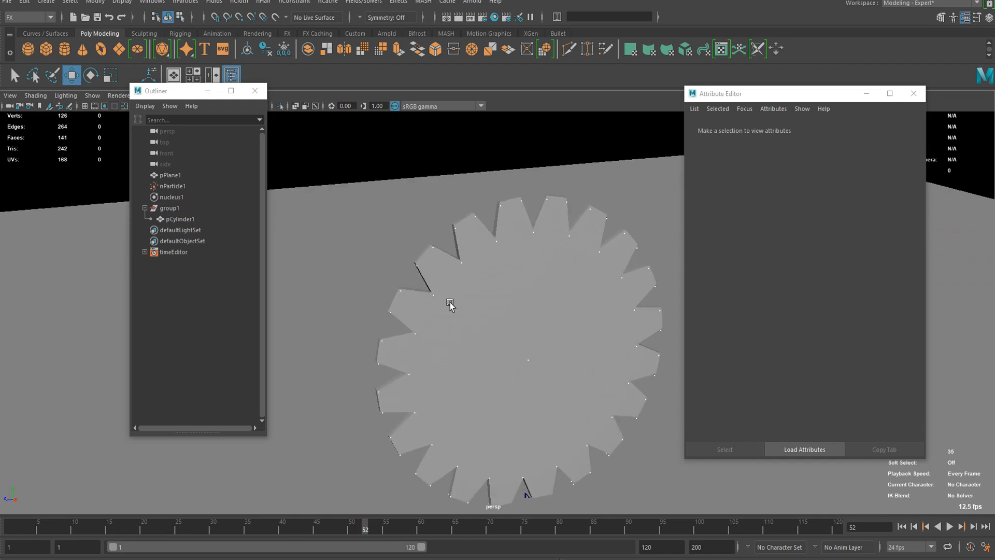
{"action": "scroll", "coordinate": [440, 297], "scroll_direction": "down", "scroll_amount": 4}
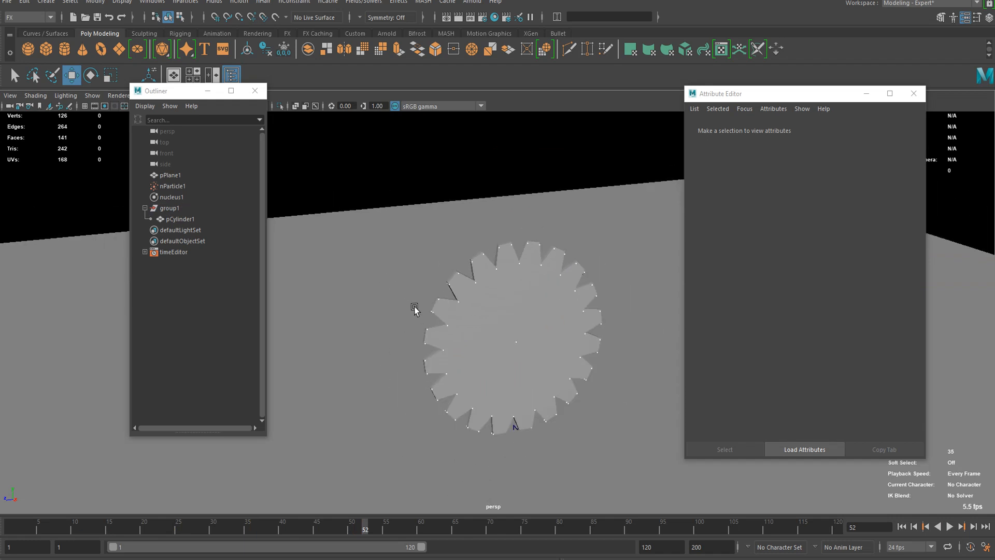
{"action": "left_click_drag", "start_coordinate": [414, 307], "coordinate": [471, 312], "text": "alt"}
{"action": "middle_click_drag", "start_coordinate": [471, 312], "coordinate": [459, 266], "text": "alt"}
{"action": "scroll", "coordinate": [460, 266], "scroll_direction": "up", "scroll_amount": 5}
{"action": "middle_click_drag", "start_coordinate": [407, 240], "coordinate": [480, 249], "text": "alt"}
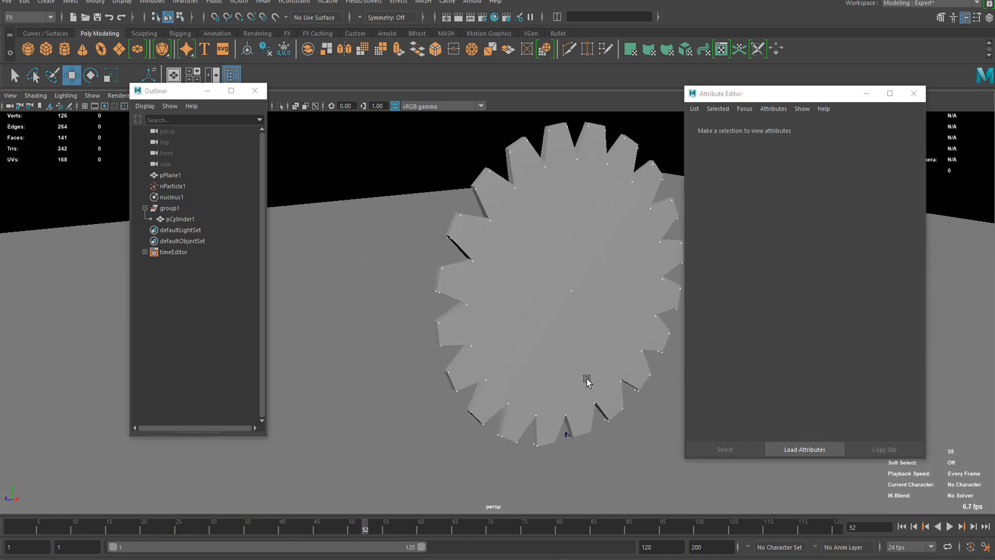
{"action": "scroll", "coordinate": [572, 377], "scroll_direction": "down", "scroll_amount": 2}
{"action": "scroll", "coordinate": [513, 293], "scroll_direction": "up", "scroll_amount": 2}
{"action": "left_click", "coordinate": [376, 313]}
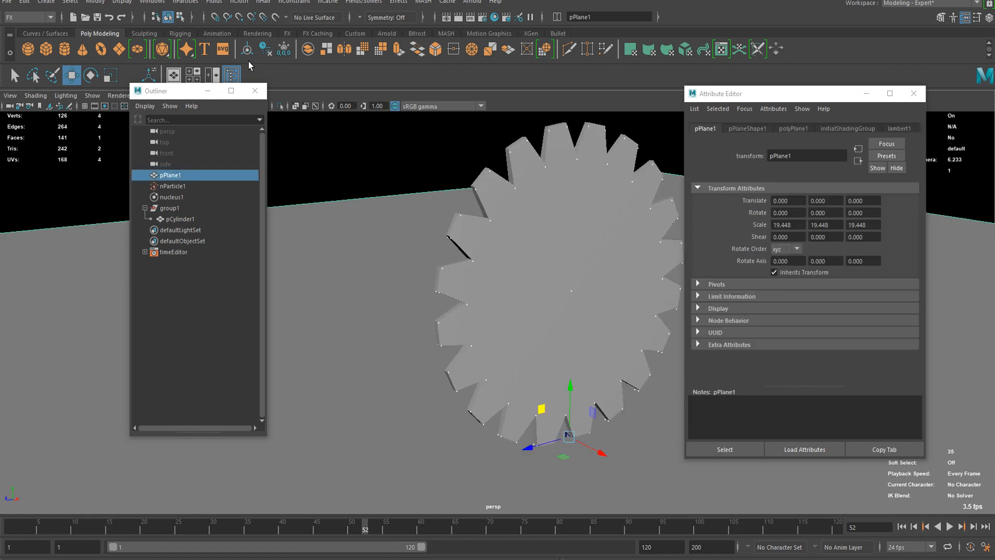
{"action": "left_click", "coordinate": [239, 2]}
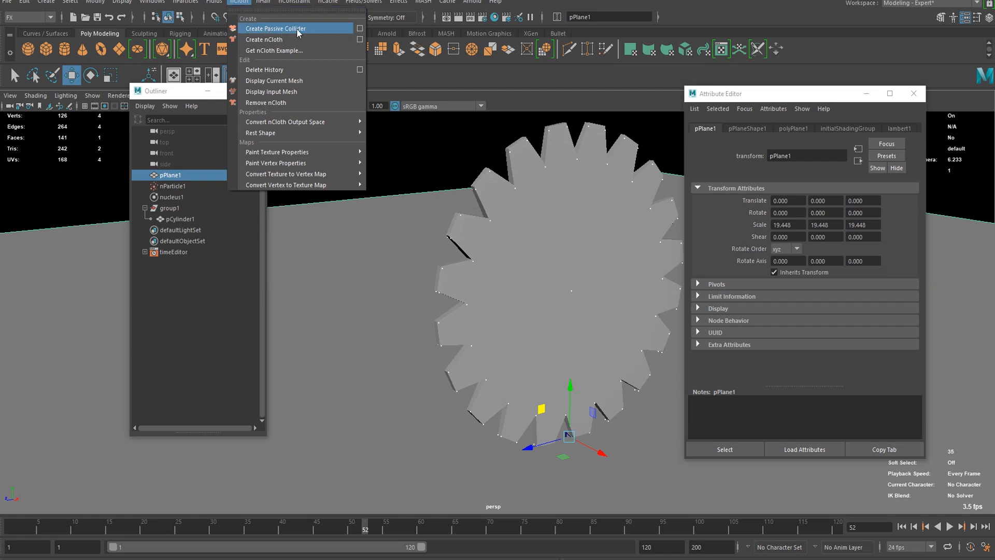
{"action": "left_click", "coordinate": [325, 27]}
Deselect the collider, play from frame 1 to frame 39, and examine the particles where the disc meets the ground
{"action": "scroll", "coordinate": [362, 247], "scroll_direction": "down", "scroll_amount": 3}
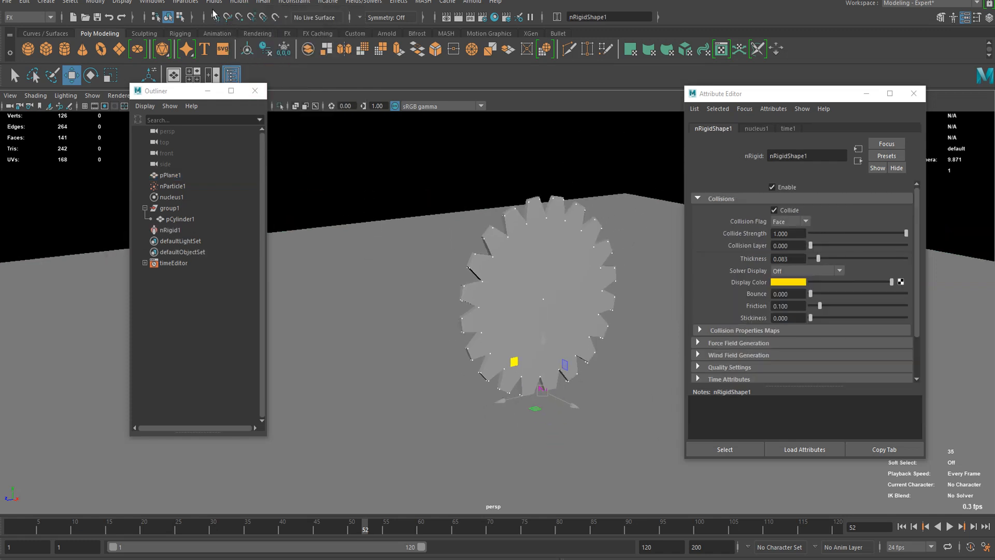
{"action": "left_click", "coordinate": [438, 204]}
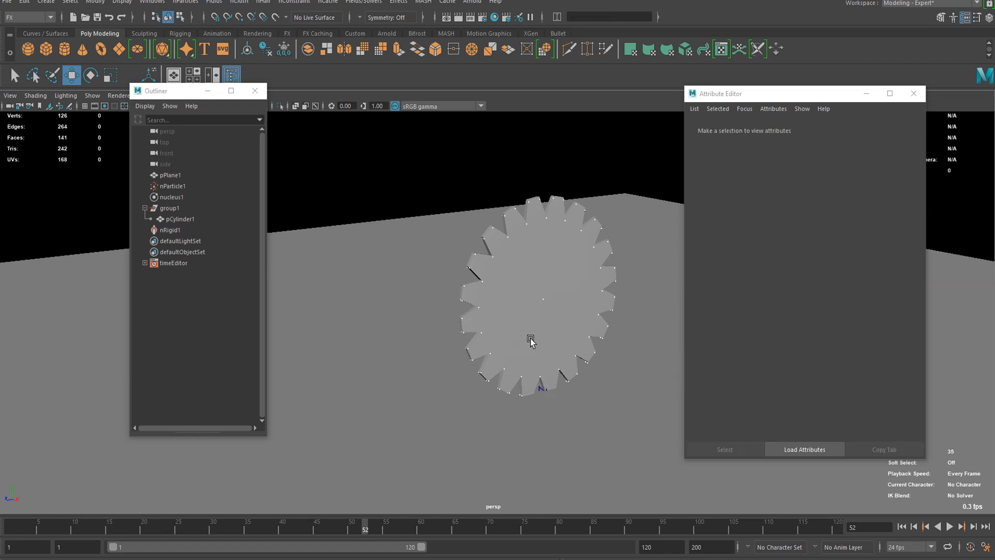
{"action": "scroll", "coordinate": [561, 336], "scroll_direction": "up", "scroll_amount": 2}
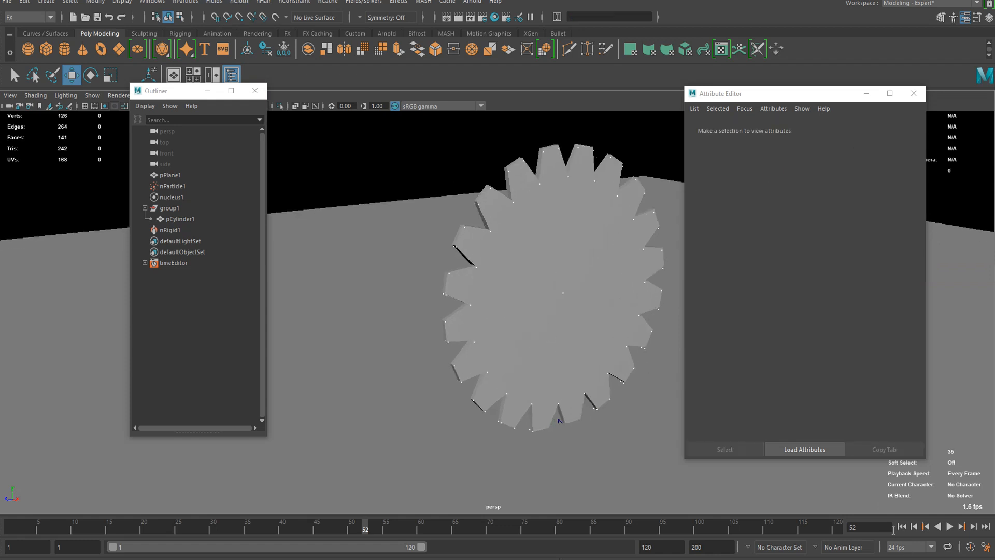
{"action": "left_click", "coordinate": [901, 526]}
{"action": "left_click", "coordinate": [949, 526]}
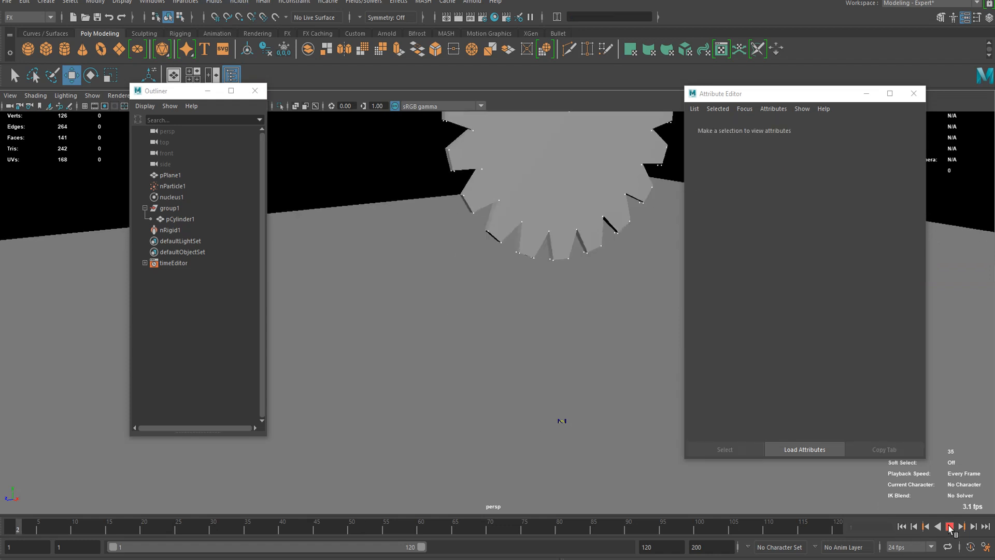
{"action": "left_click", "coordinate": [949, 526]}
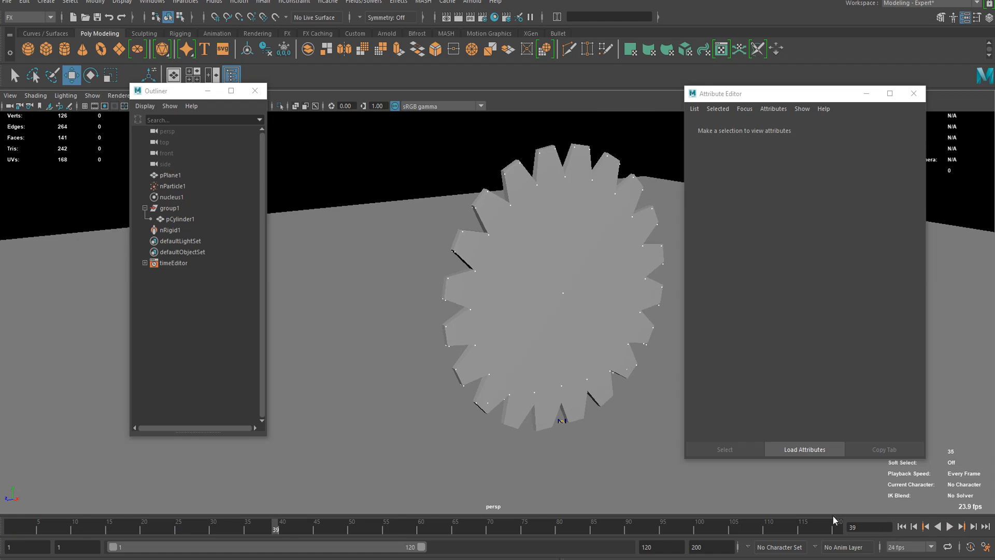
{"action": "scroll", "coordinate": [573, 428], "scroll_direction": "up", "scroll_amount": 2}
{"action": "scroll", "coordinate": [513, 337], "scroll_direction": "up", "scroll_amount": 3}
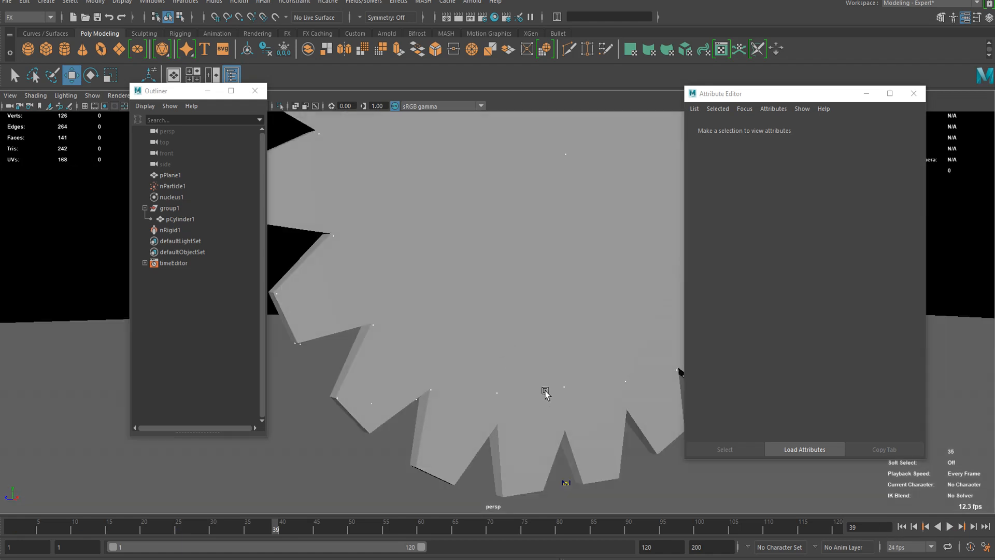
{"action": "scroll", "coordinate": [673, 408], "scroll_direction": "down", "scroll_amount": 3}
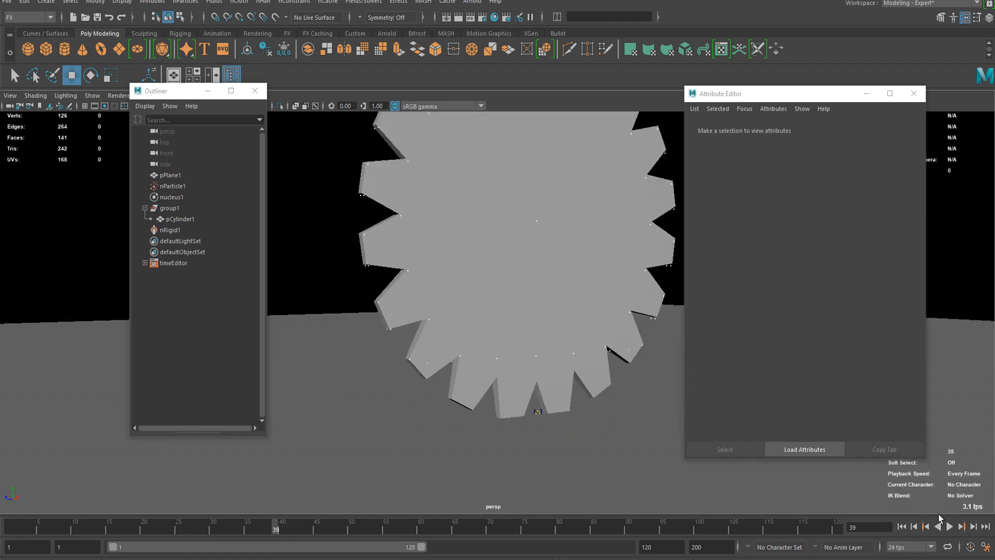
Return to frame 1 and select nParticle1 on the disc's teeth
{"action": "left_click", "coordinate": [903, 526]}
{"action": "left_click_drag", "start_coordinate": [561, 374], "coordinate": [485, 372], "text": "alt"}
{"action": "left_click", "coordinate": [485, 372]}
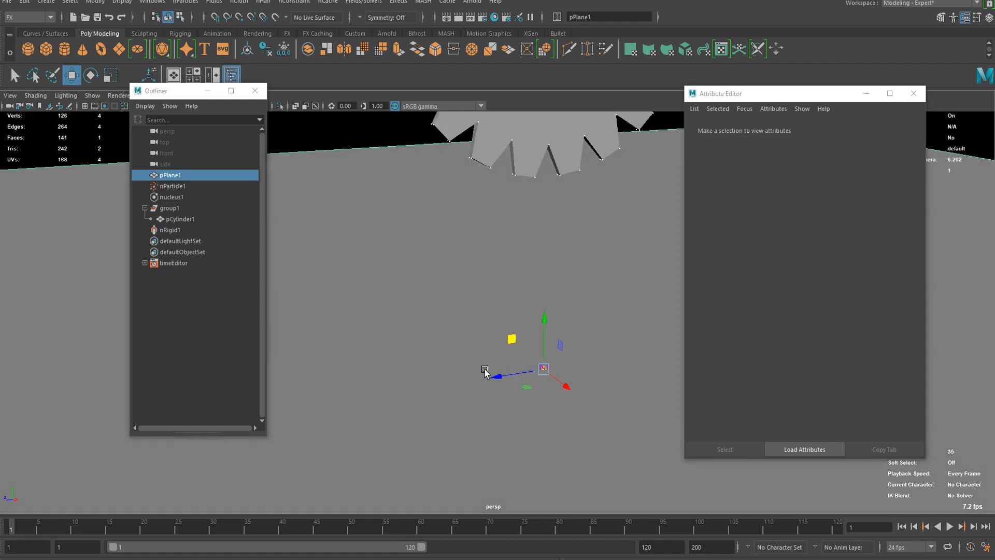
{"action": "left_click", "coordinate": [444, 229]}
{"action": "left_click", "coordinate": [540, 173]}
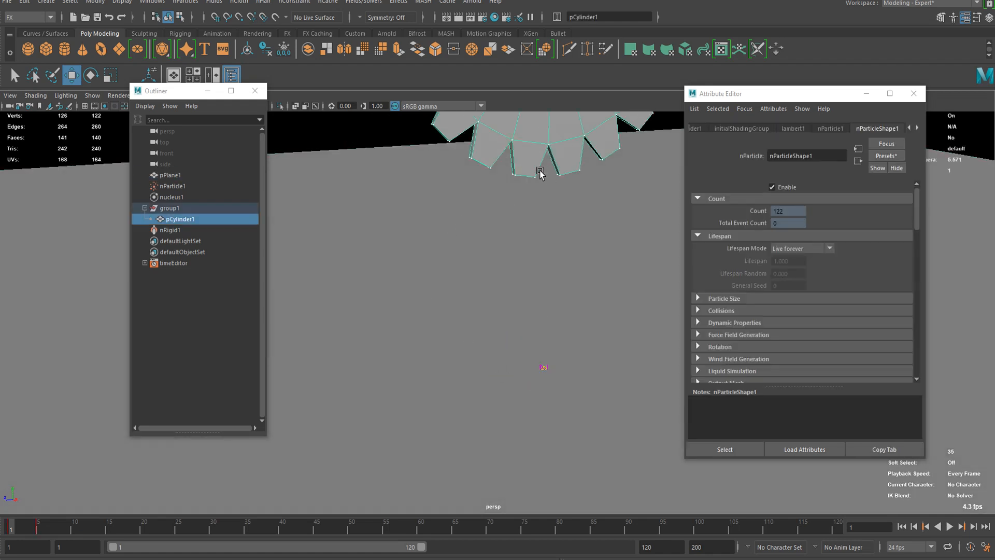
{"action": "left_click", "coordinate": [532, 180]}
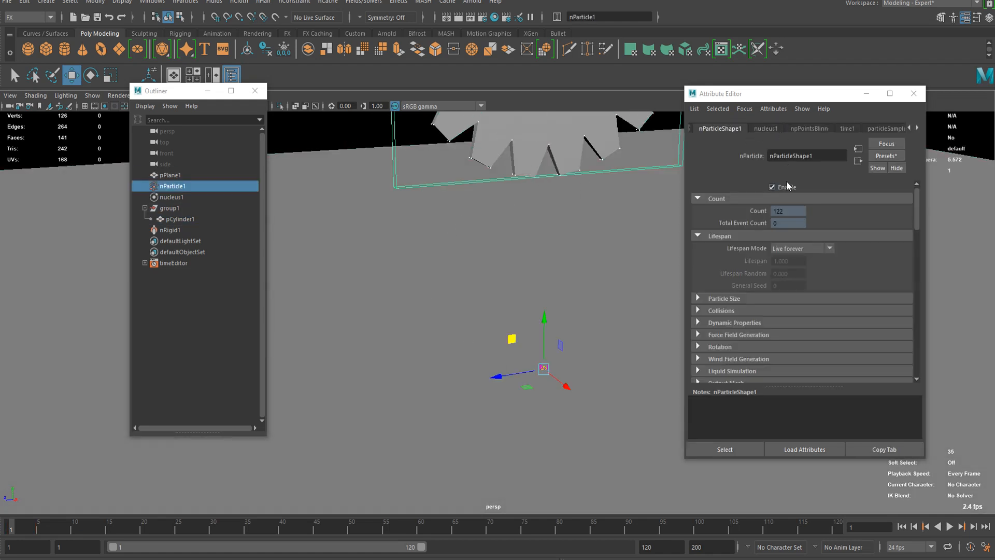
Expand nParticleShape1's collision attributes and set Solver Display to Collision Thickness
{"action": "scroll", "coordinate": [808, 207], "scroll_direction": "down", "scroll_amount": 3}
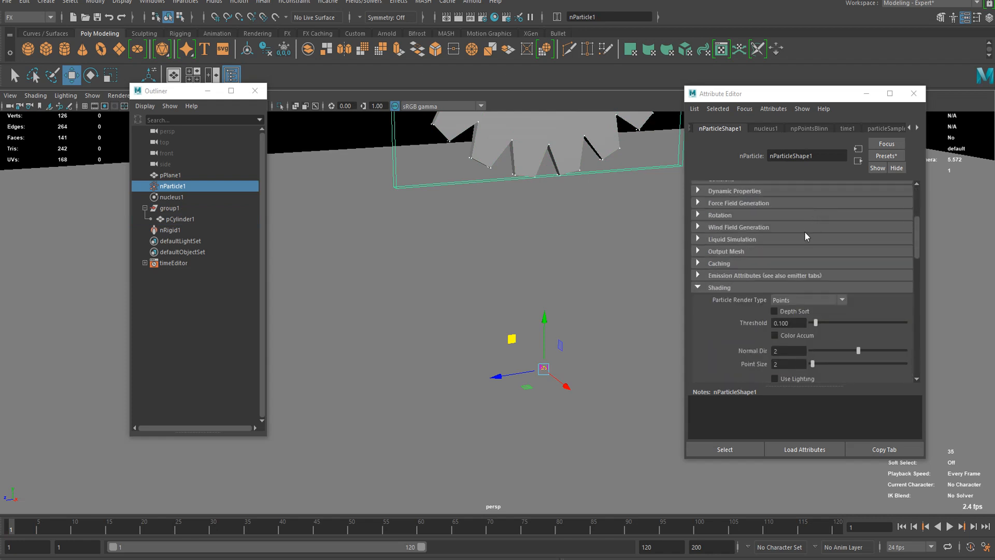
{"action": "scroll", "coordinate": [813, 219], "scroll_direction": "up", "scroll_amount": 3}
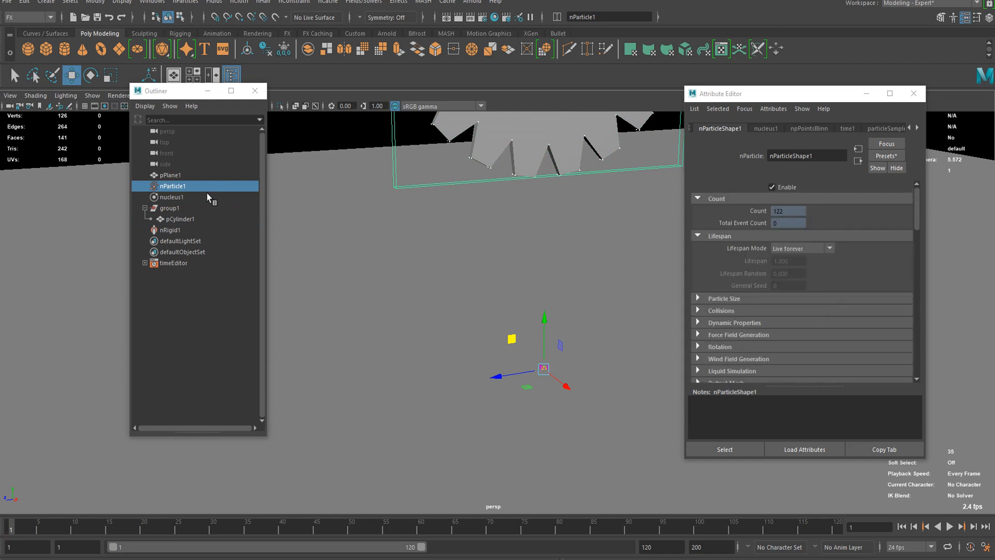
{"action": "scroll", "coordinate": [739, 283], "scroll_direction": "down", "scroll_amount": 1}
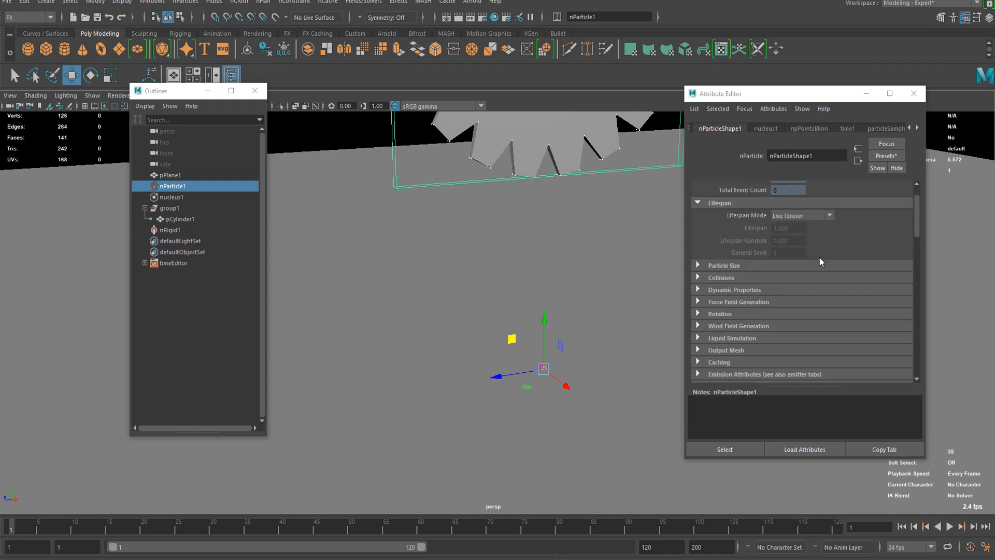
{"action": "left_click", "coordinate": [721, 275]}
{"action": "scroll", "coordinate": [811, 277], "scroll_direction": "down", "scroll_amount": 2}
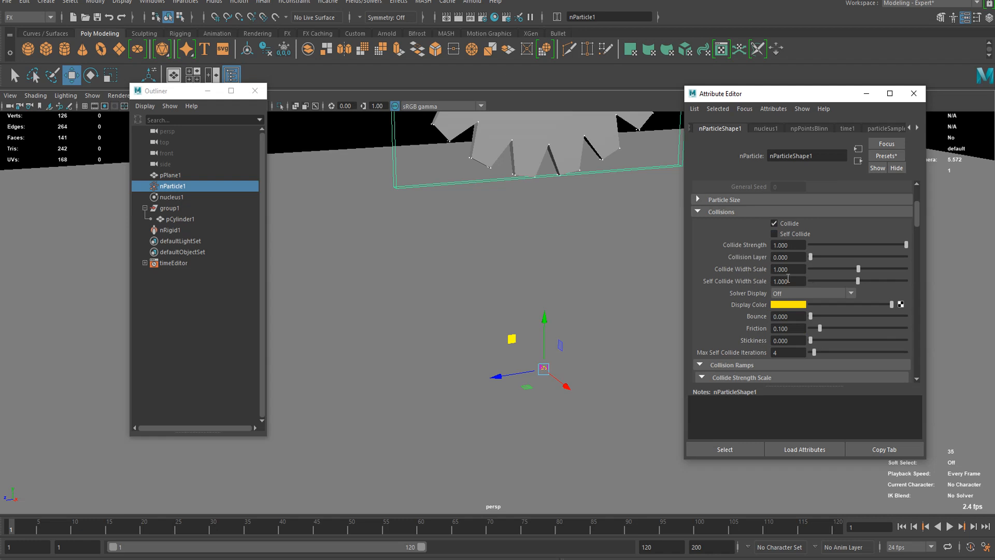
{"action": "left_click", "coordinate": [776, 294]}
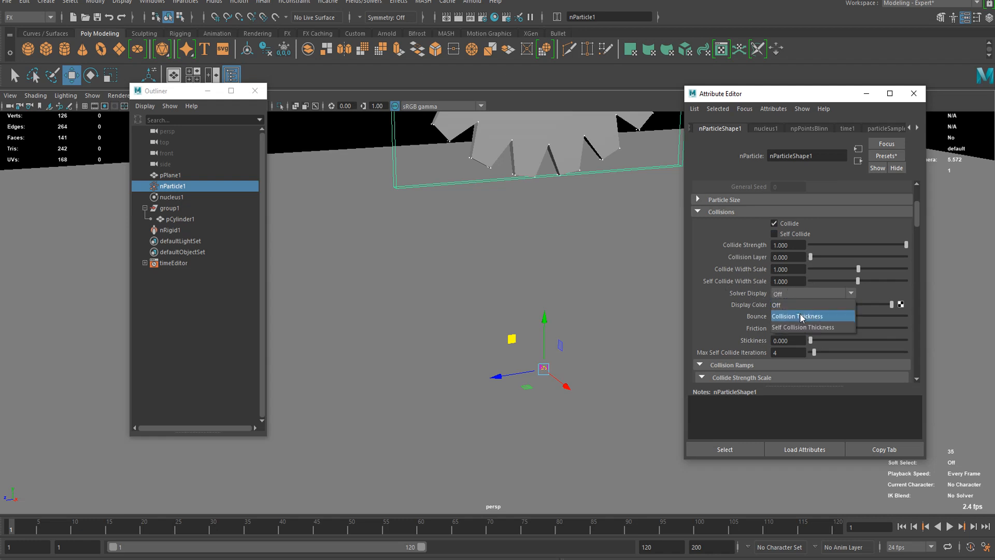
{"action": "left_click", "coordinate": [799, 316]}
Reduce nParticleShape1's Collide Width Scale to 0.044 so the collision spheres fit the tooth tips
{"action": "middle_click_drag", "start_coordinate": [576, 234], "coordinate": [537, 288], "text": "alt"}
{"action": "left_click_drag", "start_coordinate": [537, 288], "coordinate": [532, 266], "text": "alt"}
{"action": "right_click_drag", "start_coordinate": [532, 266], "coordinate": [552, 315], "text": "alt"}
{"action": "left_click_drag", "start_coordinate": [831, 270], "coordinate": [813, 273]}
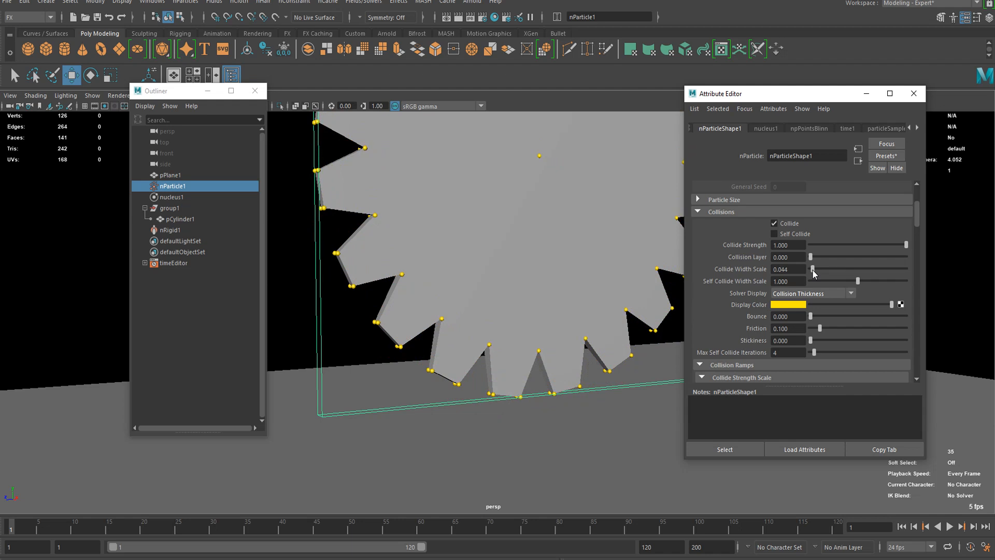
Open the Particle Collision Event Editor for nParticle1 and place it beside the disc
{"action": "scroll", "coordinate": [388, 307], "scroll_direction": "down", "scroll_amount": 6}
{"action": "left_click_drag", "start_coordinate": [564, 263], "coordinate": [564, 307], "text": "alt"}
{"action": "scroll", "coordinate": [562, 278], "scroll_direction": "down", "scroll_amount": 2}
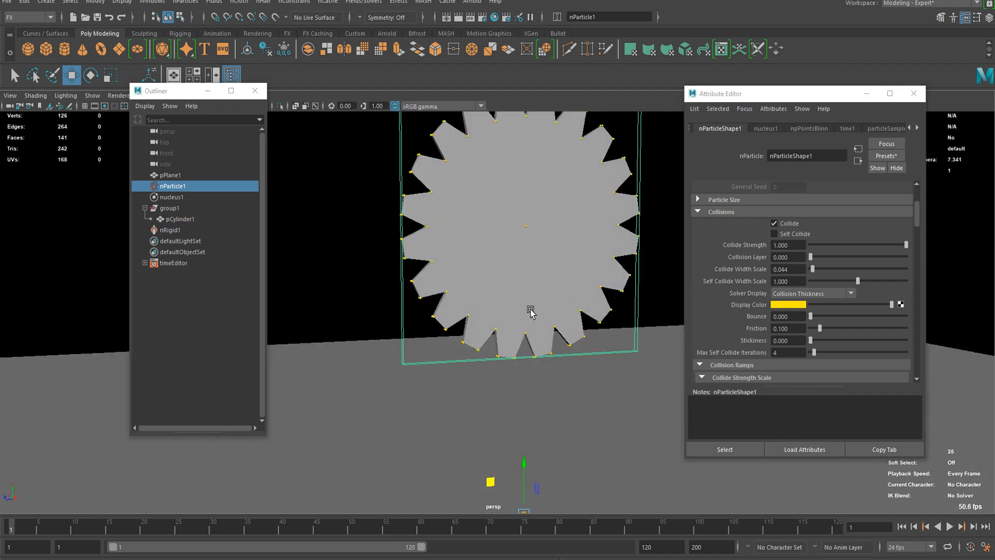
{"action": "scroll", "coordinate": [542, 310], "scroll_direction": "down", "scroll_amount": 4}
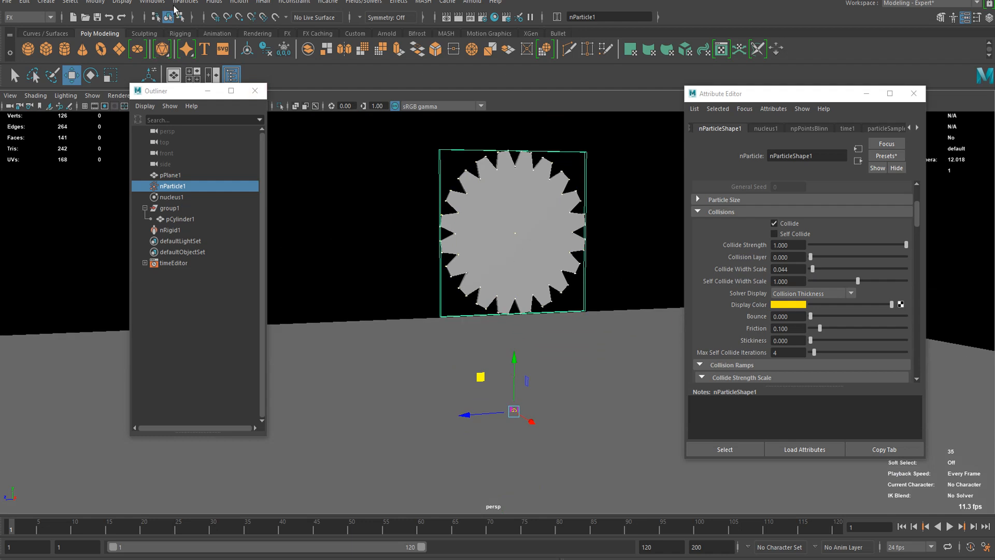
{"action": "left_click", "coordinate": [184, 2]}
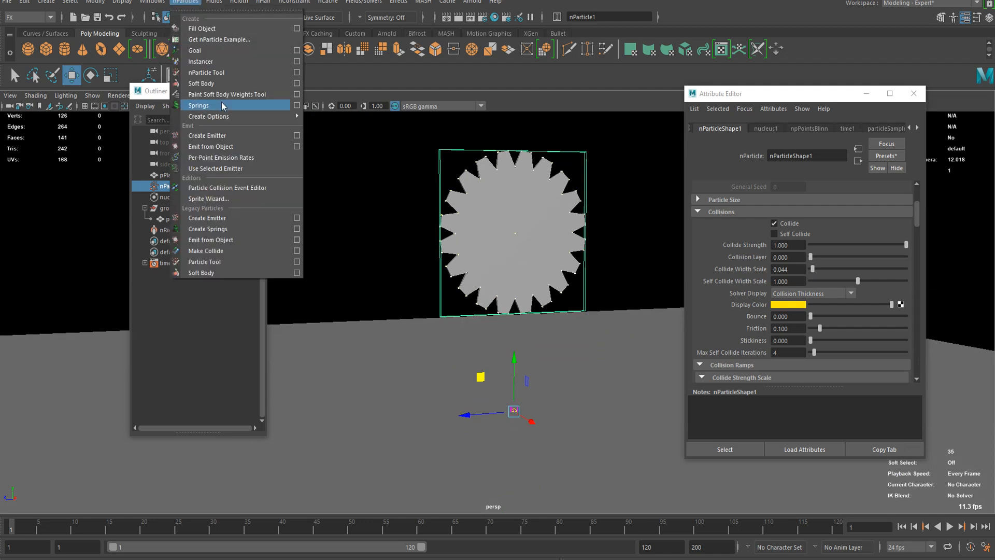
{"action": "left_click", "coordinate": [235, 188]}
{"action": "left_click_drag", "start_coordinate": [239, 160], "coordinate": [334, 91]}
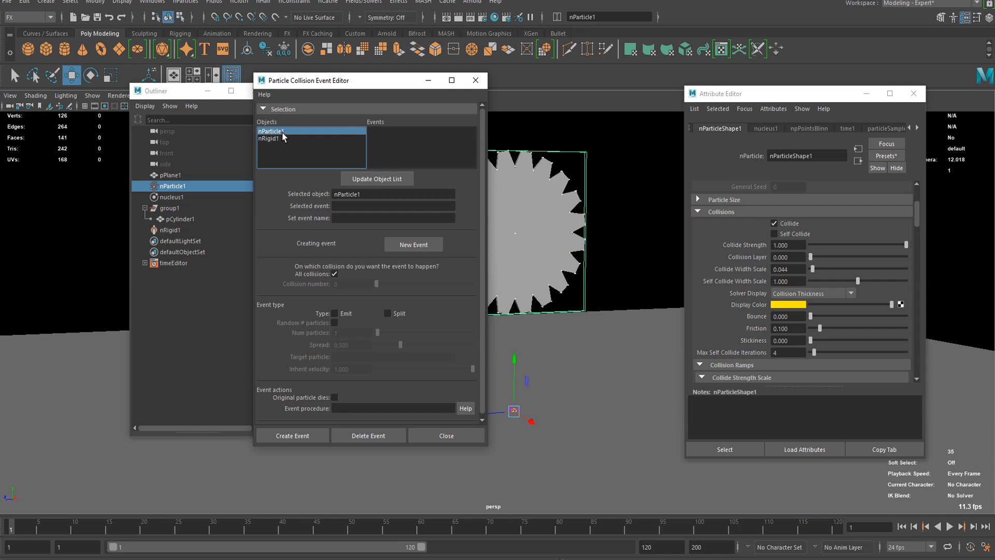
{"action": "scroll", "coordinate": [370, 304], "scroll_direction": "down", "scroll_amount": 1}
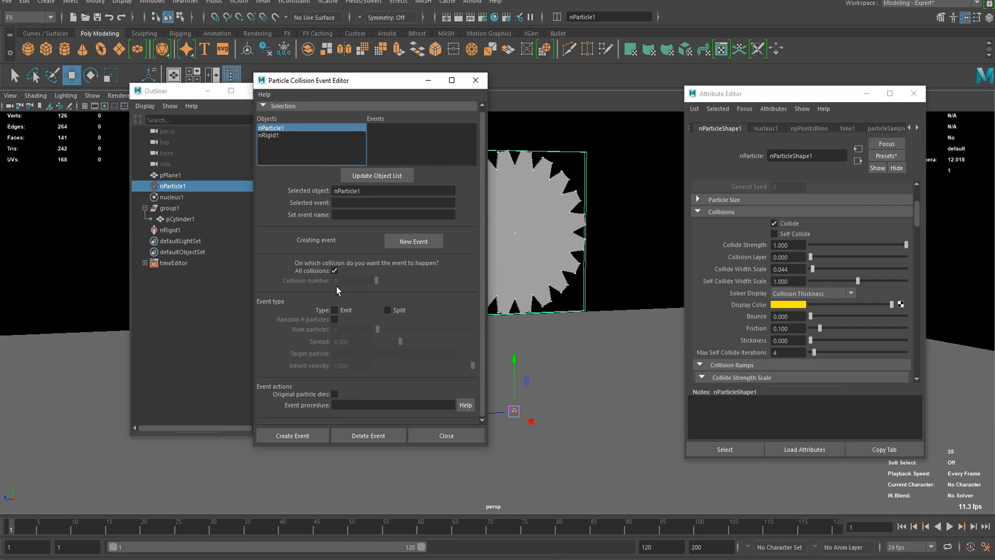
Set nParticle1's collision event type to Emit with one particle and a spread of 0.863
{"action": "left_click", "coordinate": [335, 311]}
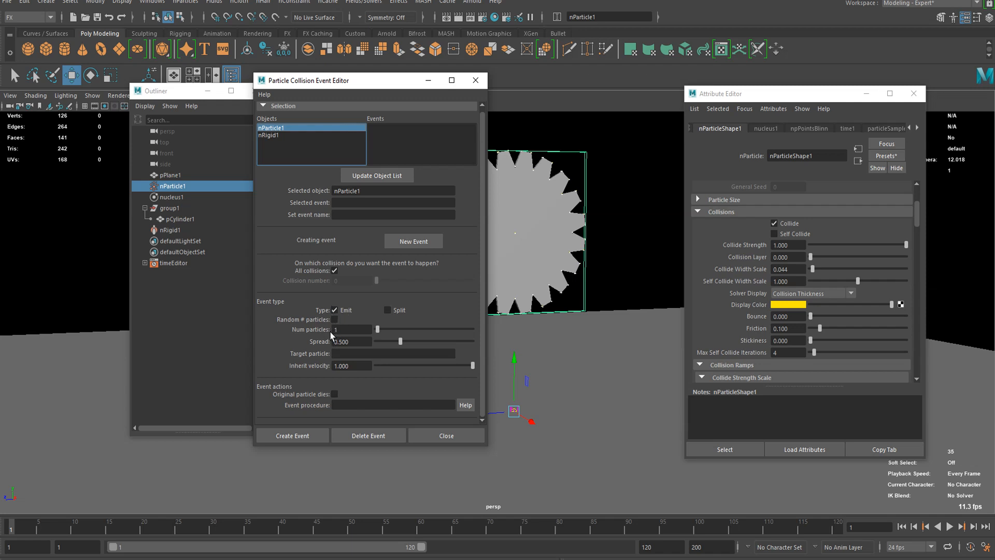
{"action": "double_click", "coordinate": [341, 330]}
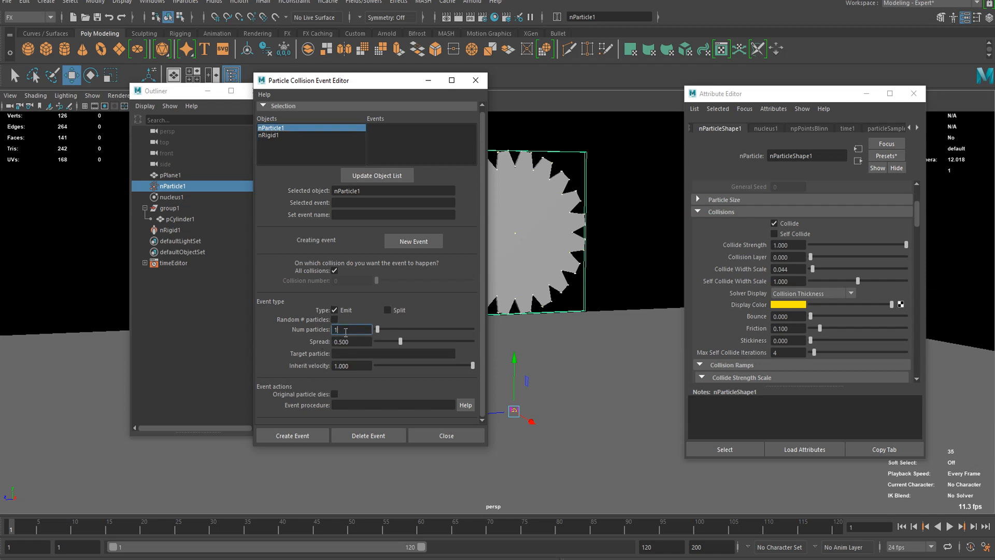
{"action": "left_click", "coordinate": [354, 341]}
{"action": "left_click_drag", "start_coordinate": [399, 341], "coordinate": [409, 343]}
{"action": "left_click_drag", "start_coordinate": [414, 341], "coordinate": [418, 343]}
{"action": "double_click", "coordinate": [351, 328]}
{"action": "left_click", "coordinate": [359, 342]}
{"action": "left_click", "coordinate": [362, 369]}
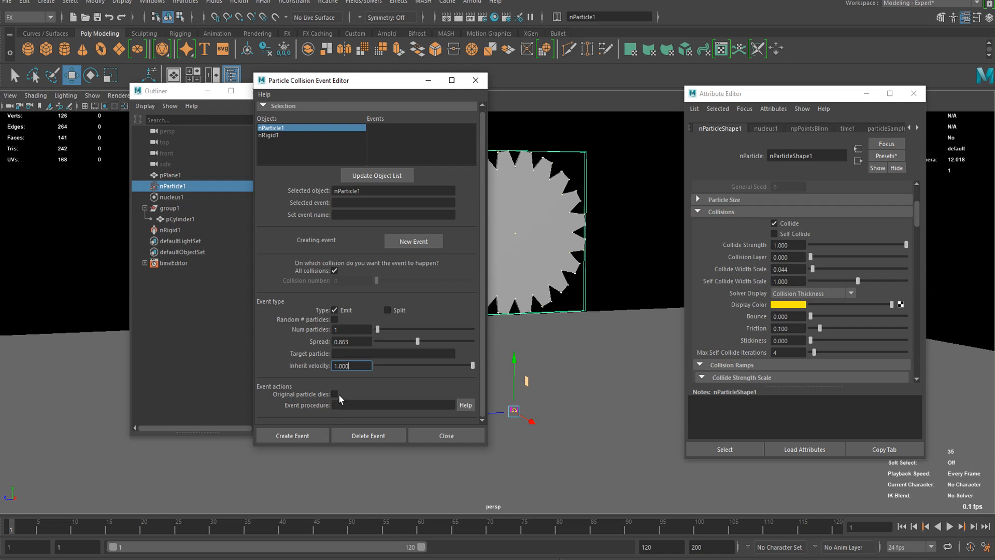
Create the Emit collision event for nParticle1 and close the Particle Collision Event Editor
{"action": "left_click", "coordinate": [314, 436]}
{"action": "left_click", "coordinate": [318, 437]}
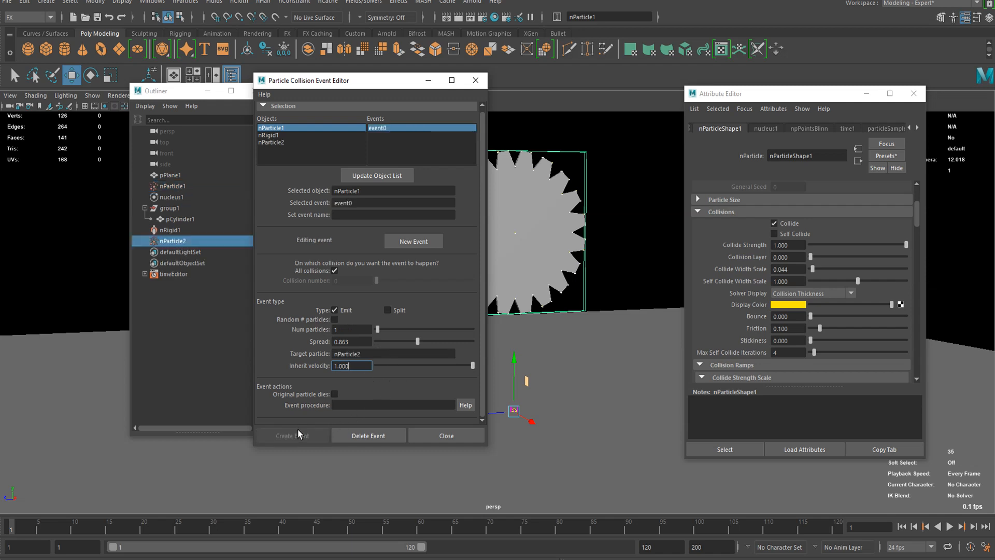
{"action": "left_click", "coordinate": [473, 79]}
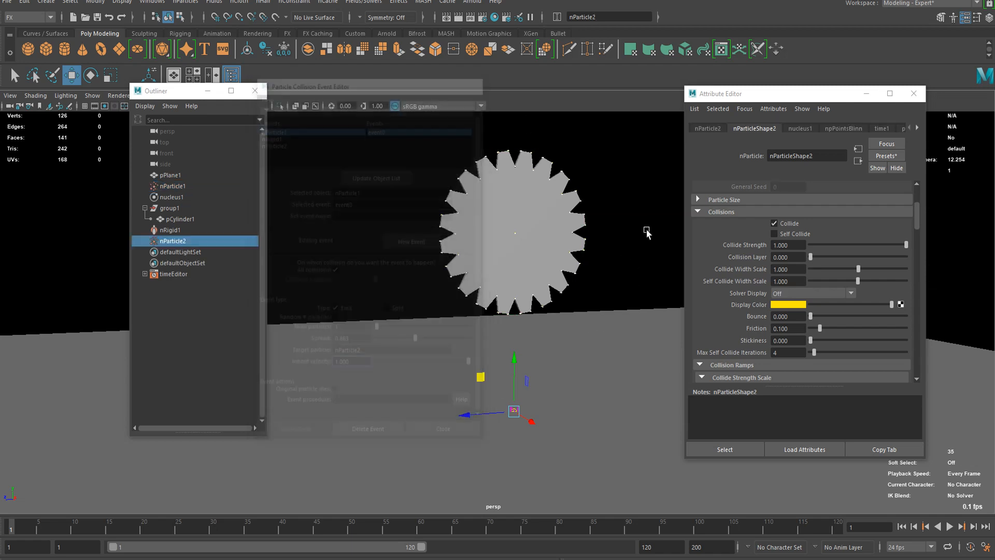
{"action": "left_click", "coordinate": [650, 256]}
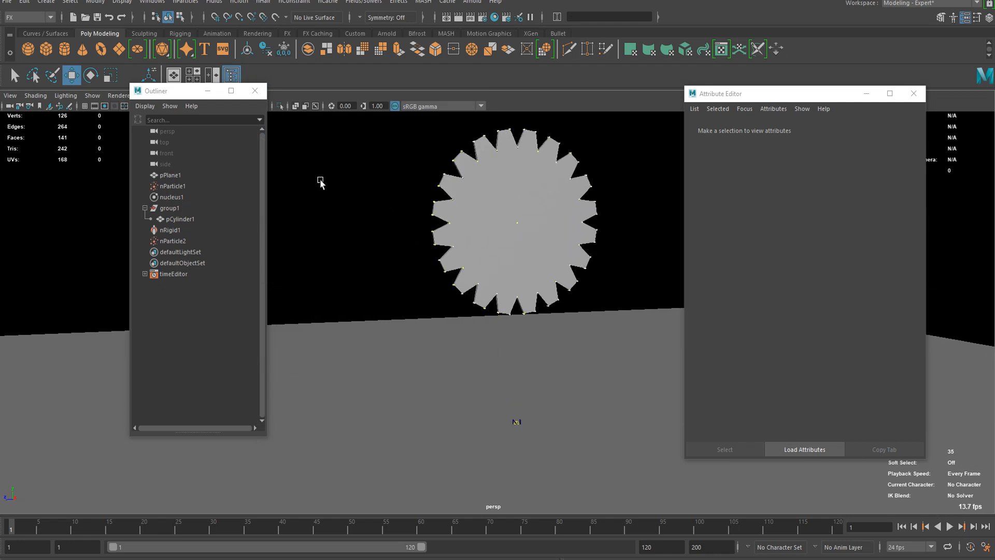
Save the scene as a Maya ASCII file on the Desktop
{"action": "key", "text": "ctrl+shift+s"}
{"action": "left_click", "coordinate": [109, 175]}
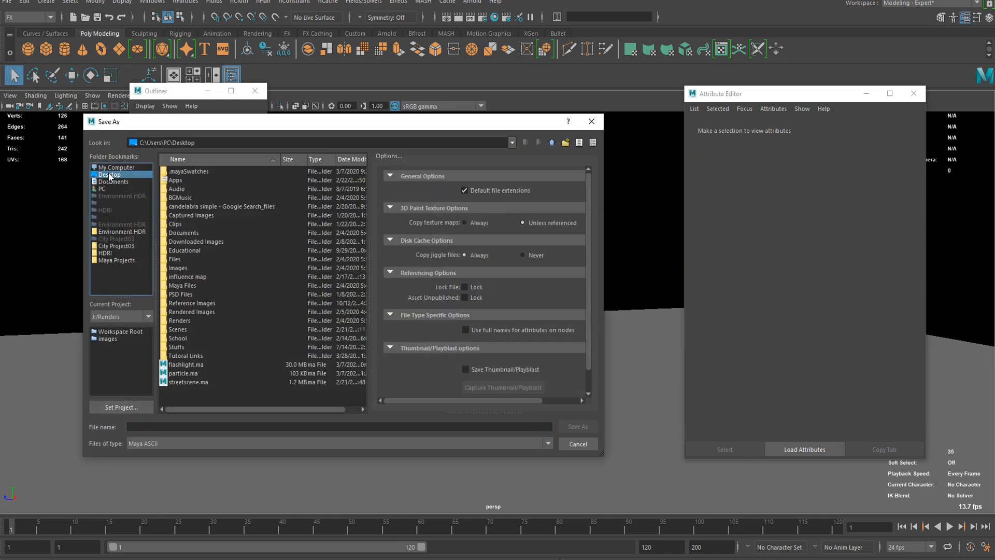
{"action": "left_click", "coordinate": [163, 428]}
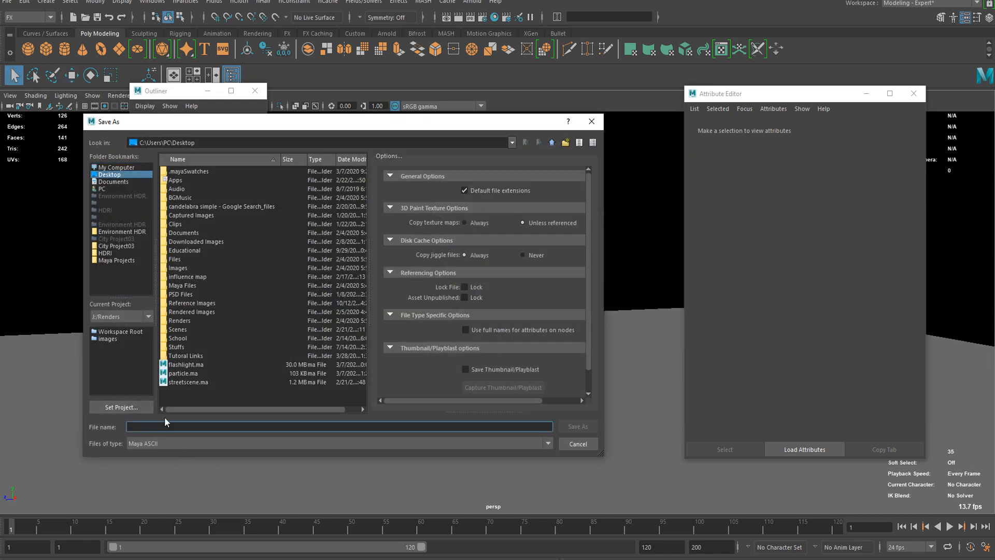
{"action": "left_click", "coordinate": [564, 424]}
{"action": "left_click", "coordinate": [462, 293]}
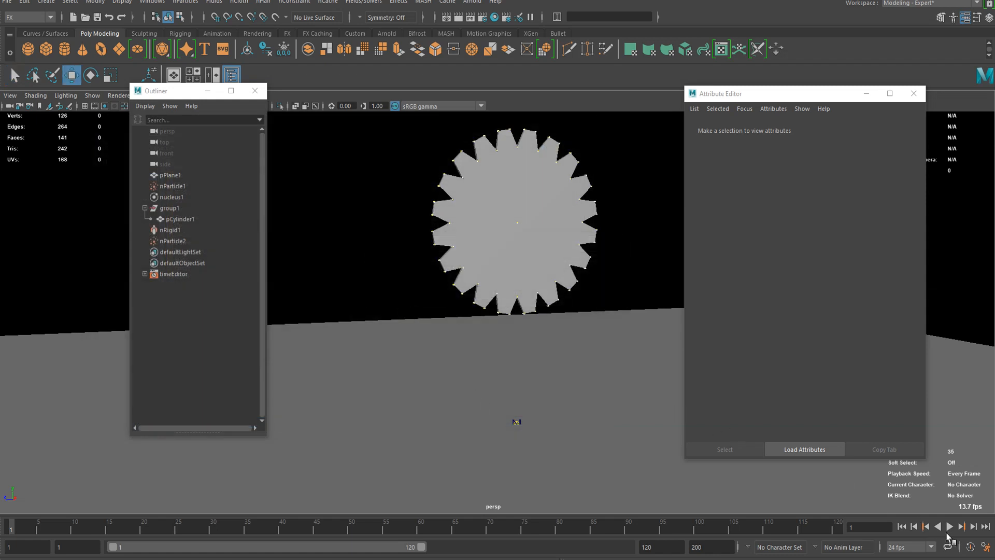
Play the simulation to frame 39, then select the emitted nParticle2 and set its Solver Display to Collision Thickness
{"action": "left_click", "coordinate": [950, 527]}
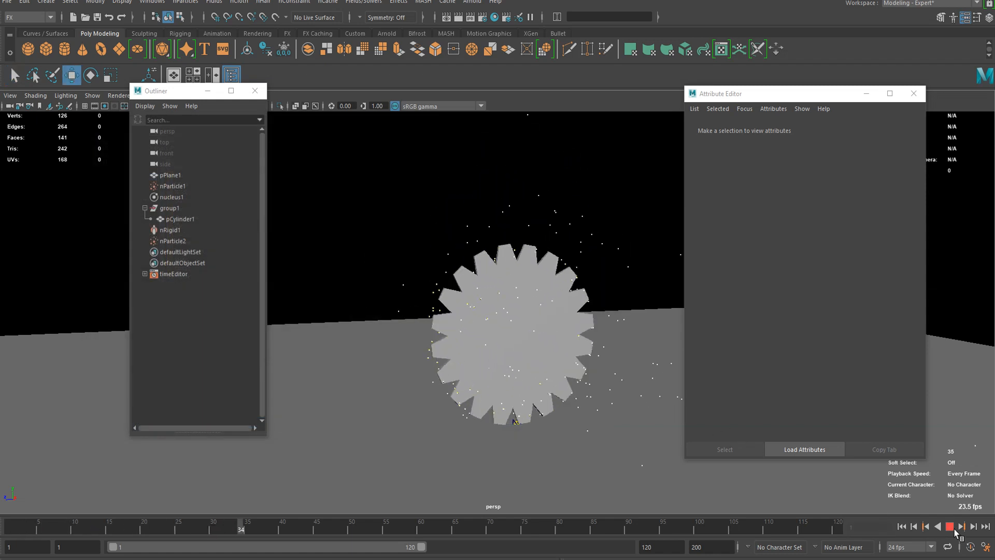
{"action": "left_click", "coordinate": [951, 527]}
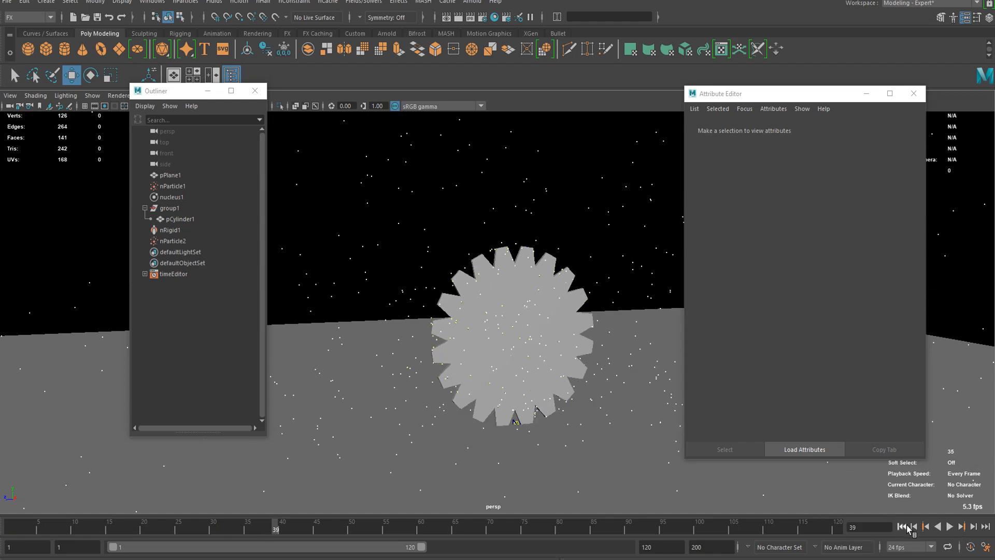
{"action": "left_click", "coordinate": [512, 221]}
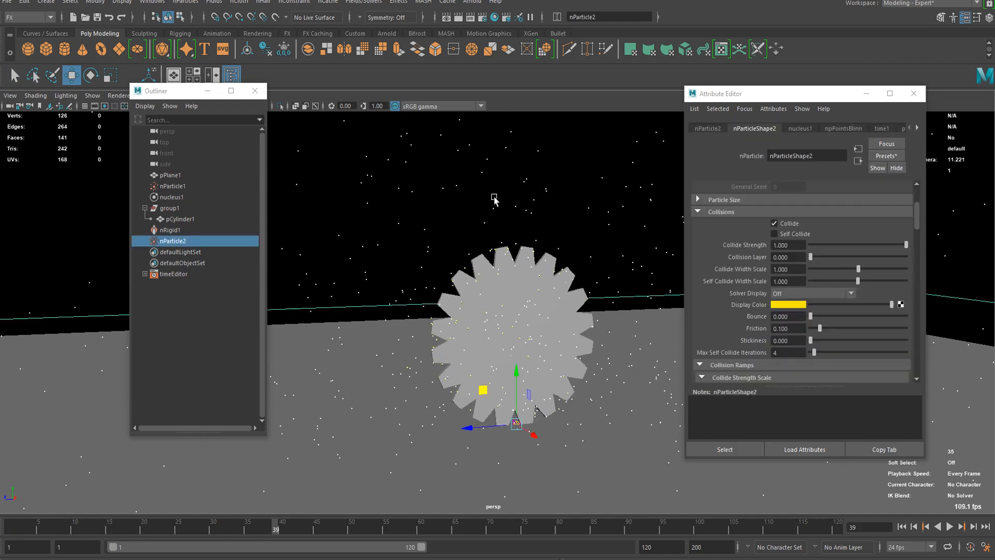
{"action": "left_click", "coordinate": [779, 294]}
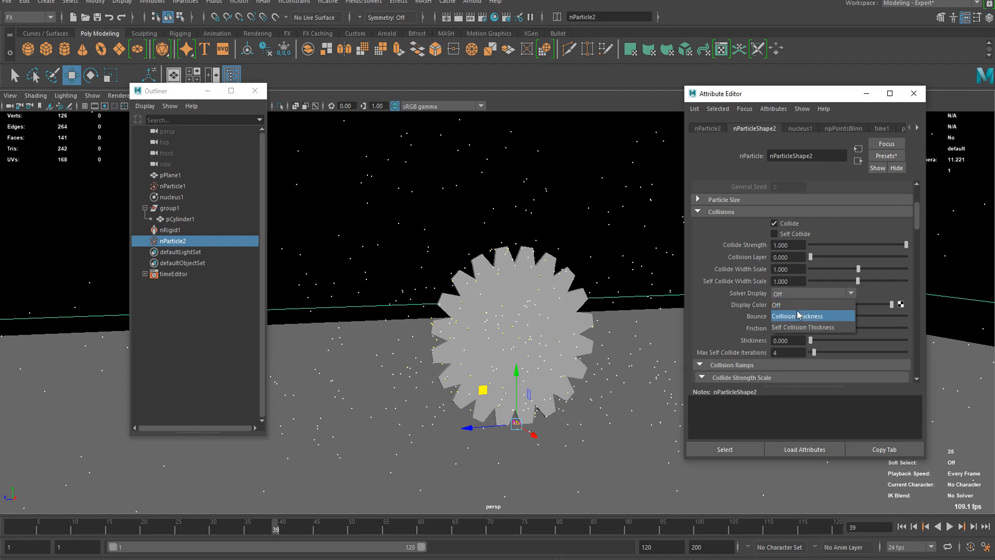
{"action": "left_click", "coordinate": [799, 317]}
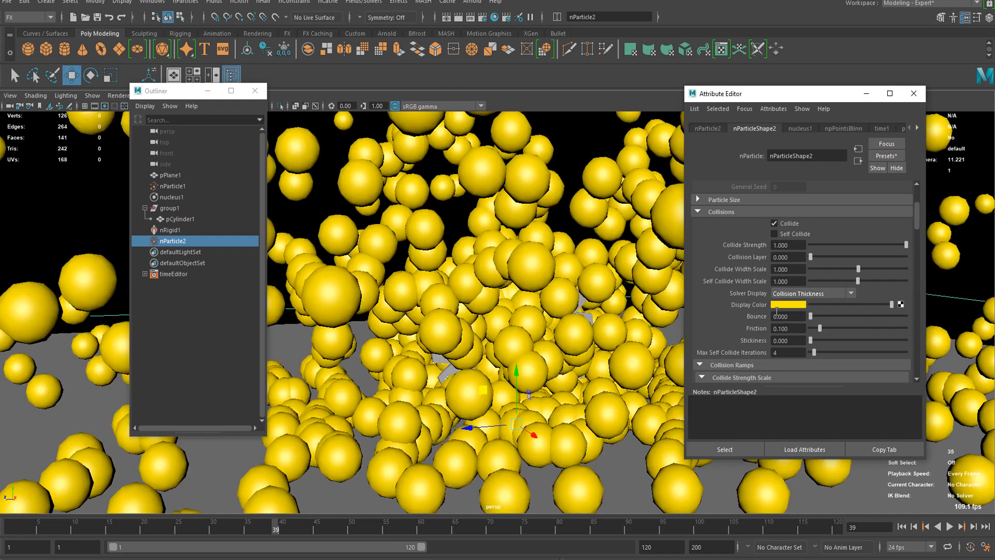
Reduce nParticleShape2's Collide Width Scale to 0.044
{"action": "scroll", "coordinate": [548, 348], "scroll_direction": "down", "scroll_amount": 4}
{"action": "left_click_drag", "start_coordinate": [548, 348], "coordinate": [570, 363], "text": "alt"}
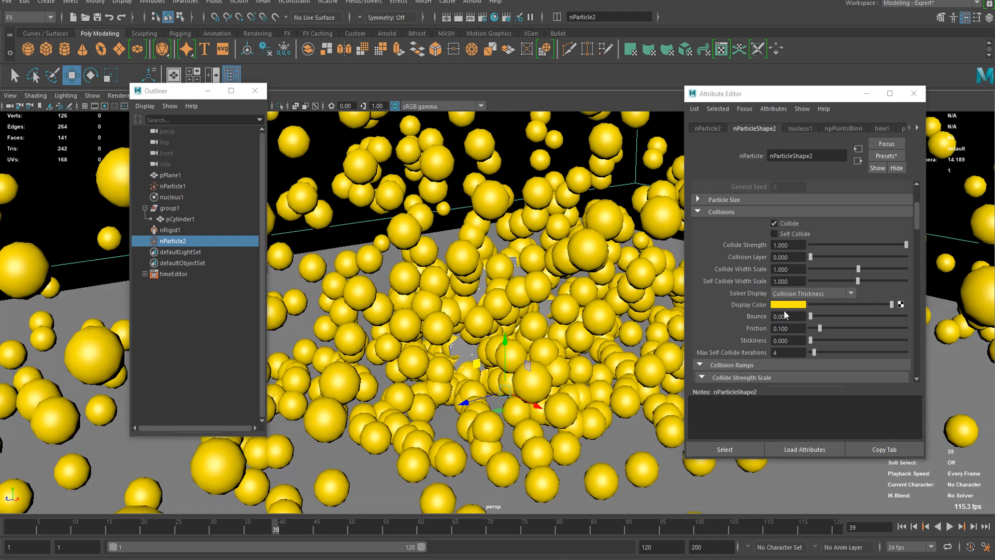
{"action": "scroll", "coordinate": [555, 297], "scroll_direction": "down", "scroll_amount": 4}
{"action": "left_click_drag", "start_coordinate": [519, 276], "coordinate": [487, 259], "text": "alt"}
{"action": "scroll", "coordinate": [487, 259], "scroll_direction": "up", "scroll_amount": 8}
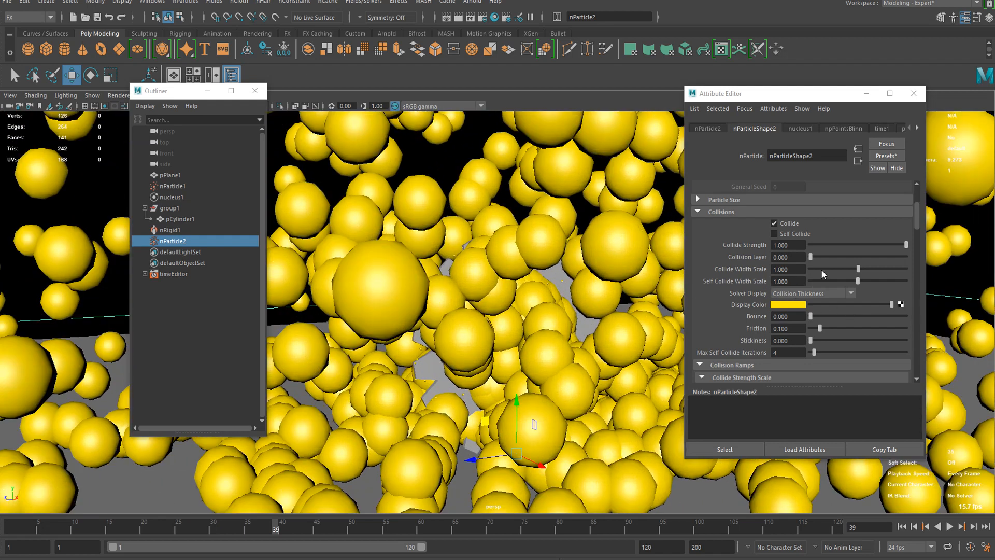
{"action": "left_click_drag", "start_coordinate": [820, 269], "coordinate": [811, 270]}
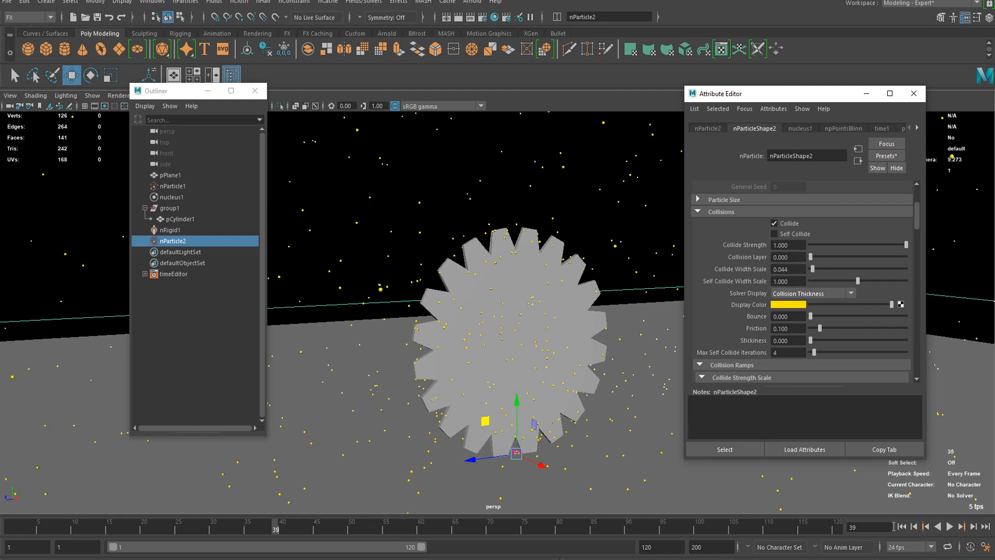
Replay the simulation from frame 1 and reduce nParticleShape2's Collide Width Scale to 0.022 while it runs
{"action": "left_click", "coordinate": [902, 527]}
{"action": "left_click", "coordinate": [949, 526]}
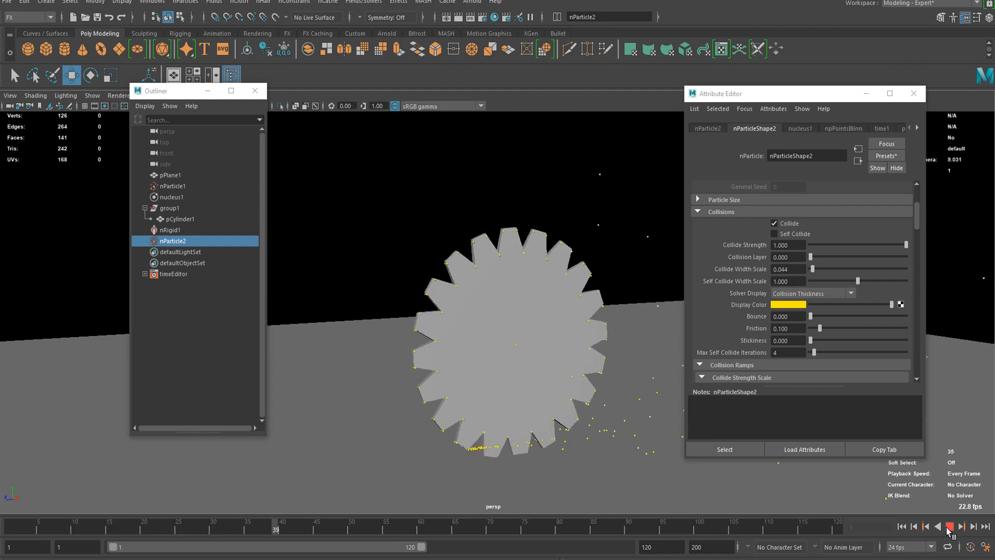
{"action": "scroll", "coordinate": [528, 366], "scroll_direction": "down", "scroll_amount": 3}
{"action": "left_click_drag", "start_coordinate": [528, 366], "coordinate": [496, 318], "text": "alt"}
{"action": "scroll", "coordinate": [524, 325], "scroll_direction": "up", "scroll_amount": 3}
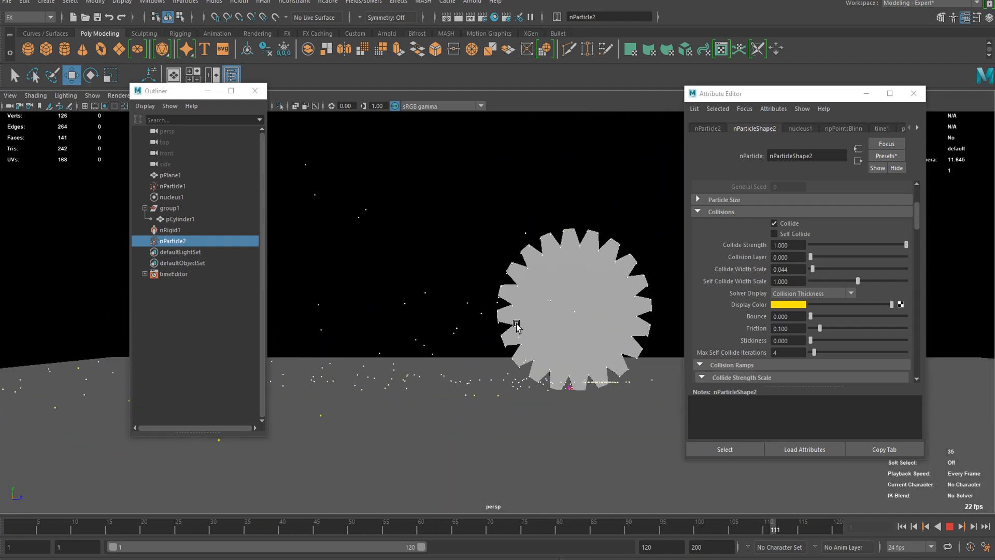
{"action": "scroll", "coordinate": [516, 326], "scroll_direction": "down", "scroll_amount": 6}
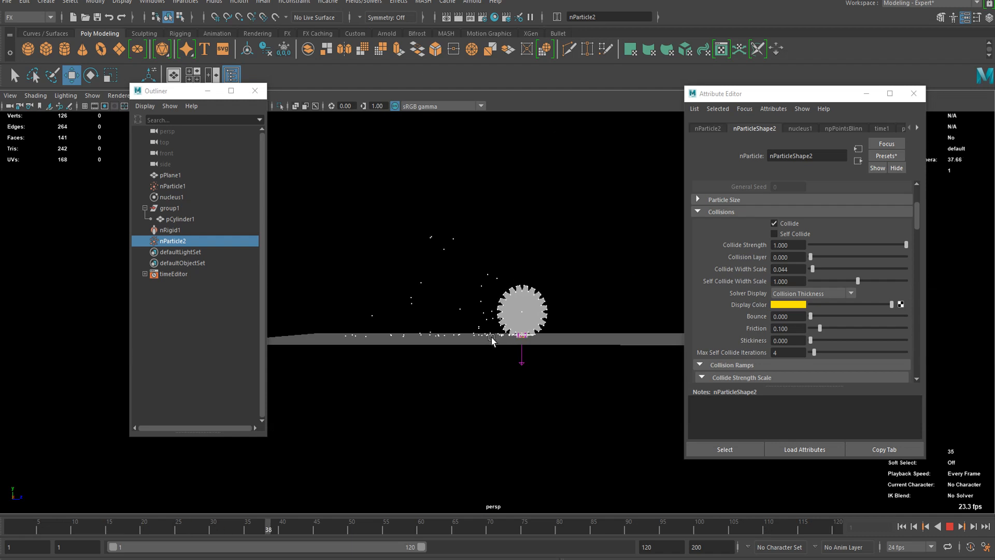
{"action": "scroll", "coordinate": [535, 335], "scroll_direction": "up", "scroll_amount": 6}
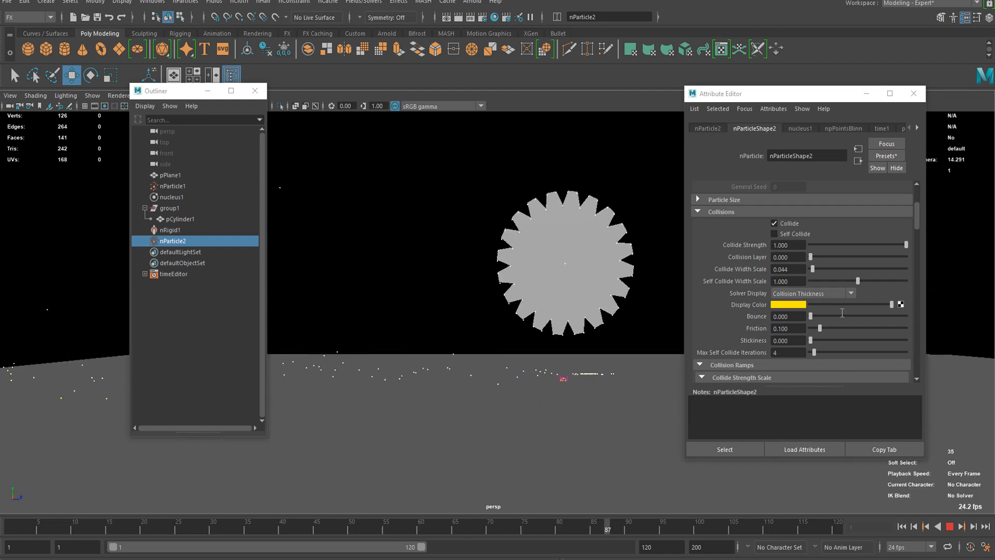
{"action": "left_click_drag", "start_coordinate": [811, 268], "coordinate": [811, 269]}
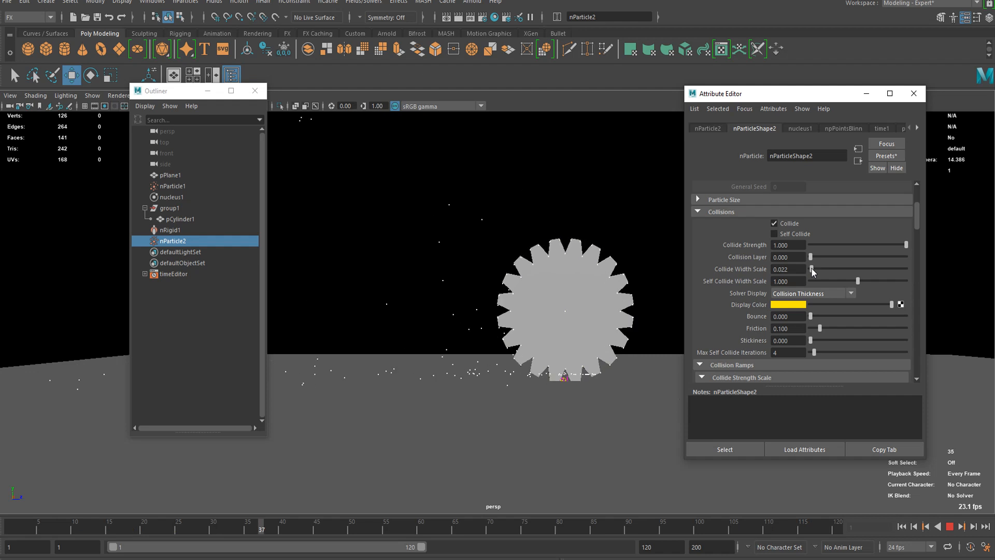
{"action": "left_click", "coordinate": [951, 527]}
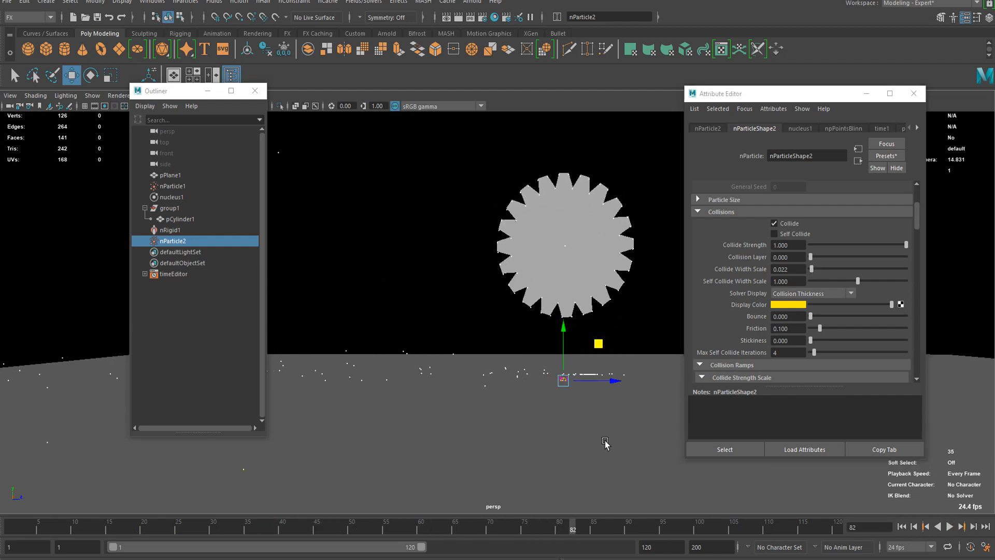
Select the ground plane and inspect the particles' contact with it around frame 52
{"action": "left_click", "coordinate": [605, 440]}
{"action": "scroll", "coordinate": [605, 425], "scroll_direction": "up", "scroll_amount": 5}
{"action": "scroll", "coordinate": [605, 425], "scroll_direction": "up", "scroll_amount": 4}
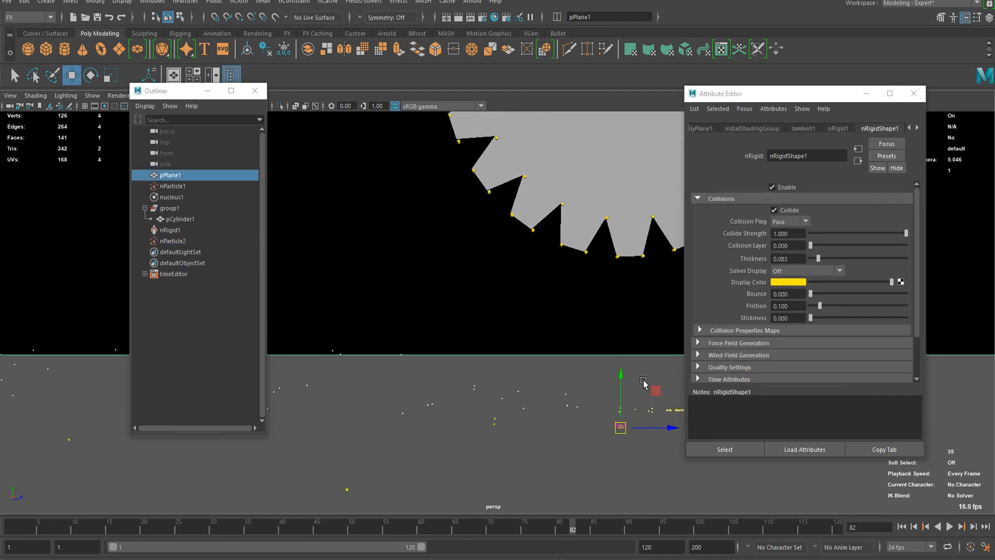
{"action": "left_click_drag", "start_coordinate": [297, 522], "coordinate": [365, 538]}
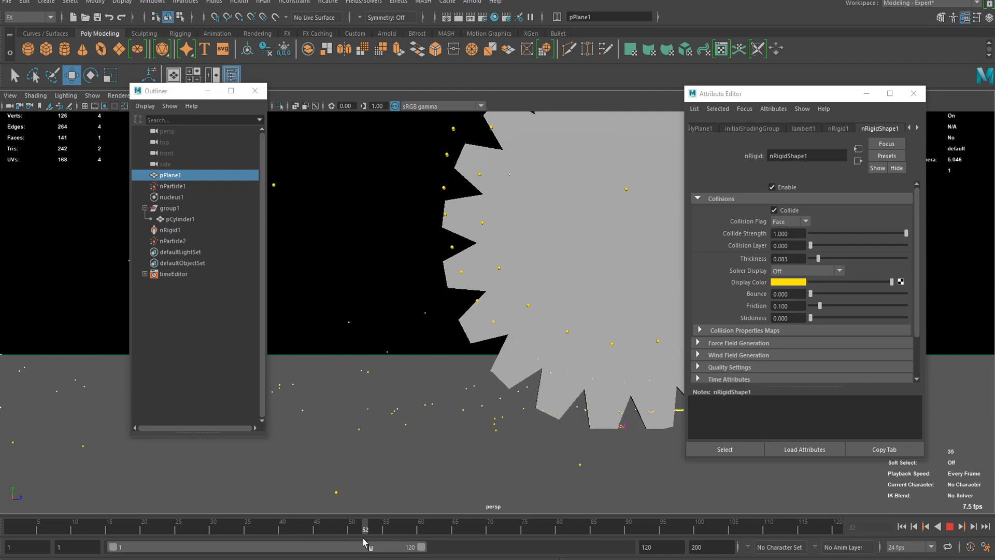
{"action": "scroll", "coordinate": [604, 407], "scroll_direction": "up", "scroll_amount": 3}
{"action": "scroll", "coordinate": [605, 408], "scroll_direction": "up", "scroll_amount": 1}
{"action": "left_click_drag", "start_coordinate": [574, 329], "coordinate": [576, 331]}
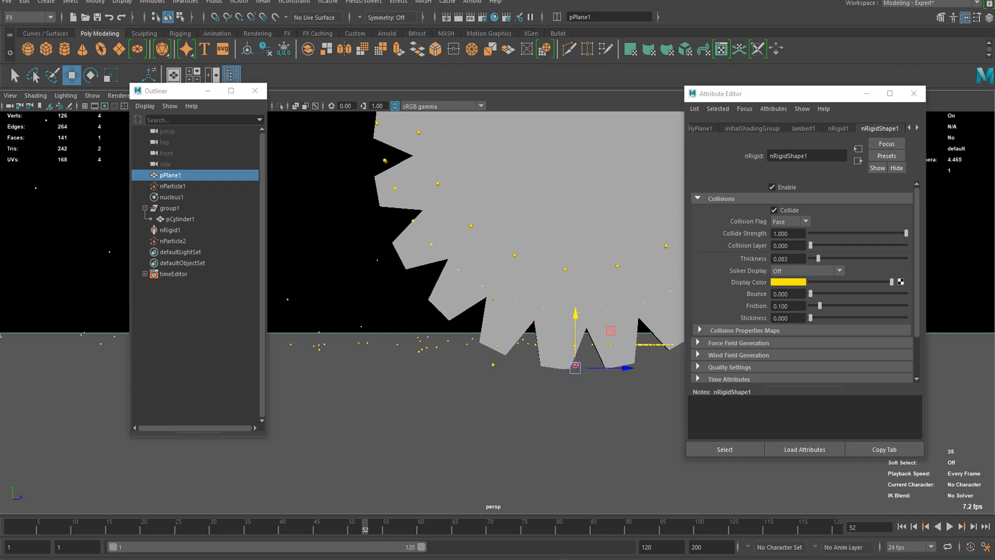
Replay the simulation from the start and set the ground's nRigidShape1 Solver Display to Collision Thickness
{"action": "left_click", "coordinate": [901, 526]}
{"action": "left_click", "coordinate": [949, 526]}
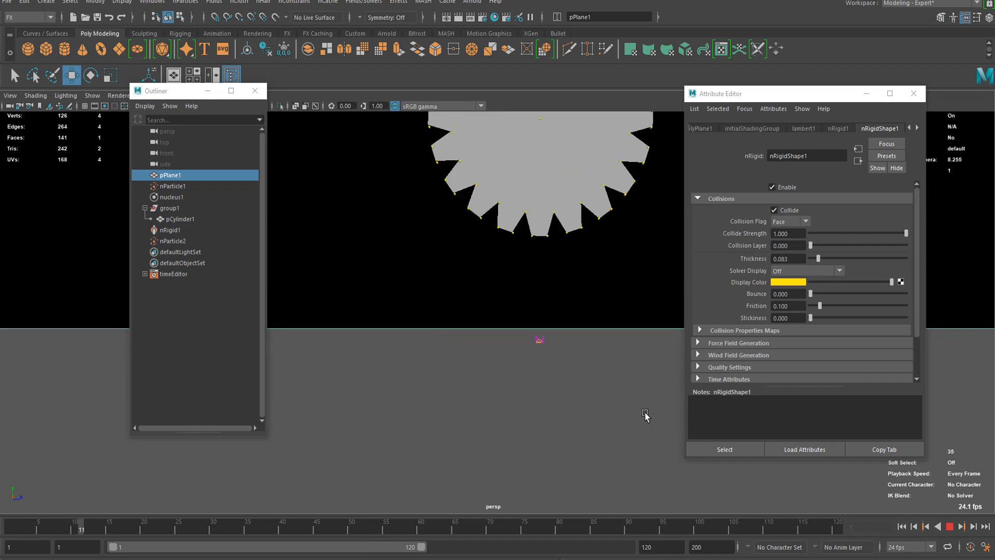
{"action": "scroll", "coordinate": [629, 412], "scroll_direction": "down", "scroll_amount": 5}
{"action": "left_click_drag", "start_coordinate": [520, 349], "coordinate": [440, 342], "text": "alt"}
{"action": "scroll", "coordinate": [440, 342], "scroll_direction": "down", "scroll_amount": 2}
{"action": "scroll", "coordinate": [462, 335], "scroll_direction": "up", "scroll_amount": 3}
{"action": "left_click", "coordinate": [793, 270]}
{"action": "left_click", "coordinate": [795, 282]}
{"action": "scroll", "coordinate": [442, 354], "scroll_direction": "up", "scroll_amount": 4}
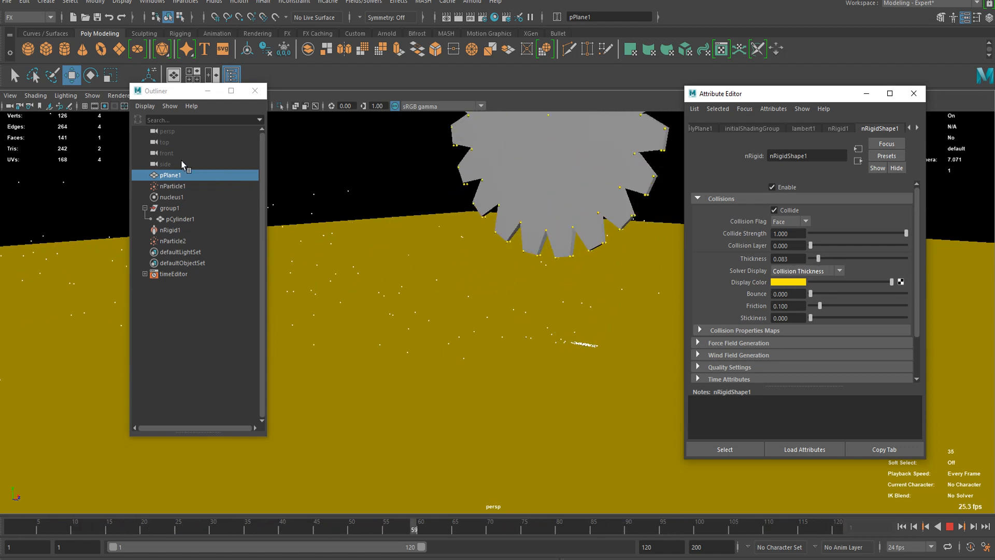
Lower nRigidShape1's collision Thickness to 0 and check the sparks against the ground plane
{"action": "left_click_drag", "start_coordinate": [818, 258], "coordinate": [799, 254]}
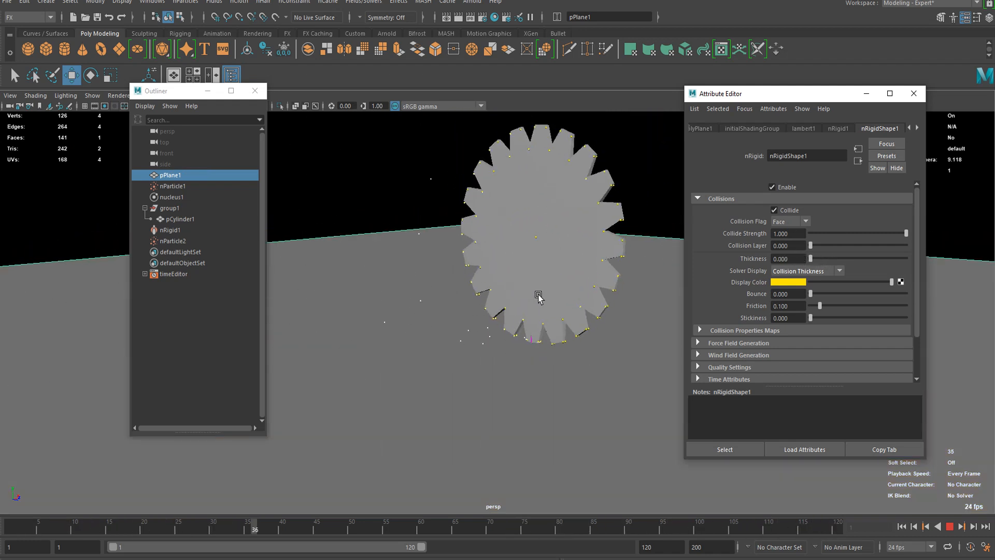
{"action": "scroll", "coordinate": [539, 295], "scroll_direction": "down", "scroll_amount": 6}
{"action": "left_click_drag", "start_coordinate": [527, 295], "coordinate": [480, 305], "text": "alt"}
{"action": "scroll", "coordinate": [482, 305], "scroll_direction": "up", "scroll_amount": 3}
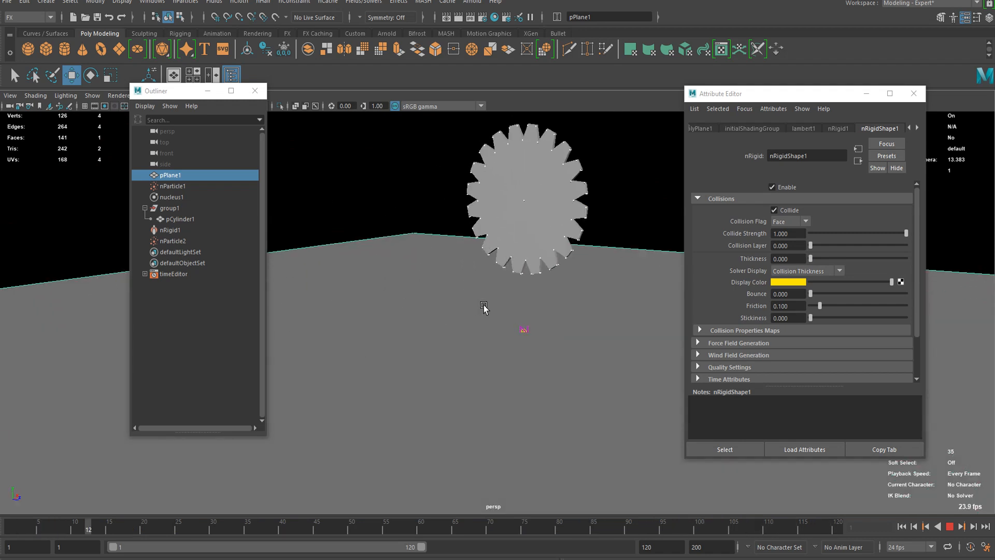
Set nRigidShape1's Solver Display to Off and stop playback at frame 68
{"action": "left_click", "coordinate": [802, 270]}
{"action": "left_click", "coordinate": [799, 282]}
{"action": "scroll", "coordinate": [420, 334], "scroll_direction": "up", "scroll_amount": 3}
{"action": "left_click_drag", "start_coordinate": [461, 344], "coordinate": [429, 303], "text": "alt"}
{"action": "scroll", "coordinate": [409, 334], "scroll_direction": "down", "scroll_amount": 3}
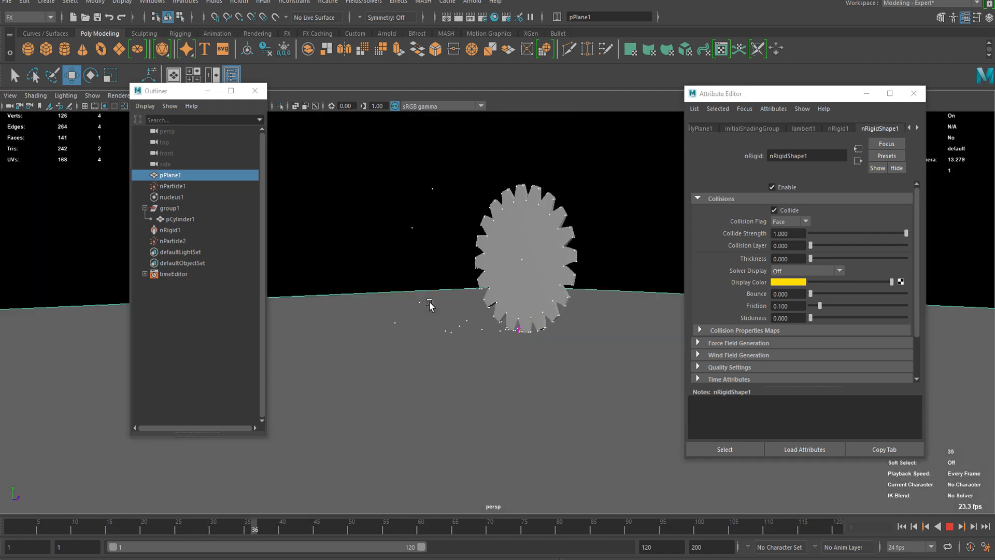
{"action": "key", "text": "Escape"}
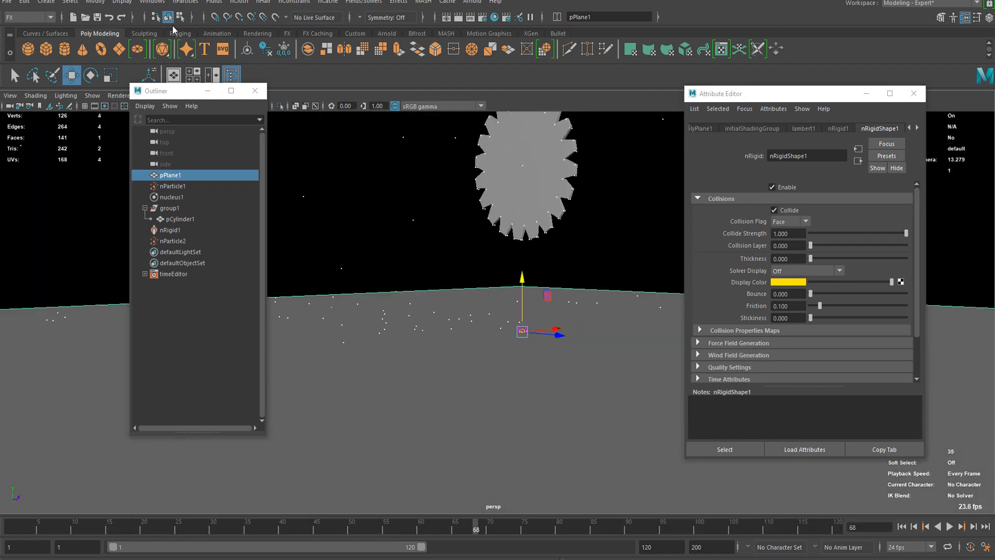
Open nParticle1's collision event event0 for editing in the Particle Collision Event Editor
{"action": "left_click", "coordinate": [173, 186]}
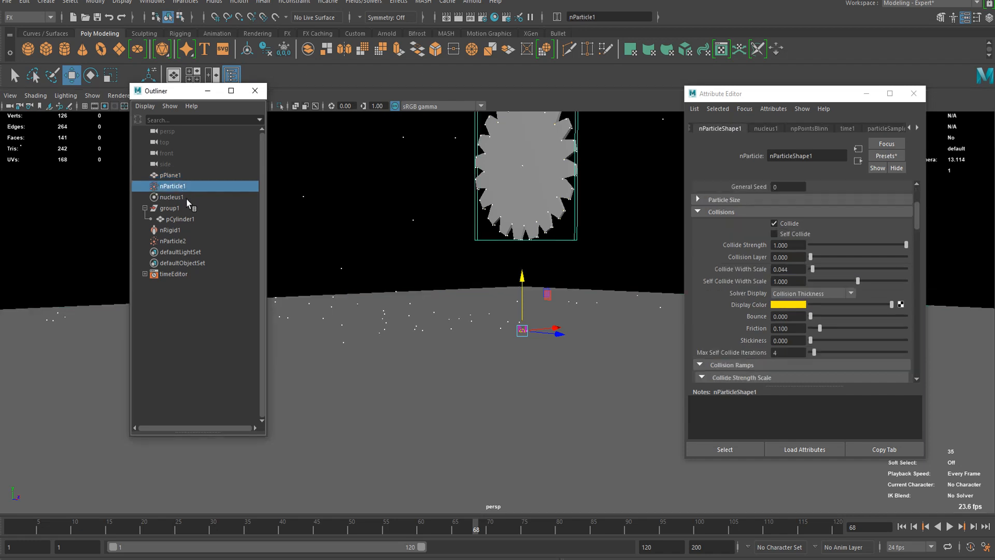
{"action": "left_click", "coordinate": [187, 2]}
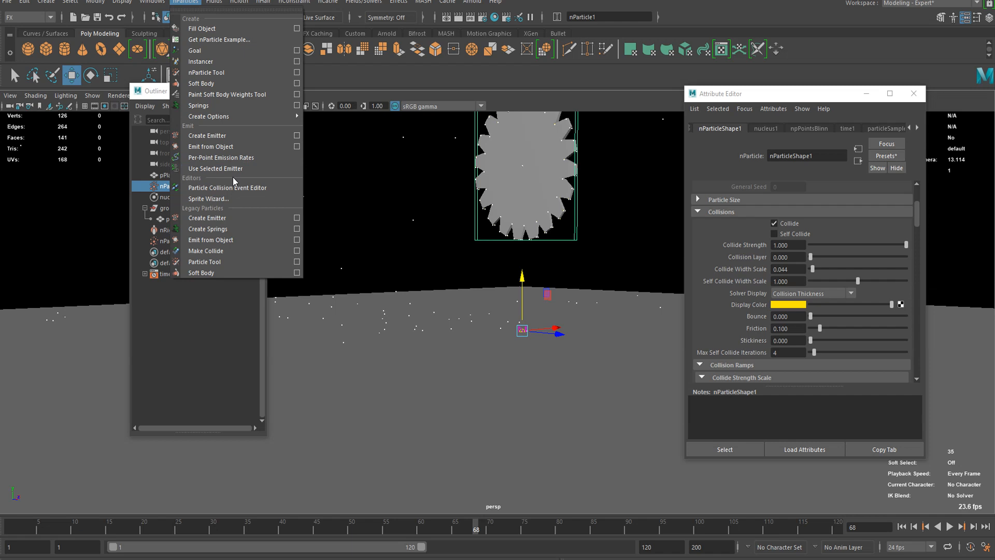
{"action": "left_click", "coordinate": [238, 198]}
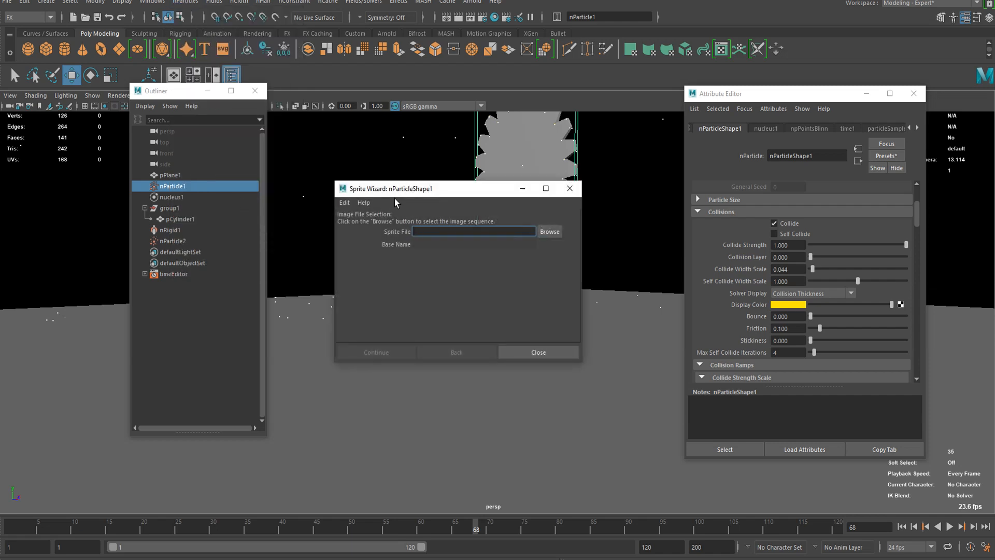
{"action": "left_click", "coordinate": [568, 189]}
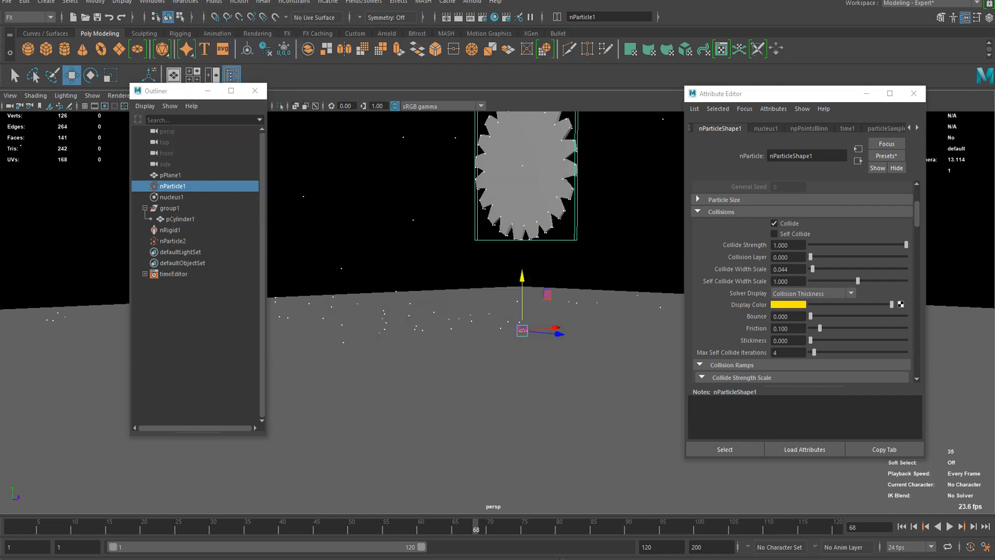
{"action": "left_click", "coordinate": [192, 5]}
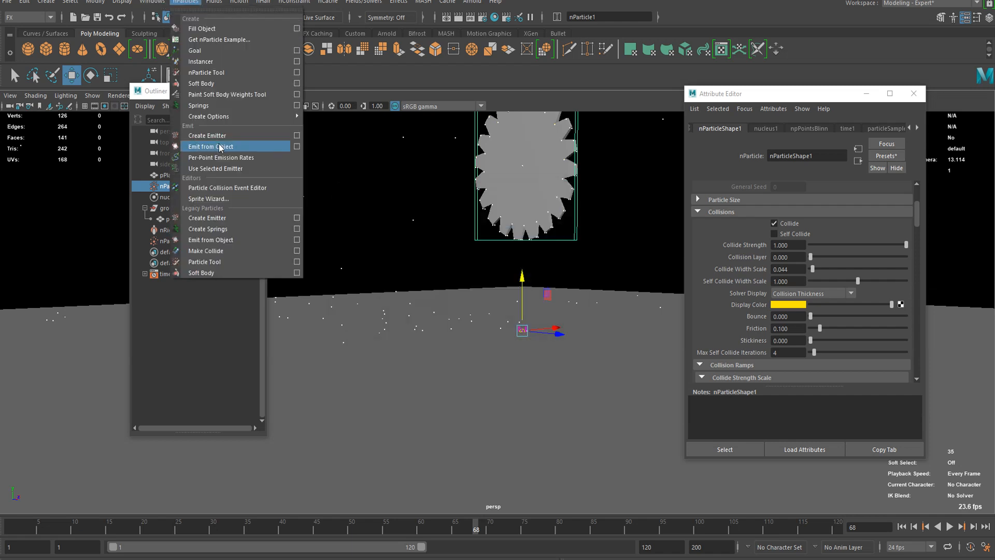
{"action": "left_click", "coordinate": [225, 187]}
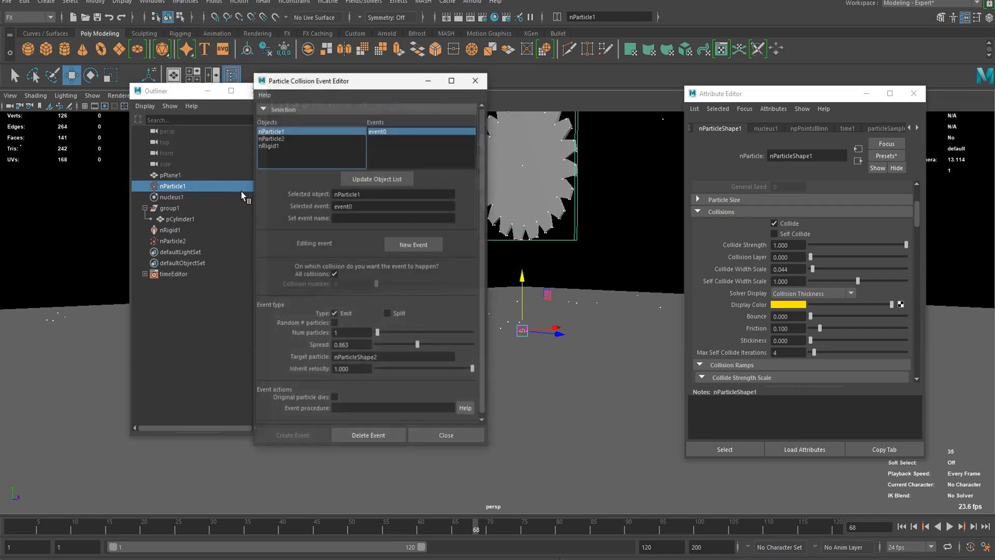
{"action": "left_click", "coordinate": [395, 129]}
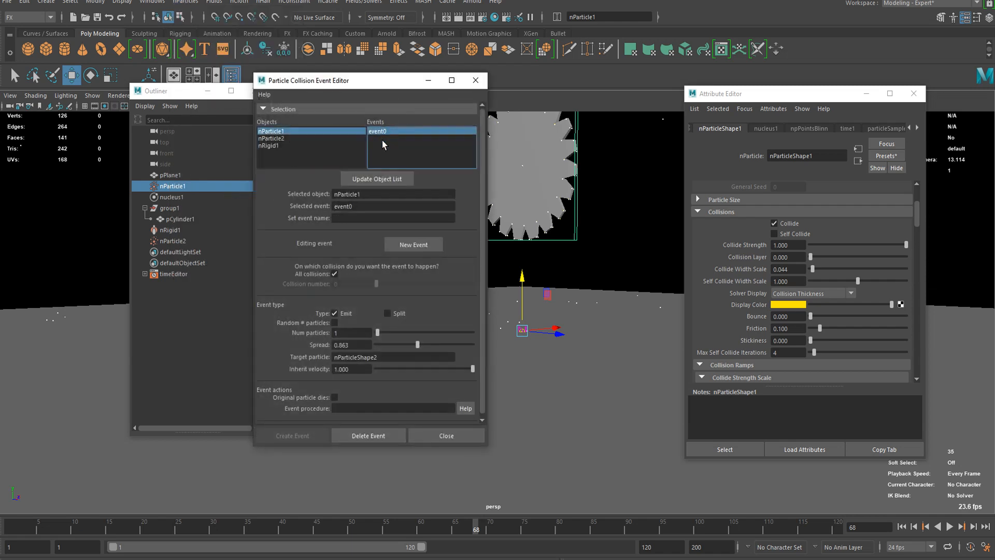
Lower event0's Inherit velocity to 0.230 and replay the simulation from the start
{"action": "scroll", "coordinate": [392, 290], "scroll_direction": "down", "scroll_amount": 1}
{"action": "left_click_drag", "start_coordinate": [396, 365], "coordinate": [390, 368]}
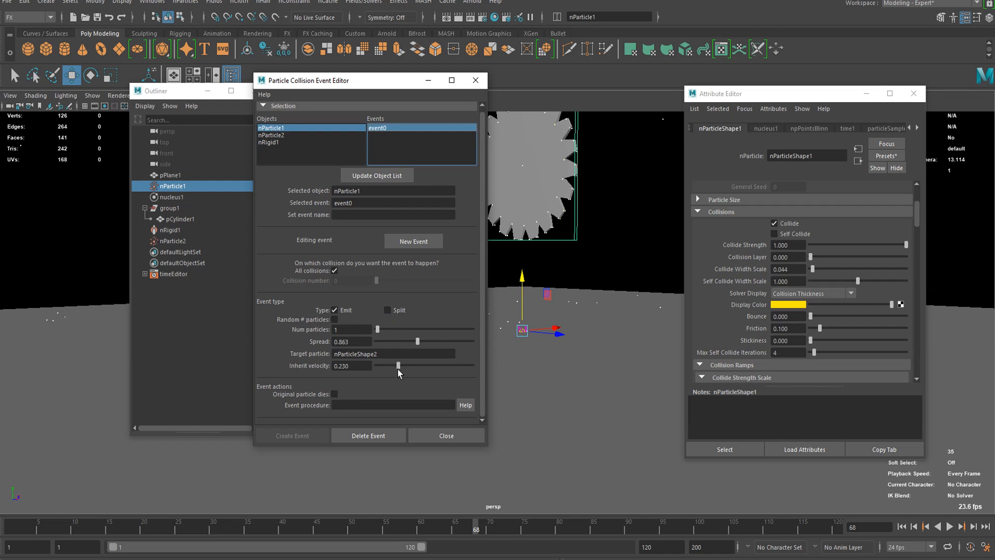
{"action": "left_click_drag", "start_coordinate": [396, 84], "coordinate": [290, 90]}
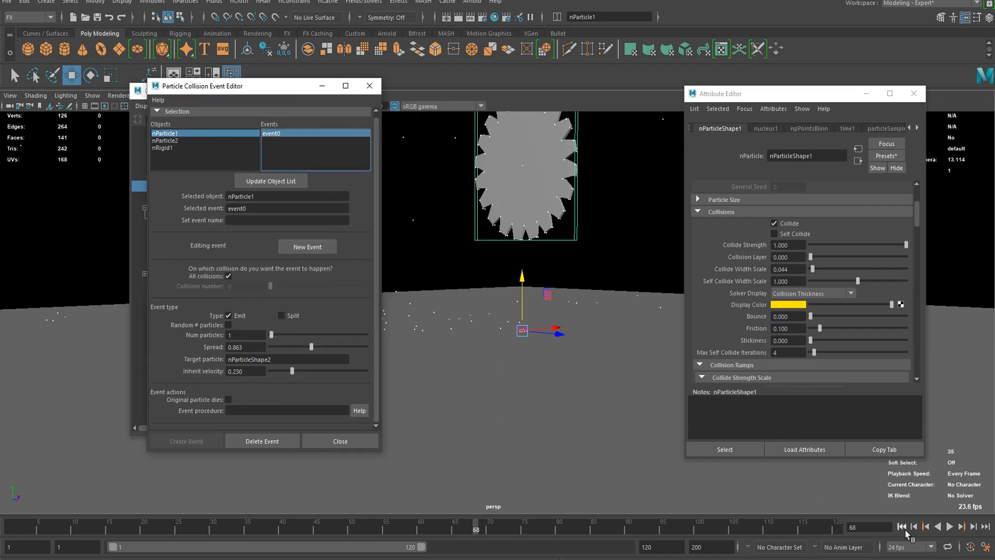
{"action": "left_click", "coordinate": [902, 526]}
{"action": "left_click", "coordinate": [950, 526]}
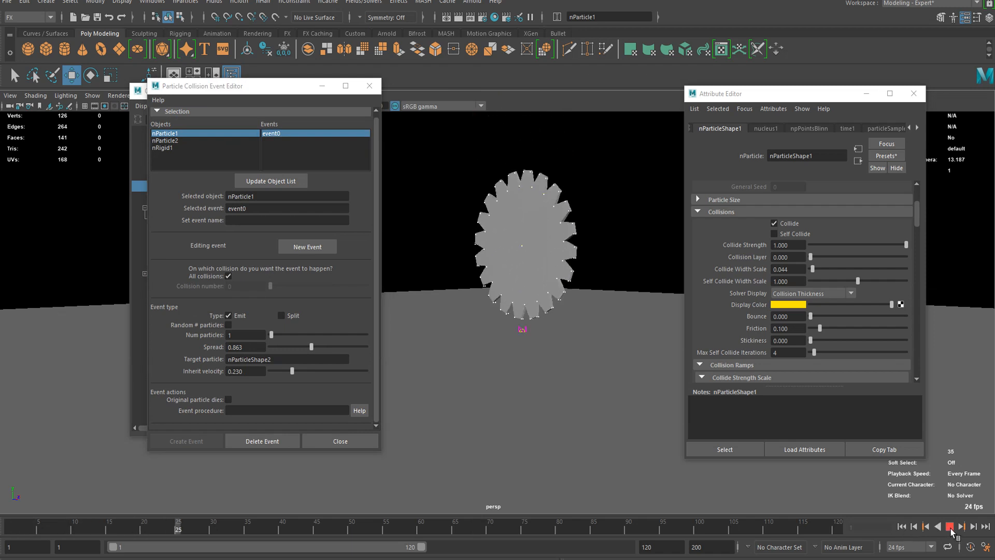
{"action": "left_click", "coordinate": [949, 526]}
Set event0's Inherit velocity to 0.459 and replay the simulation from the start, stopping at frame 68
{"action": "left_click_drag", "start_coordinate": [288, 375], "coordinate": [314, 373]}
{"action": "left_click", "coordinate": [902, 526]}
{"action": "left_click", "coordinate": [949, 527]}
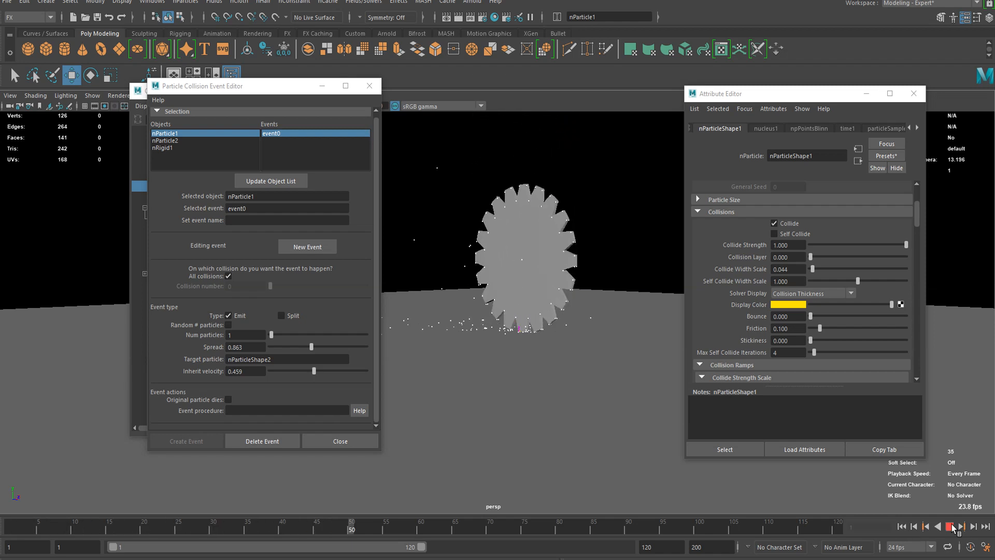
{"action": "left_click", "coordinate": [951, 527]}
Select the nParticle1 points on the saw blade's teeth and set nParticleShape1's Solver Display to Off
{"action": "left_click_drag", "start_coordinate": [467, 301], "coordinate": [490, 254], "text": "alt"}
{"action": "scroll", "coordinate": [490, 253], "scroll_direction": "up", "scroll_amount": 3}
{"action": "middle_click_drag", "start_coordinate": [490, 254], "coordinate": [540, 266], "text": "alt"}
{"action": "scroll", "coordinate": [537, 255], "scroll_direction": "up", "scroll_amount": 3}
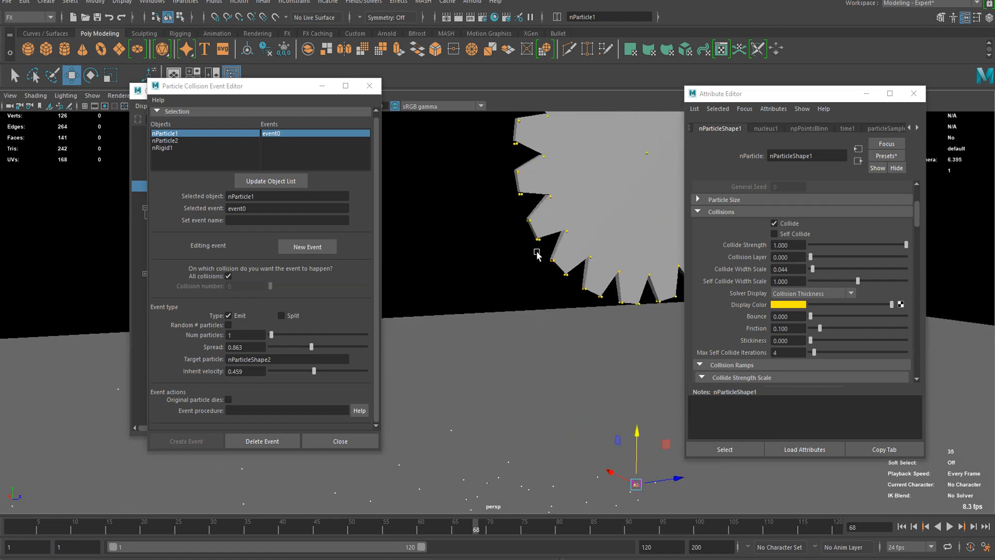
{"action": "left_click", "coordinate": [540, 242]}
{"action": "left_click", "coordinate": [789, 294]}
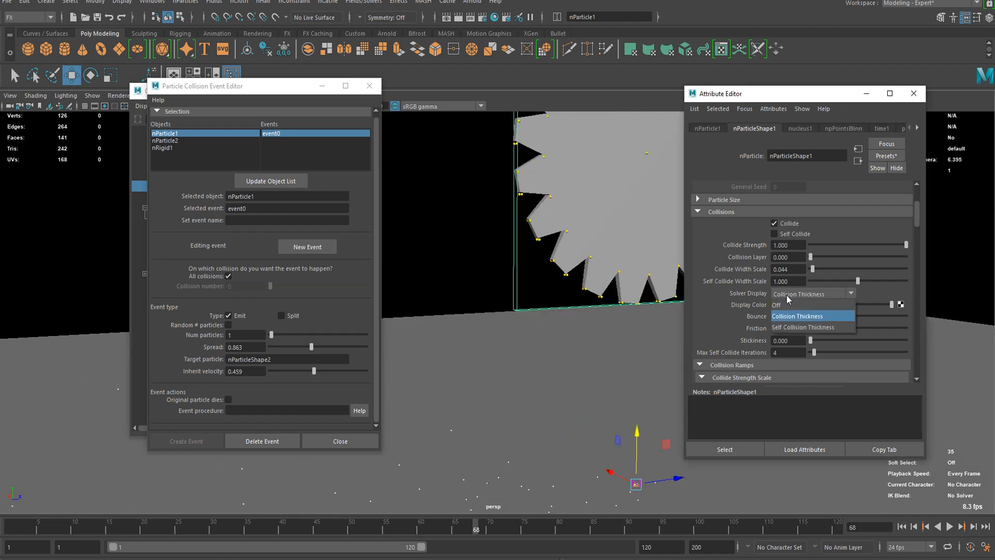
{"action": "left_click", "coordinate": [801, 305]}
Hide the particles on the blade by setting nParticleShape1's shading Opacity to 0
{"action": "scroll", "coordinate": [822, 308], "scroll_direction": "down", "scroll_amount": 4}
{"action": "scroll", "coordinate": [822, 307], "scroll_direction": "down", "scroll_amount": 10}
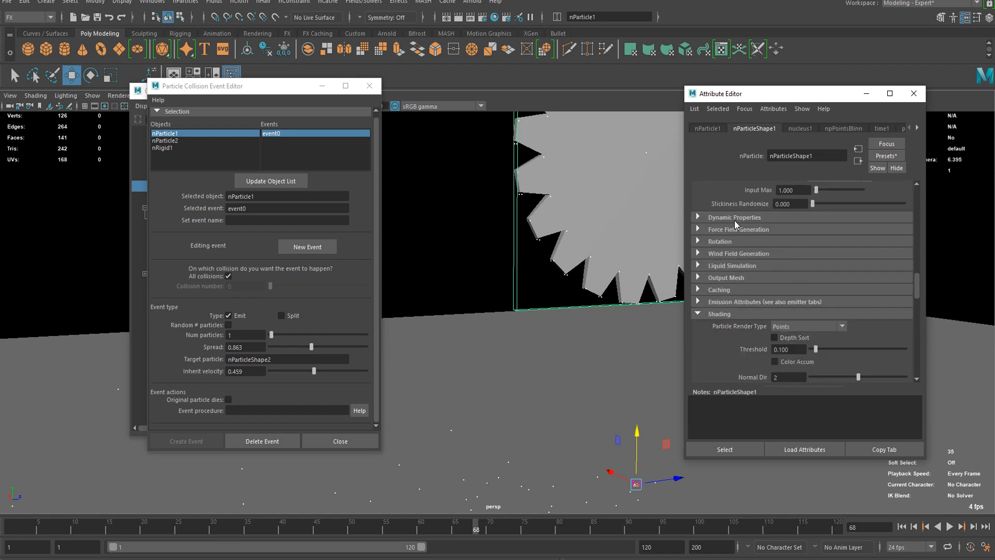
{"action": "scroll", "coordinate": [750, 262], "scroll_direction": "down", "scroll_amount": 4}
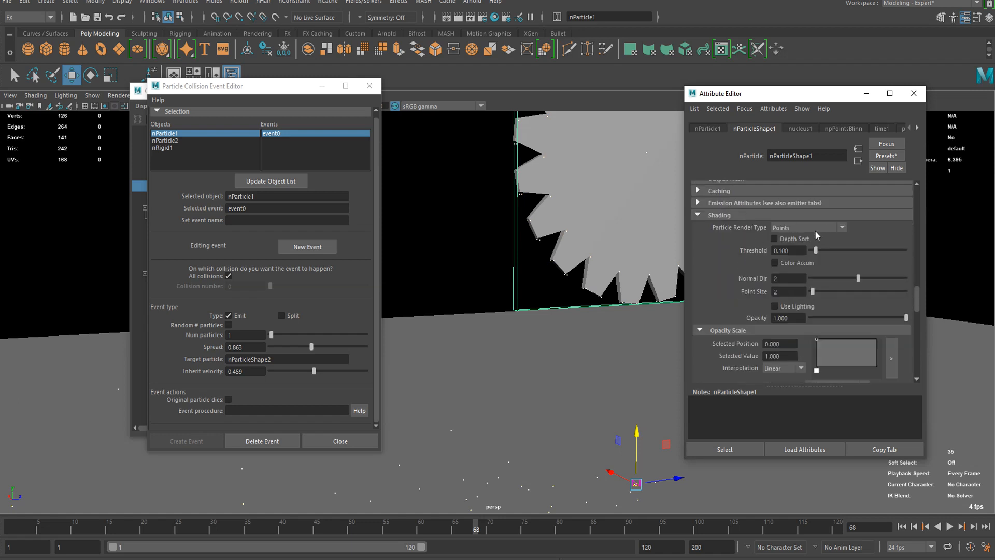
{"action": "scroll", "coordinate": [806, 230], "scroll_direction": "down", "scroll_amount": 3}
{"action": "left_click_drag", "start_coordinate": [834, 246], "coordinate": [804, 250]}
{"action": "scroll", "coordinate": [556, 227], "scroll_direction": "up", "scroll_amount": 2}
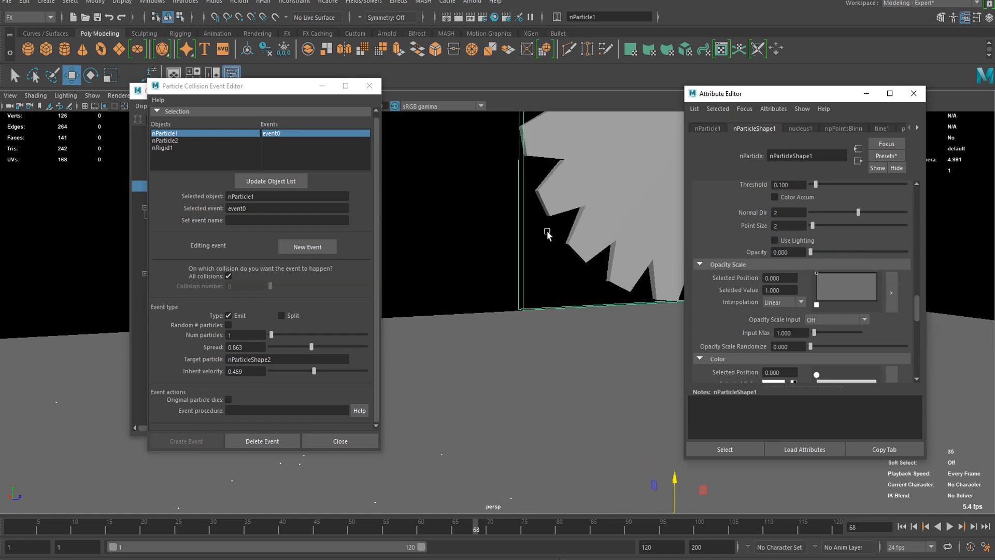
Select the emitted nParticle2 sparks on the ground and set their Particle Render Type to MultiStreak
{"action": "scroll", "coordinate": [528, 197], "scroll_direction": "down", "scroll_amount": 5}
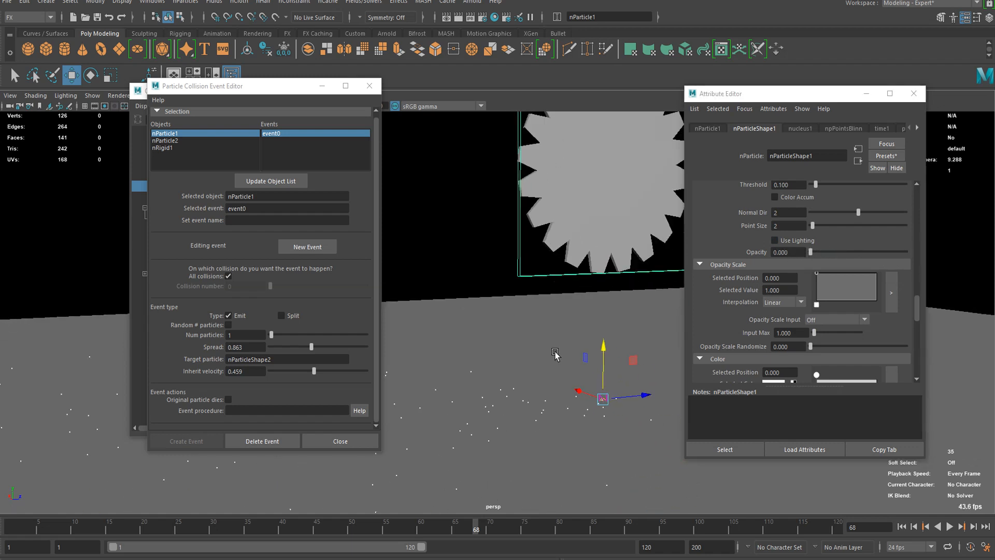
{"action": "scroll", "coordinate": [500, 399], "scroll_direction": "up", "scroll_amount": 2}
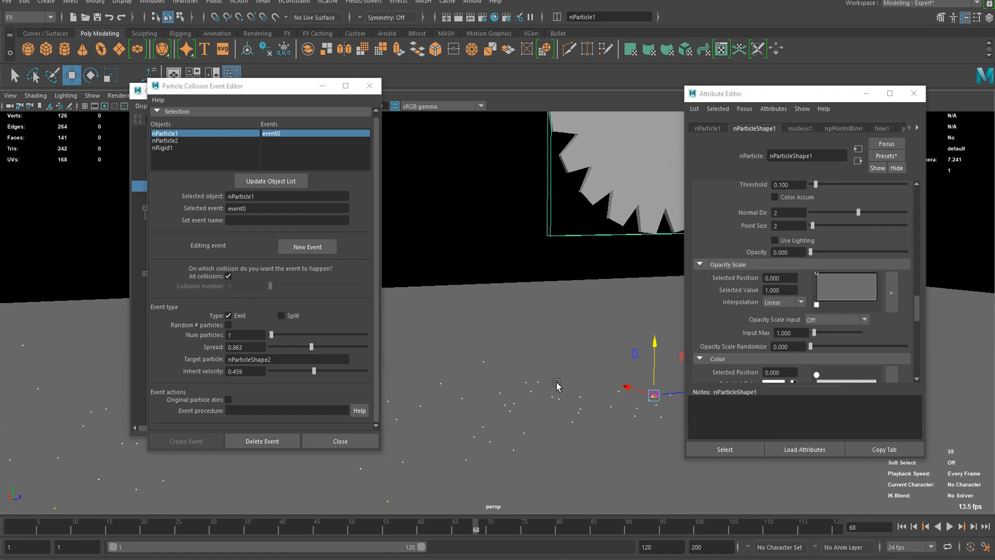
{"action": "left_click", "coordinate": [513, 409]}
{"action": "scroll", "coordinate": [516, 407], "scroll_direction": "up", "scroll_amount": 2}
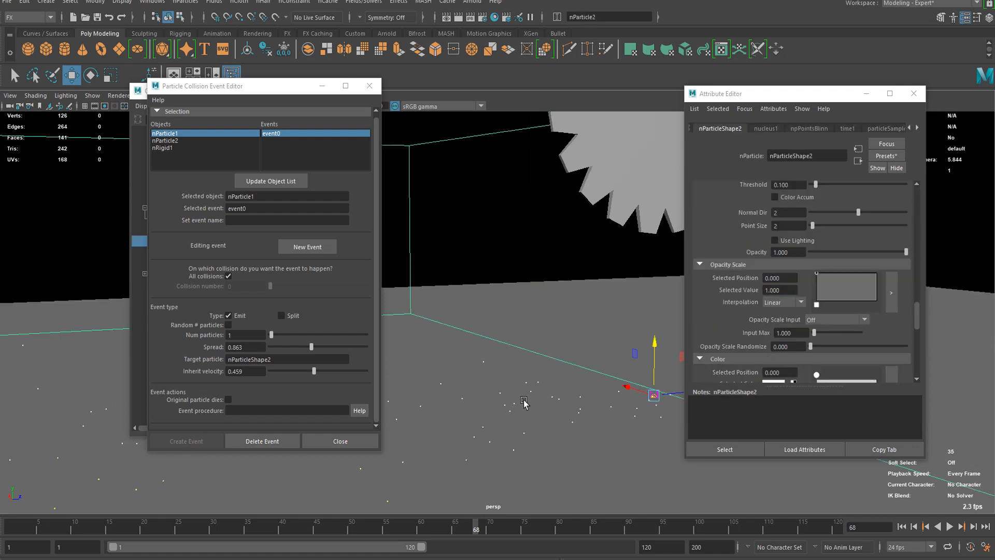
{"action": "mouse_move", "coordinate": [536, 383]}
{"action": "left_mouse_down", "text": "alt"}
{"action": "mouse_move", "coordinate": [592, 352]}
{"action": "mouse_move", "coordinate": [540, 371]}
{"action": "left_mouse_up", "text": "alt"}
{"action": "scroll", "coordinate": [539, 373], "scroll_direction": "up", "scroll_amount": 2}
{"action": "scroll", "coordinate": [844, 320], "scroll_direction": "up", "scroll_amount": 4}
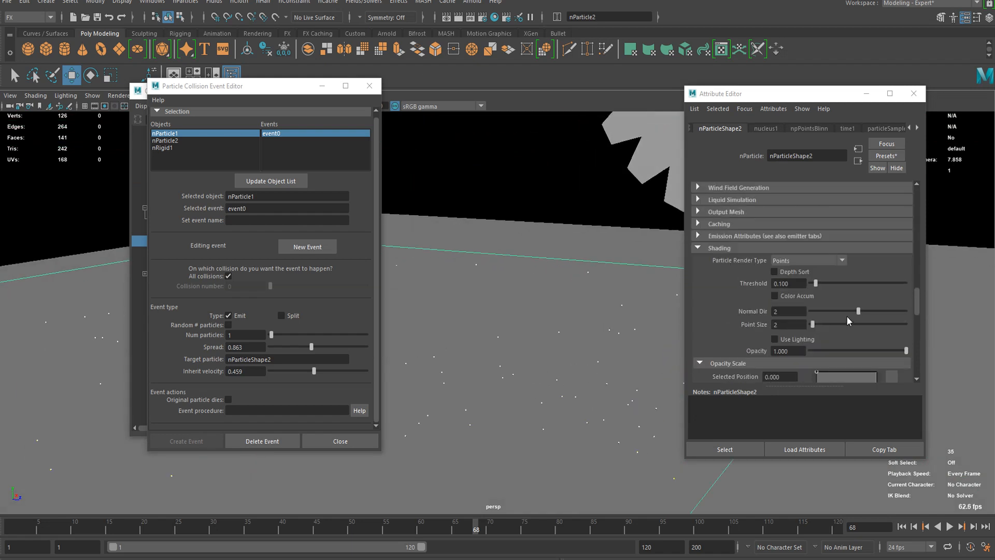
{"action": "left_click", "coordinate": [775, 260]}
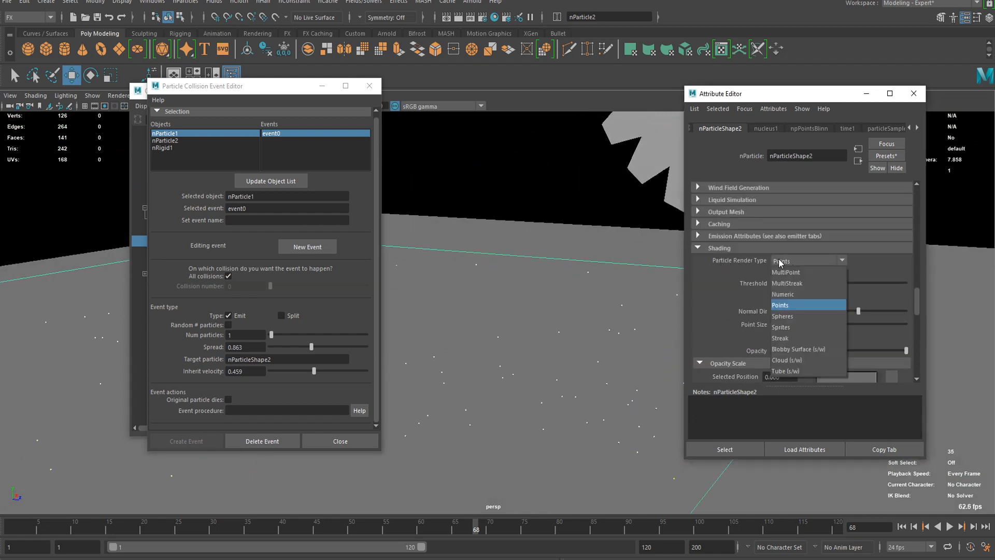
{"action": "left_click", "coordinate": [802, 284]}
Replay the simulation from the start twice to examine the streaked sparks, stopping at frame 49
{"action": "scroll", "coordinate": [542, 329], "scroll_direction": "down", "scroll_amount": 5}
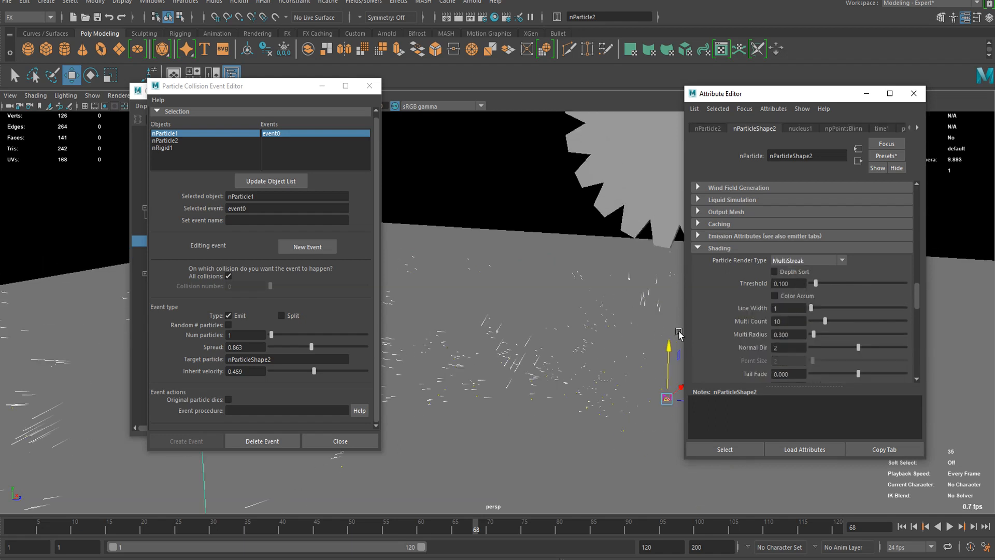
{"action": "left_click_drag", "start_coordinate": [567, 322], "coordinate": [544, 313], "text": "alt"}
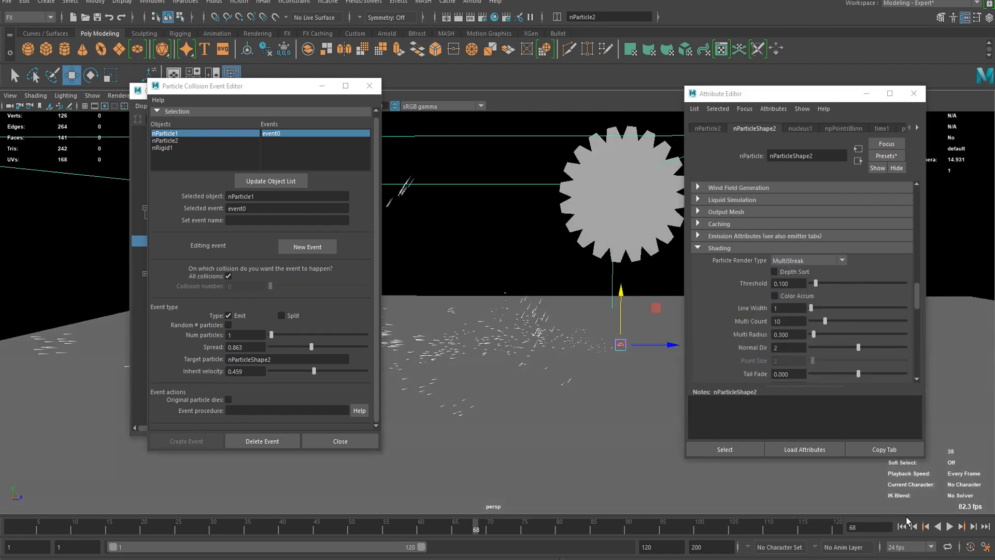
{"action": "left_click", "coordinate": [903, 522]}
{"action": "left_click", "coordinate": [951, 527]}
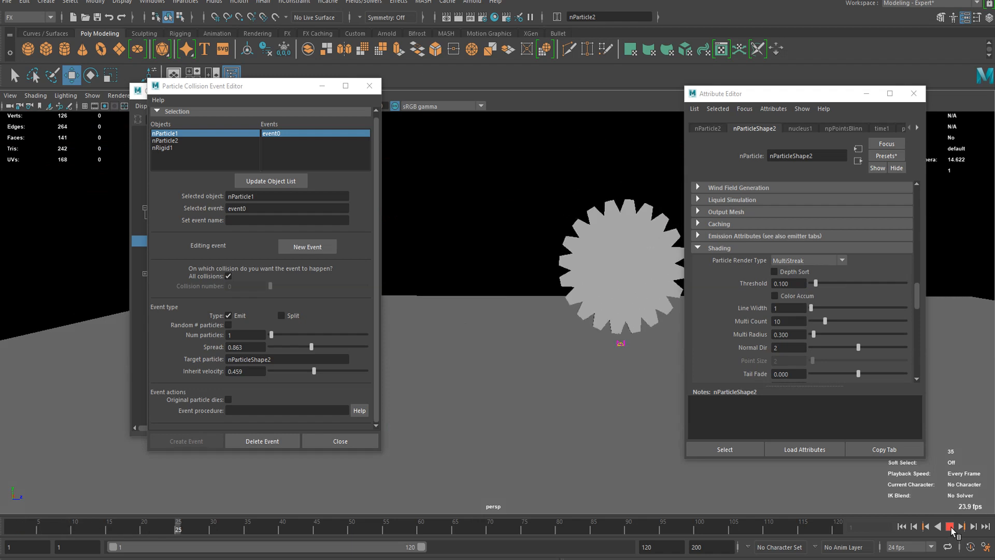
{"action": "left_click", "coordinate": [950, 527]}
{"action": "scroll", "coordinate": [838, 328], "scroll_direction": "down", "scroll_amount": 2}
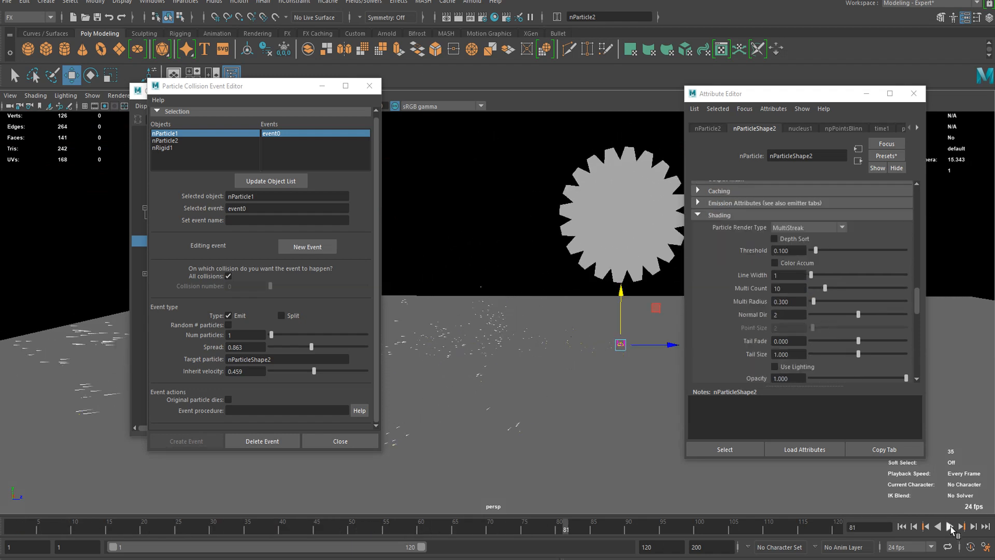
{"action": "left_click", "coordinate": [900, 527]}
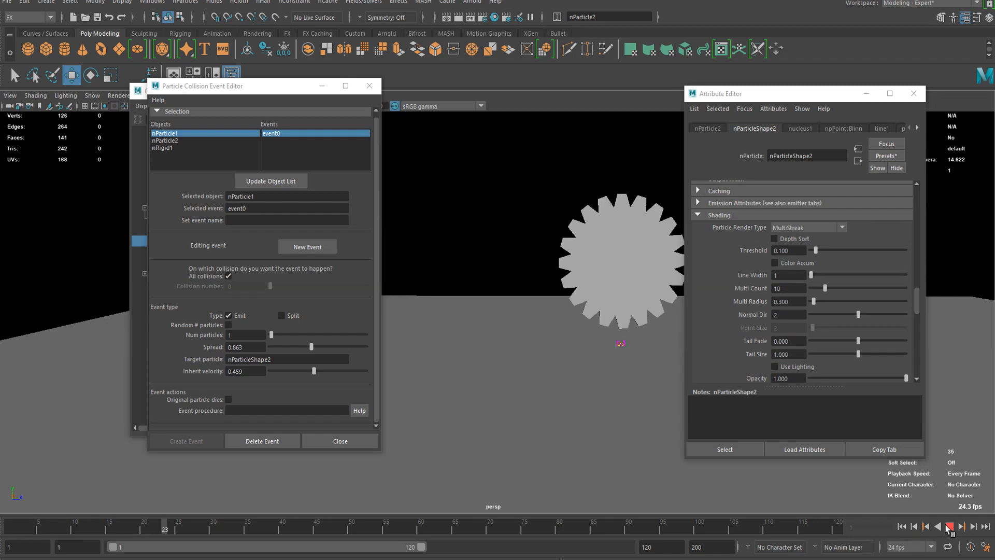
{"action": "left_click", "coordinate": [949, 528]}
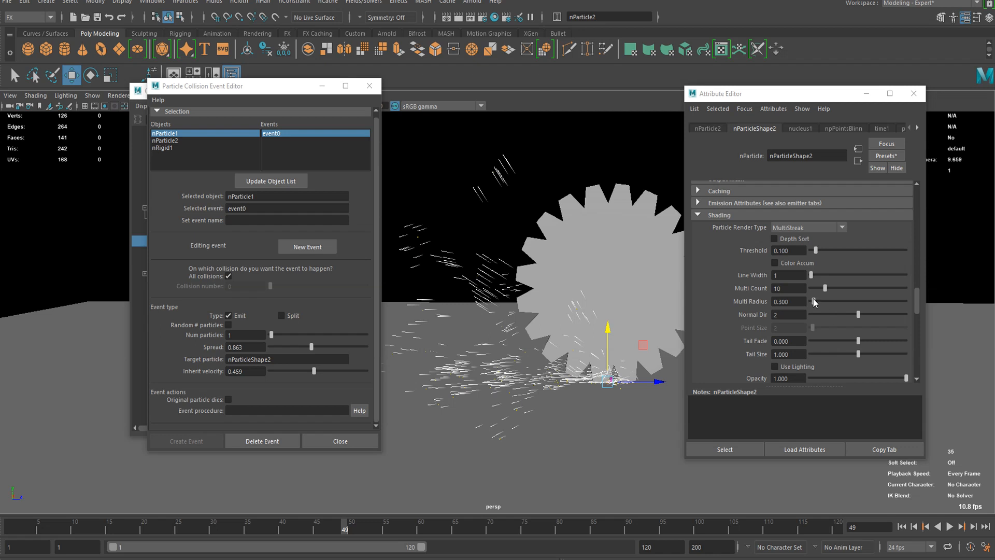
Reduce nParticleShape2's Multi Count for sparser streaks and set its Tail Size to 0.747
{"action": "left_click_drag", "start_coordinate": [825, 288], "coordinate": [815, 288]}
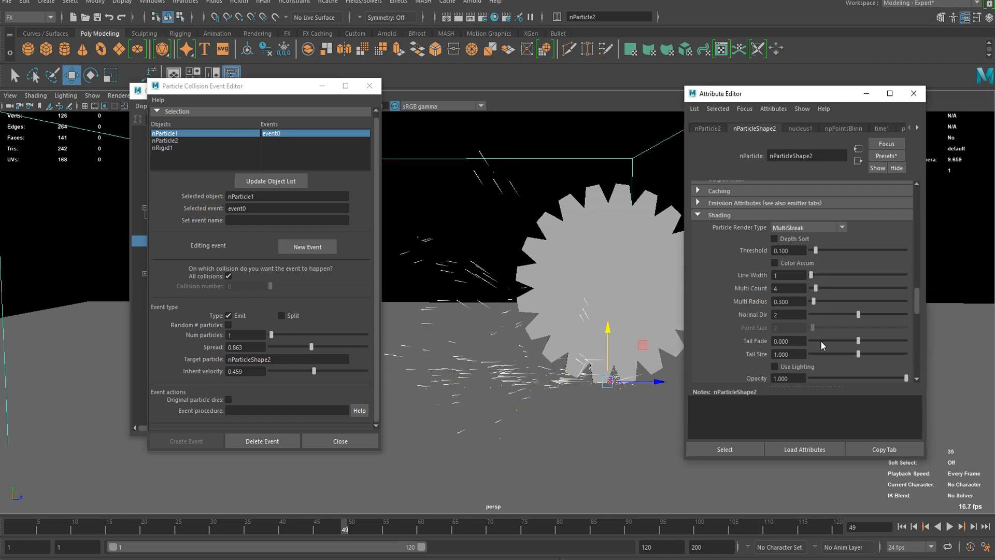
{"action": "scroll", "coordinate": [822, 337], "scroll_direction": "down", "scroll_amount": 2}
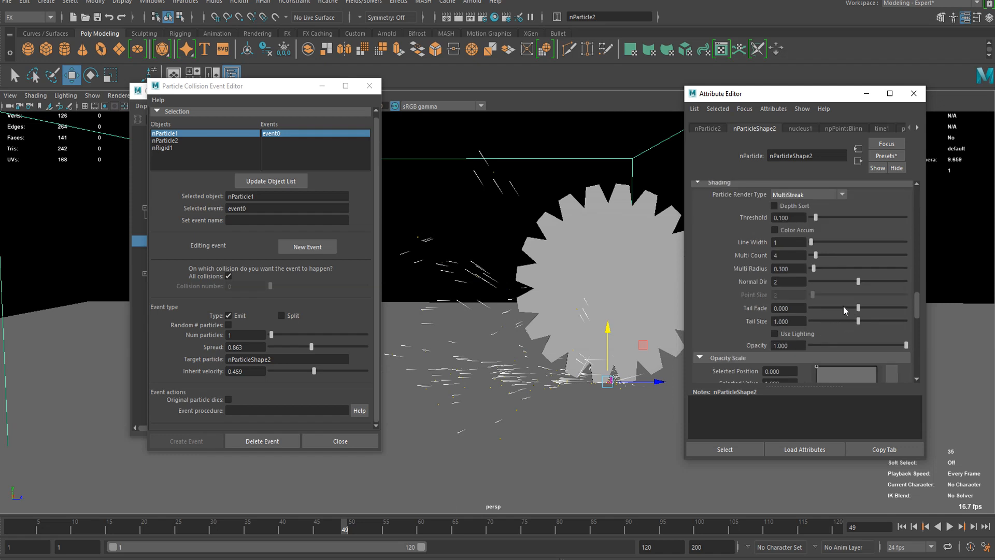
{"action": "left_click_drag", "start_coordinate": [868, 318], "coordinate": [855, 322]}
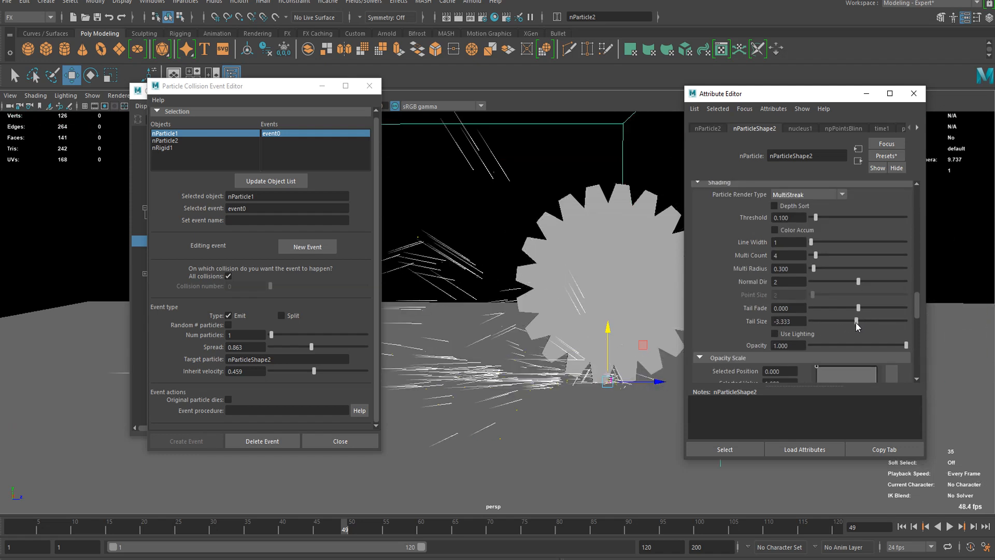
{"action": "left_click_drag", "start_coordinate": [790, 324], "coordinate": [965, 350], "text": "ctrl"}
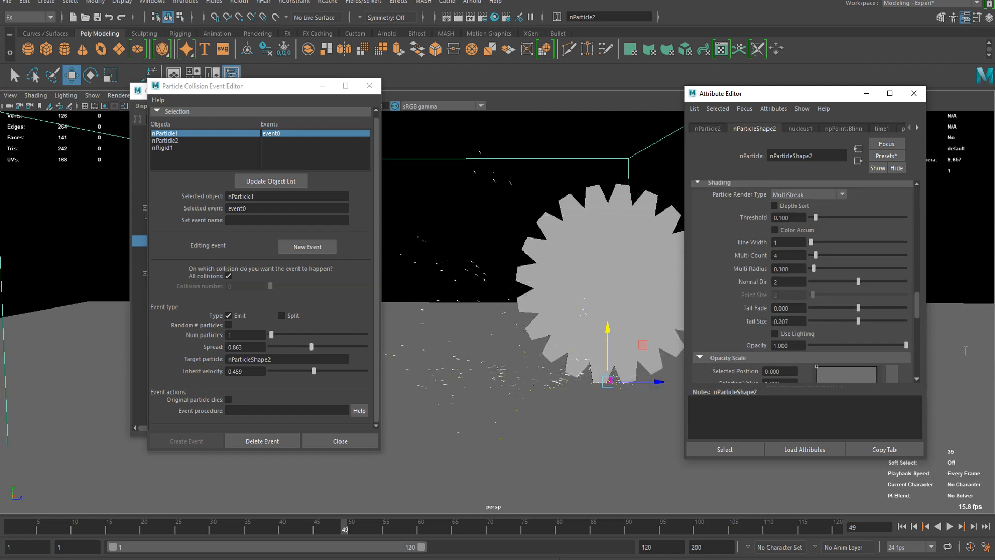
{"action": "left_click_drag", "start_coordinate": [789, 320], "coordinate": [818, 328], "text": "ctrl"}
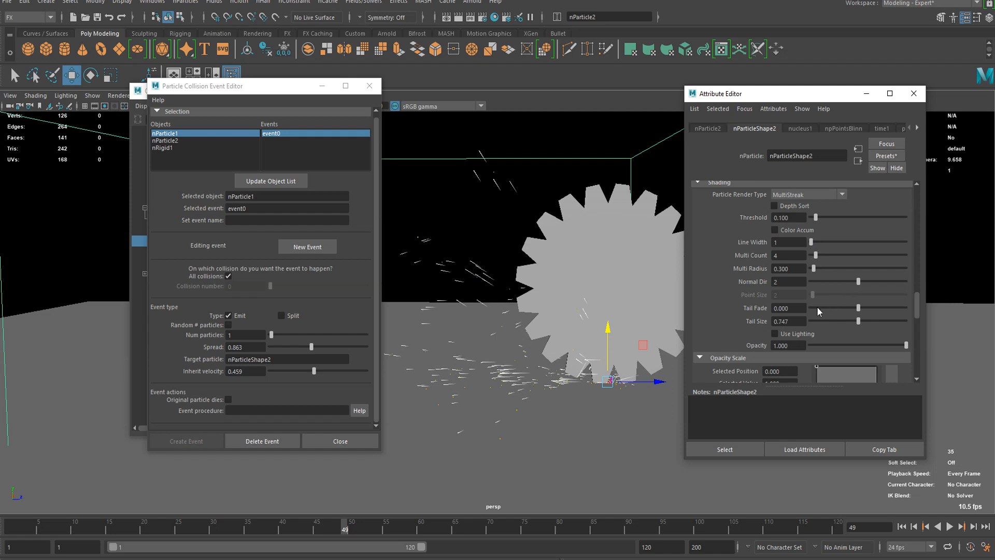
{"action": "left_click_drag", "start_coordinate": [816, 256], "coordinate": [821, 259]}
Change nParticleShape2's Color ramp from white to a saturated orange, deselect the sparks and play the simulation
{"action": "scroll", "coordinate": [843, 335], "scroll_direction": "down", "scroll_amount": 6}
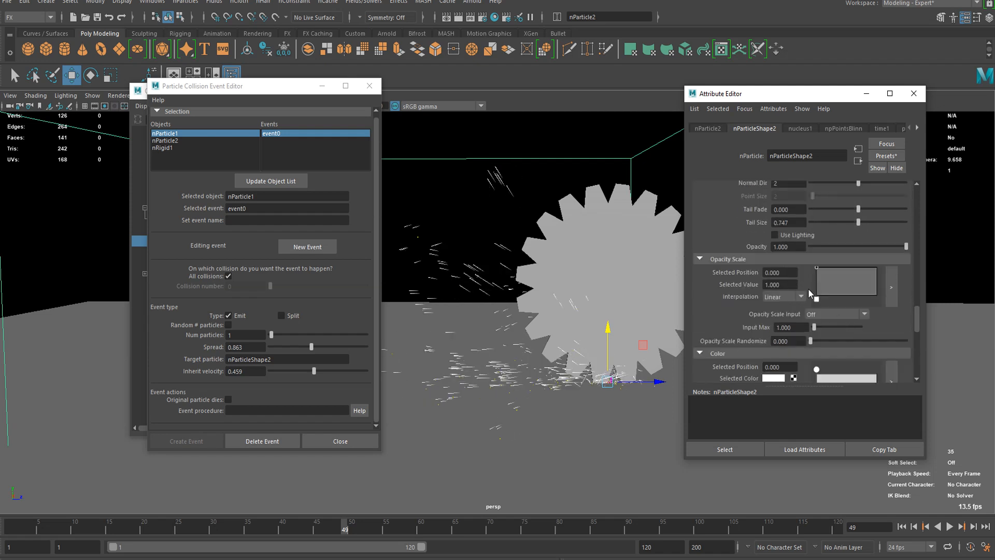
{"action": "left_click", "coordinate": [771, 279]}
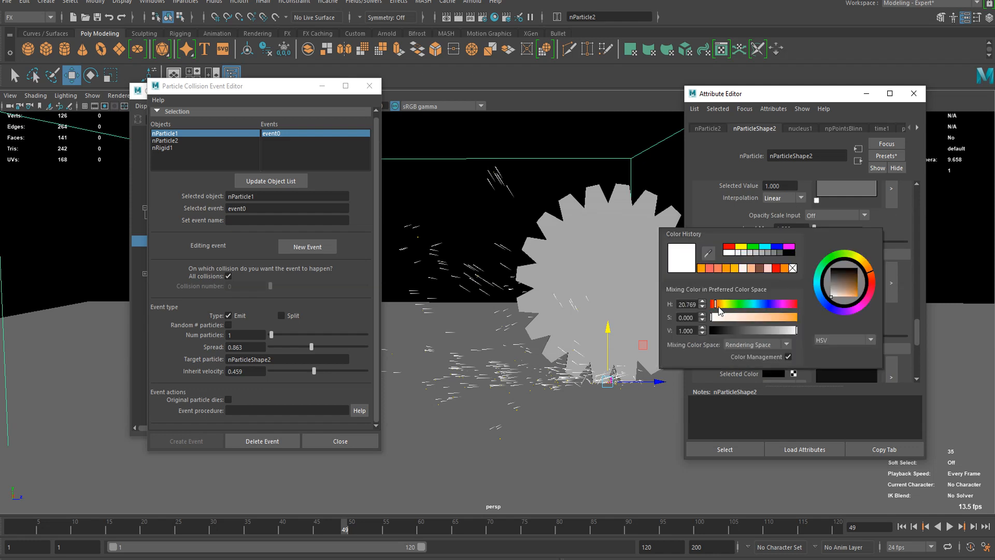
{"action": "left_click_drag", "start_coordinate": [753, 317], "coordinate": [839, 330]}
{"action": "left_click", "coordinate": [460, 210]}
{"action": "left_click", "coordinate": [950, 524]}
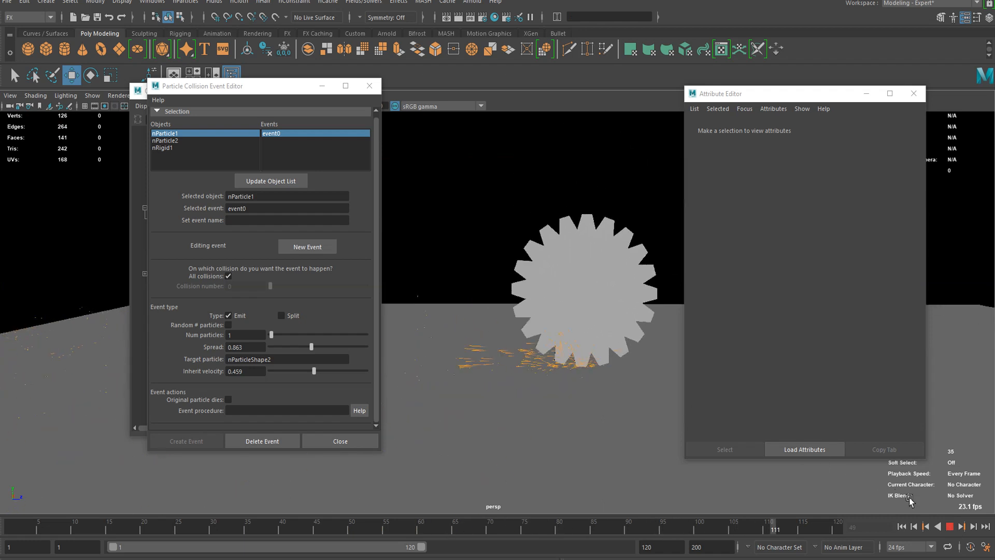
Stop playback, select the nParticle2 sparks and set their Lifespan Mode to Random range with a Lifespan Random of 0.8
{"action": "left_click", "coordinate": [950, 526]}
{"action": "left_click_drag", "start_coordinate": [513, 230], "coordinate": [465, 261]}
{"action": "scroll", "coordinate": [821, 245], "scroll_direction": "up", "scroll_amount": 10}
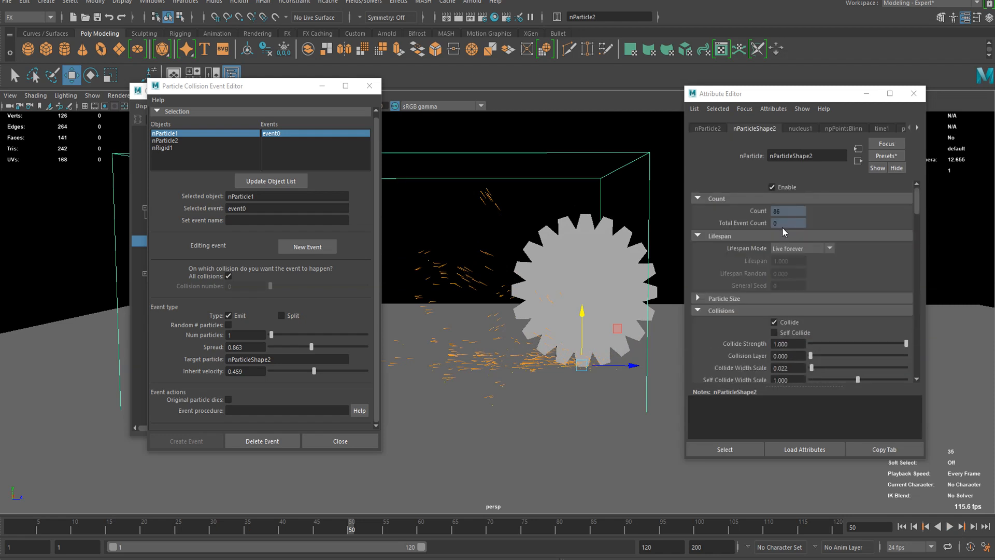
{"action": "left_click", "coordinate": [793, 246]}
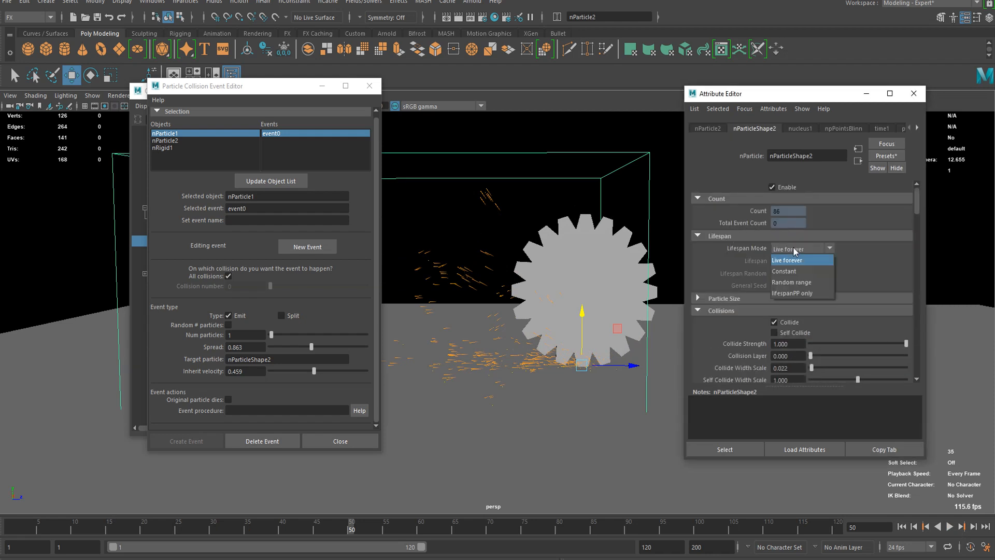
{"action": "left_click", "coordinate": [797, 282]}
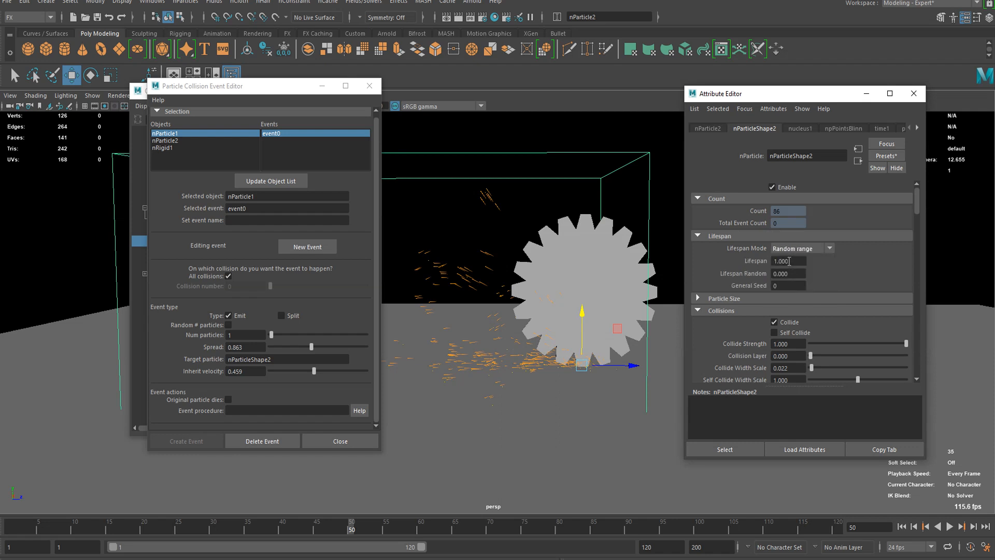
{"action": "left_click", "coordinate": [799, 274]}
{"action": "type", "text": ".8"}
{"action": "key", "text": "Return"}
Replay the simulation from the start to check the sparks' random lifespan, stopping at frame 47
{"action": "left_click", "coordinate": [902, 529]}
{"action": "left_click", "coordinate": [950, 527]}
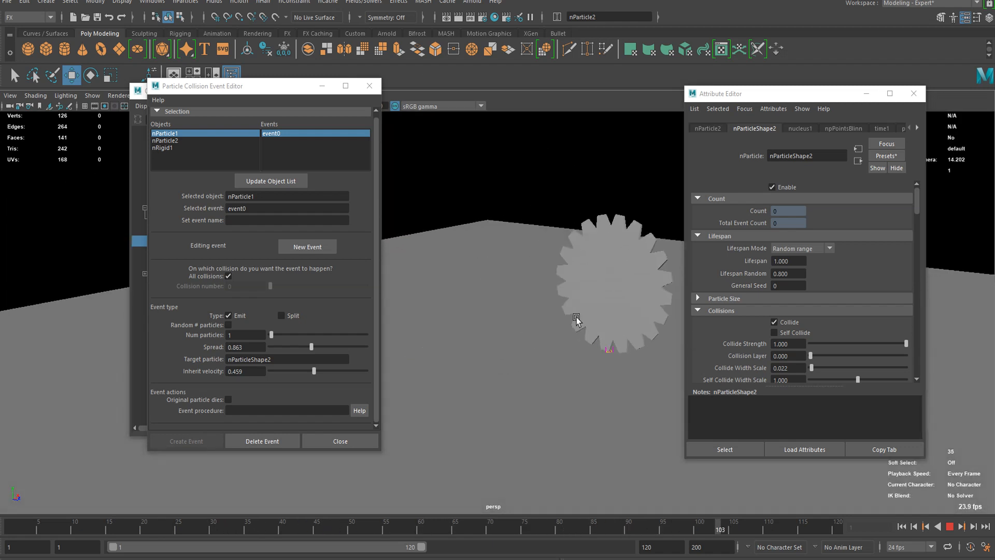
{"action": "left_click", "coordinate": [950, 526]}
{"action": "left_click", "coordinate": [598, 169]}
{"action": "scroll", "coordinate": [571, 193], "scroll_direction": "up", "scroll_amount": 2}
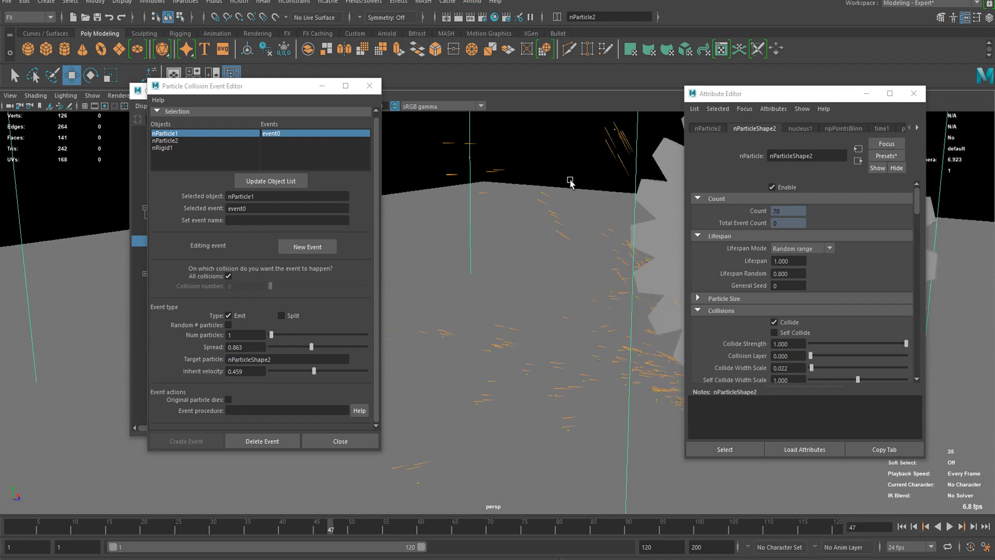
Examine the orange spark streaks beside the saw blade and above the ground, both close up and from farther away
{"action": "scroll", "coordinate": [581, 205], "scroll_direction": "down", "scroll_amount": 2}
{"action": "middle_click_drag", "start_coordinate": [587, 213], "coordinate": [540, 233], "text": "alt"}
{"action": "left_click_drag", "start_coordinate": [543, 216], "coordinate": [550, 203], "text": "alt"}
{"action": "scroll", "coordinate": [470, 184], "scroll_direction": "up", "scroll_amount": 3}
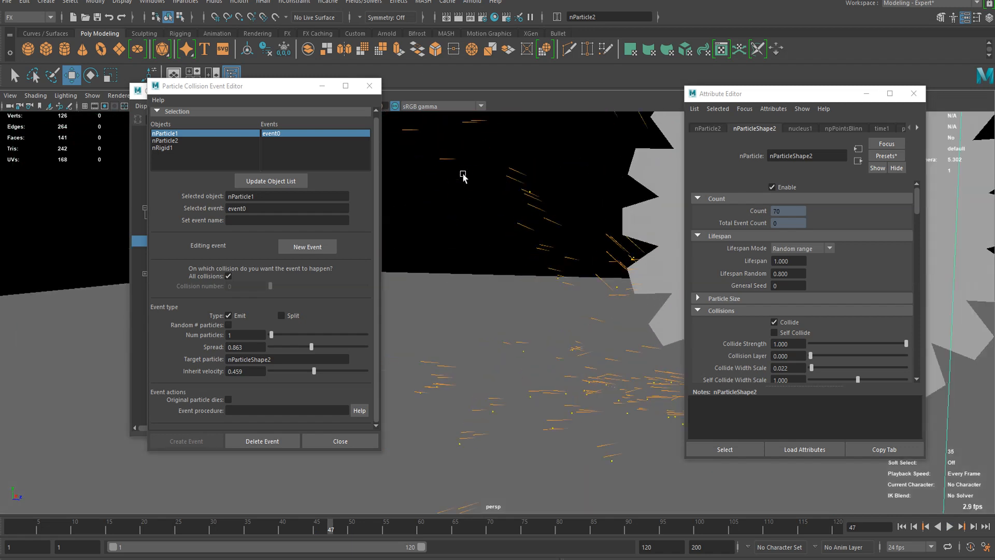
{"action": "middle_click_drag", "start_coordinate": [461, 173], "coordinate": [539, 221], "text": "alt"}
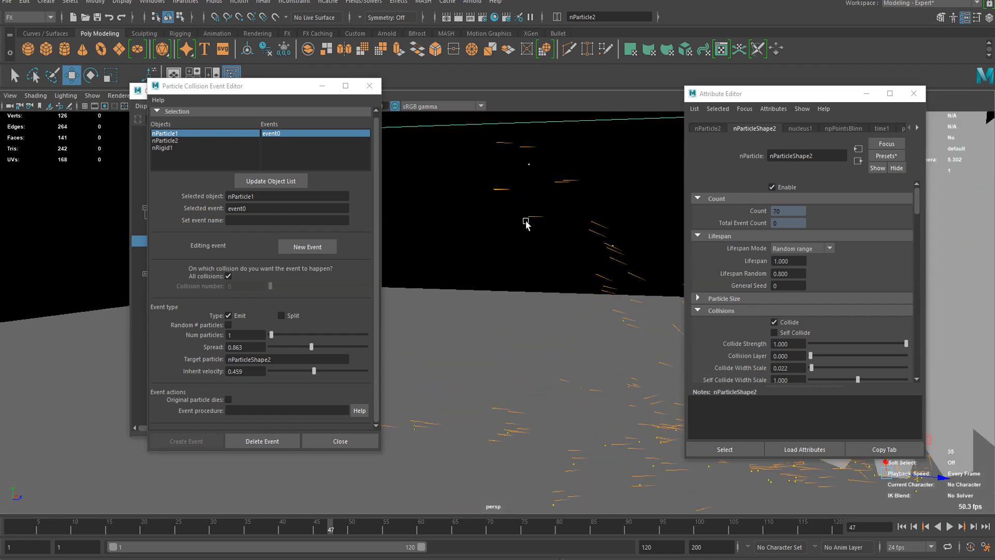
{"action": "scroll", "coordinate": [582, 246], "scroll_direction": "down", "scroll_amount": 1}
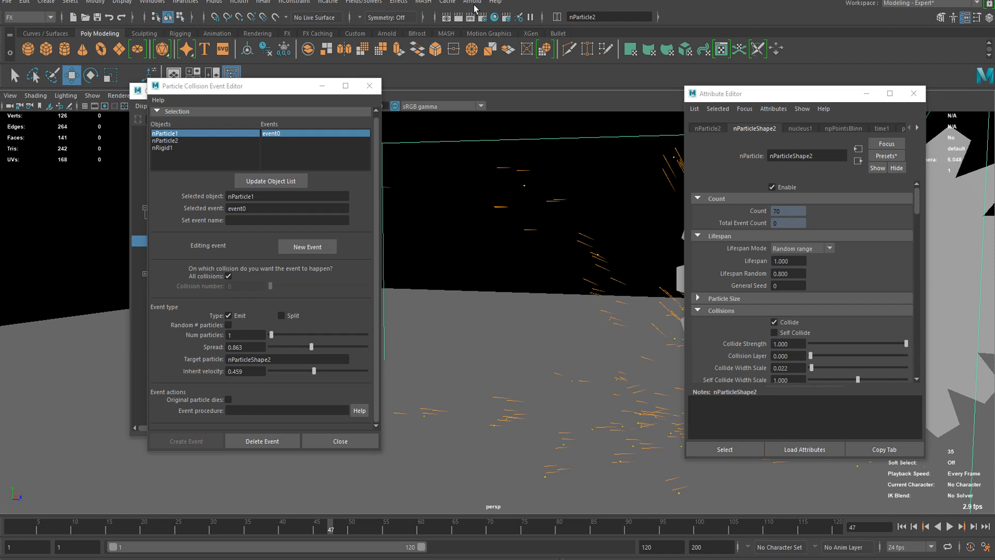
{"action": "left_click", "coordinate": [476, 4]}
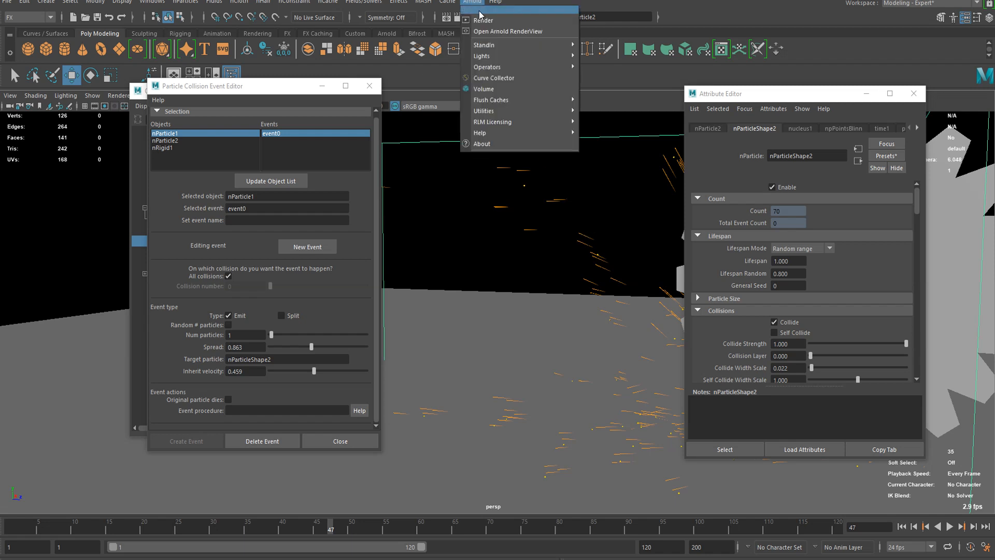
{"action": "left_click", "coordinate": [496, 3]}
{"action": "scroll", "coordinate": [570, 186], "scroll_direction": "down", "scroll_amount": 4}
{"action": "left_click_drag", "start_coordinate": [570, 187], "coordinate": [568, 212], "text": "alt"}
{"action": "scroll", "coordinate": [568, 213], "scroll_direction": "up", "scroll_amount": 2}
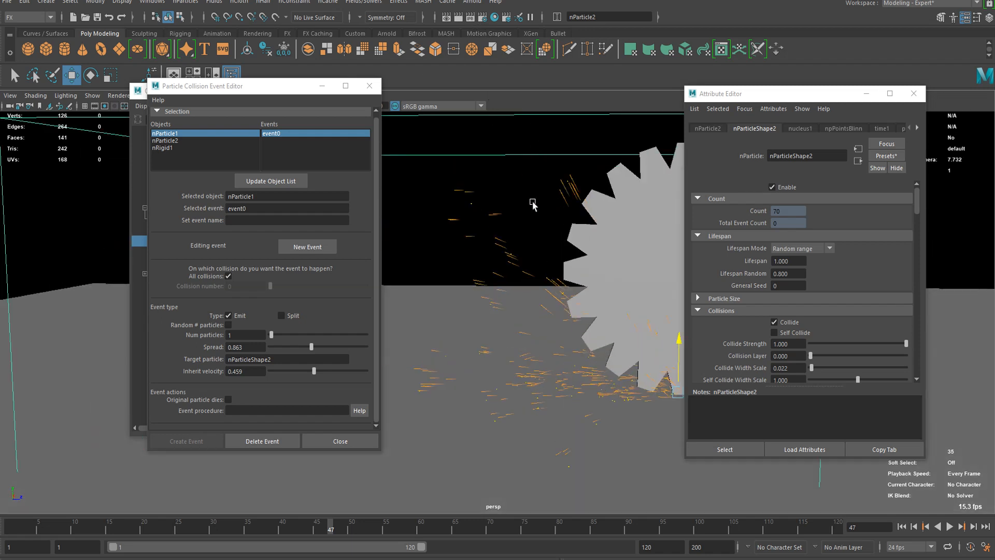
{"action": "scroll", "coordinate": [485, 213], "scroll_direction": "up", "scroll_amount": 2}
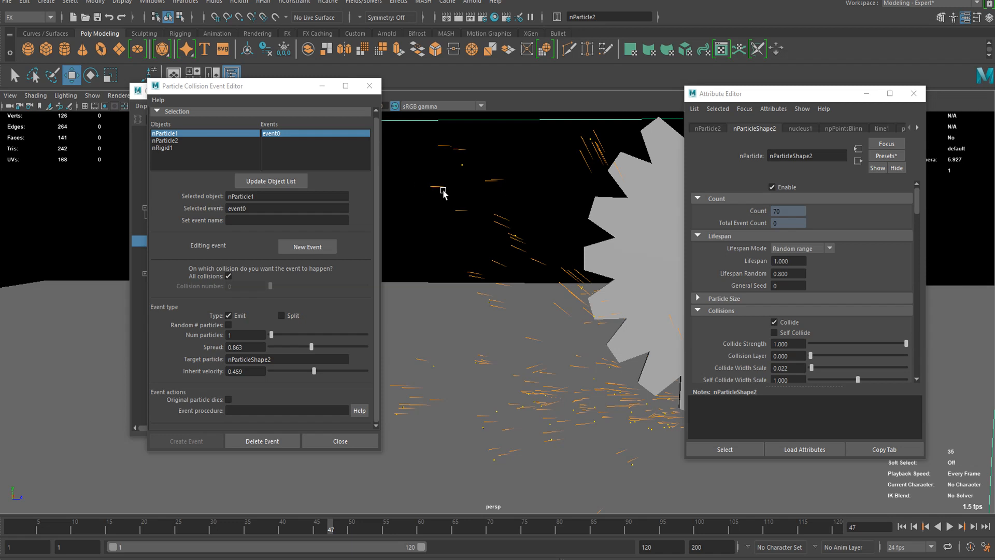
{"action": "scroll", "coordinate": [507, 184], "scroll_direction": "down", "scroll_amount": 2}
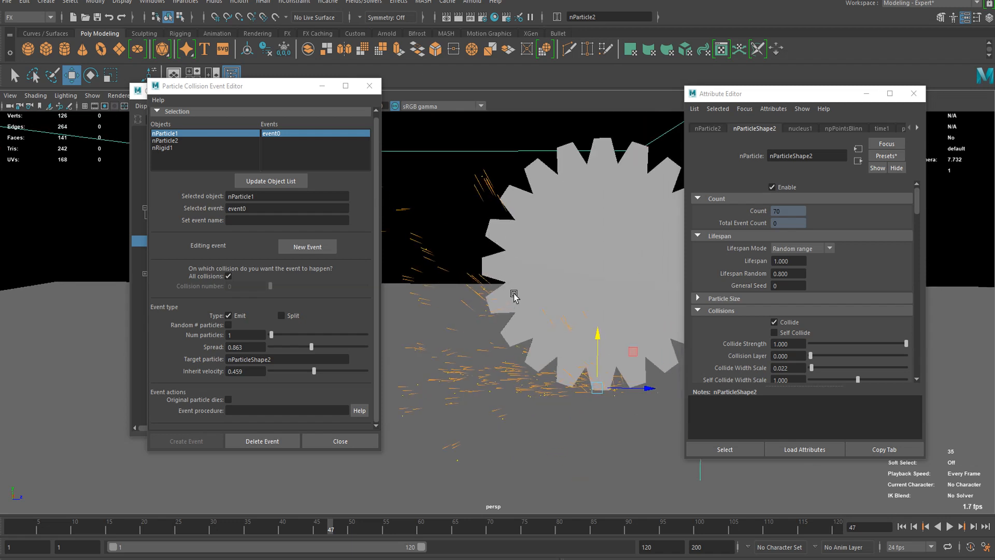
{"action": "scroll", "coordinate": [514, 293], "scroll_direction": "down", "scroll_amount": 2}
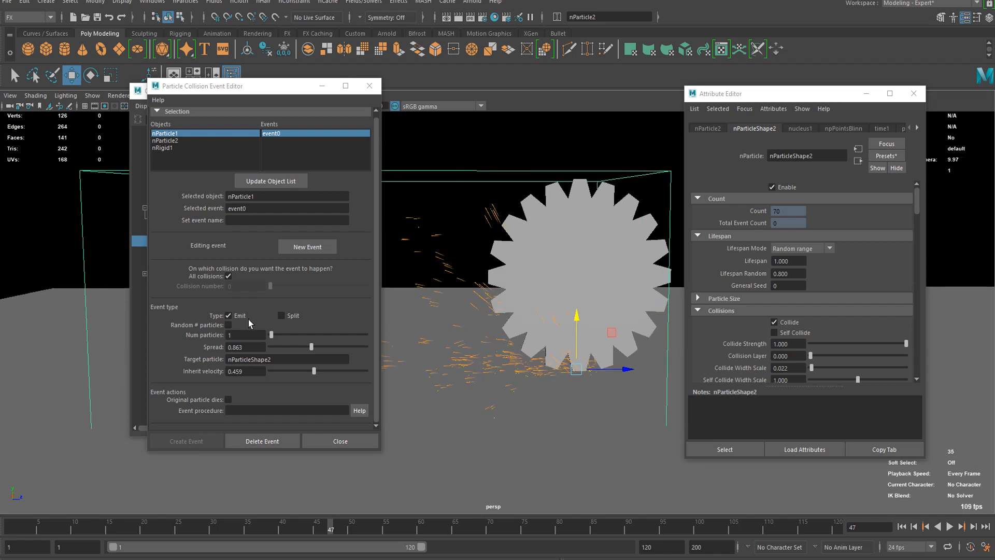
Set event0's Num particles to 3 and replay the simulation from the start, stopping at frame 57
{"action": "left_click", "coordinate": [198, 335]}
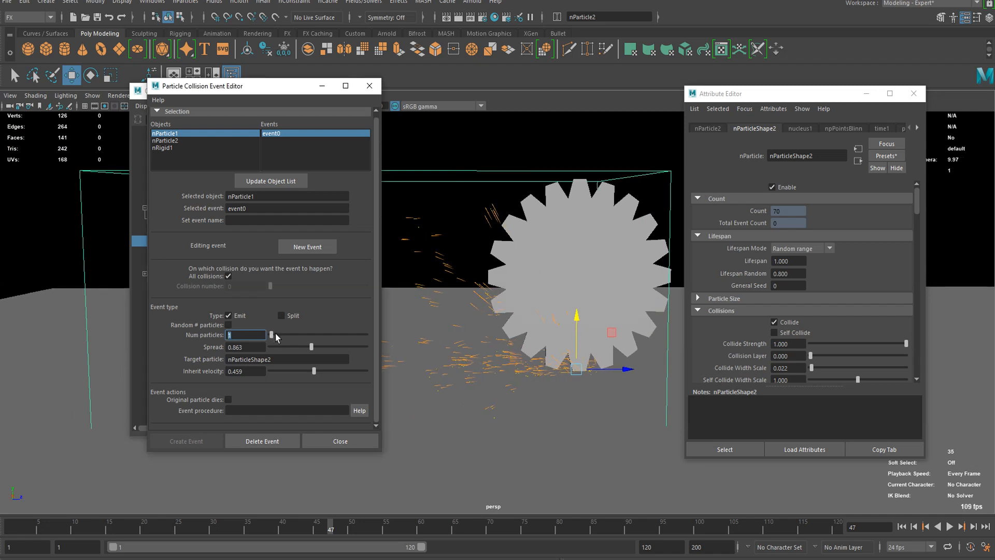
{"action": "left_click_drag", "start_coordinate": [274, 335], "coordinate": [271, 336]}
{"action": "left_click", "coordinate": [250, 371]}
{"action": "left_click", "coordinate": [903, 529]}
{"action": "left_click", "coordinate": [953, 527]}
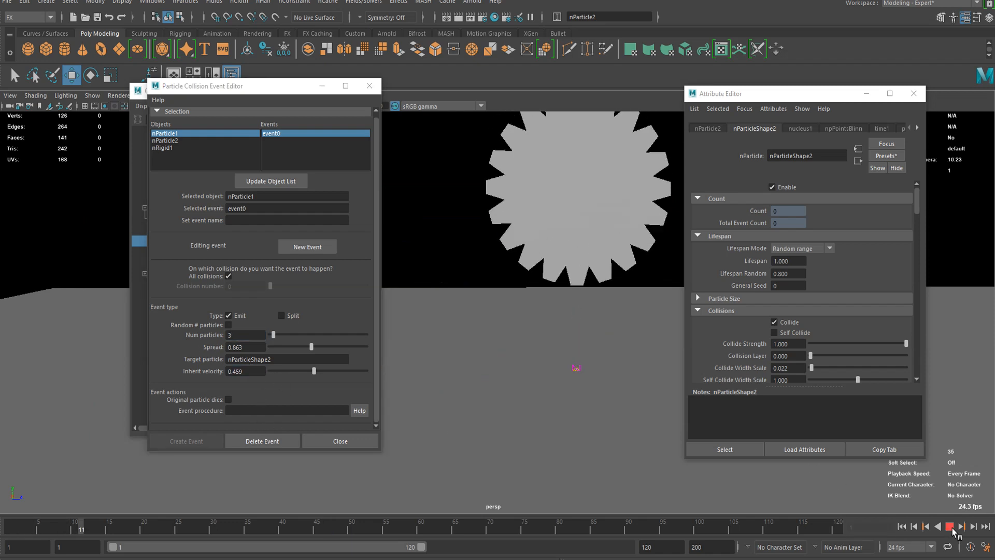
{"action": "left_click", "coordinate": [952, 528]}
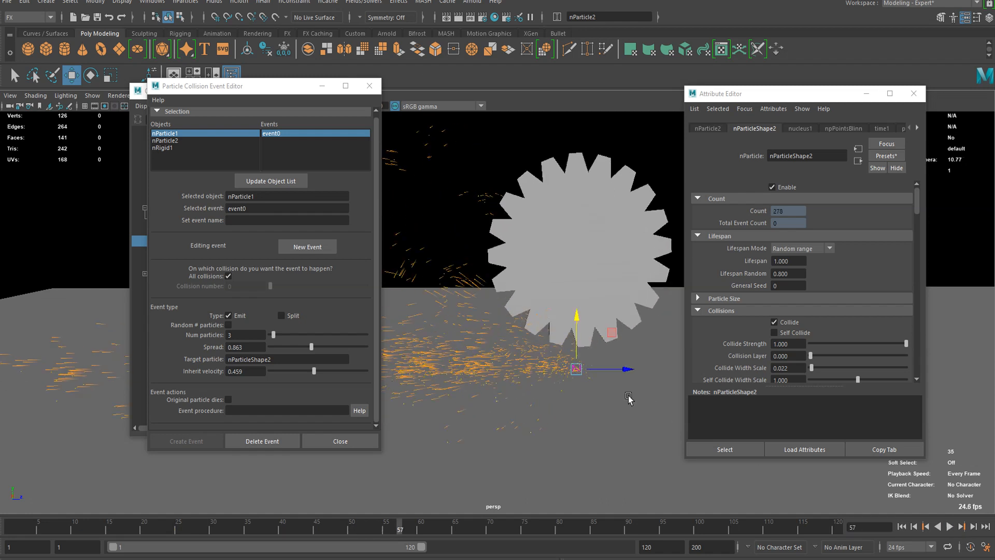
Examine the sparks around the saw blade from several angles while the simulation plays again
{"action": "scroll", "coordinate": [549, 359], "scroll_direction": "down", "scroll_amount": 4}
{"action": "left_click_drag", "start_coordinate": [548, 358], "coordinate": [588, 362], "text": "alt"}
{"action": "scroll", "coordinate": [588, 363], "scroll_direction": "up", "scroll_amount": 3}
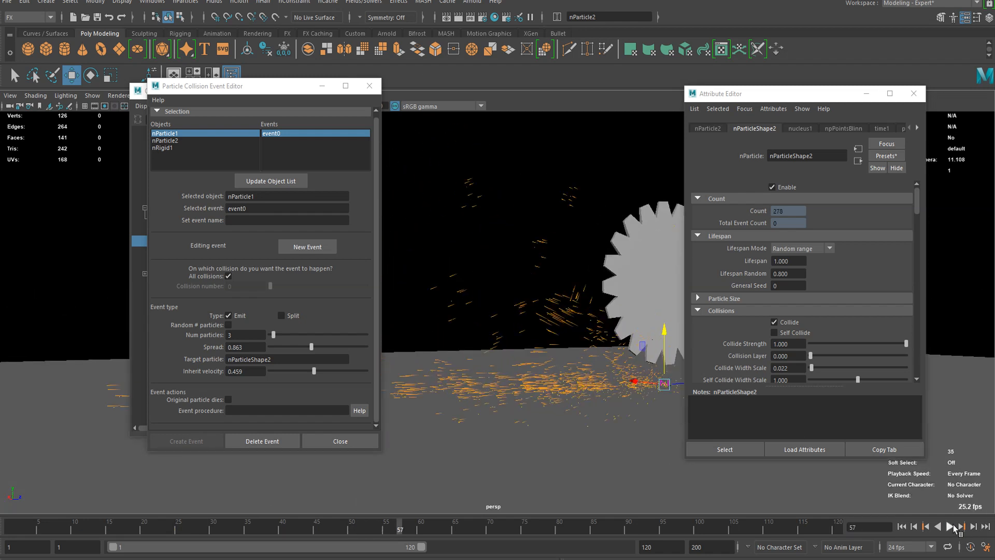
{"action": "left_click", "coordinate": [954, 526]}
{"action": "left_click_drag", "start_coordinate": [584, 318], "coordinate": [563, 337], "text": "alt"}
{"action": "scroll", "coordinate": [575, 323], "scroll_direction": "down", "scroll_amount": 3}
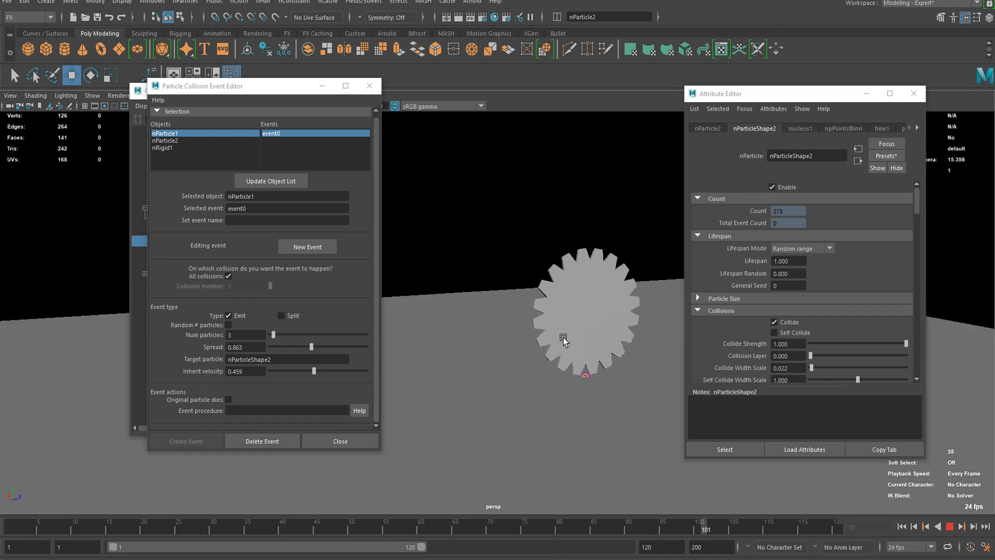
{"action": "right_click_drag", "start_coordinate": [564, 338], "coordinate": [573, 338], "text": "alt"}
{"action": "mouse_move", "coordinate": [573, 338]}
{"action": "left_mouse_down", "text": "alt"}
{"action": "mouse_move", "coordinate": [597, 329]}
{"action": "mouse_move", "coordinate": [584, 342]}
{"action": "mouse_move", "coordinate": [568, 327]}
{"action": "left_mouse_up", "text": "alt"}
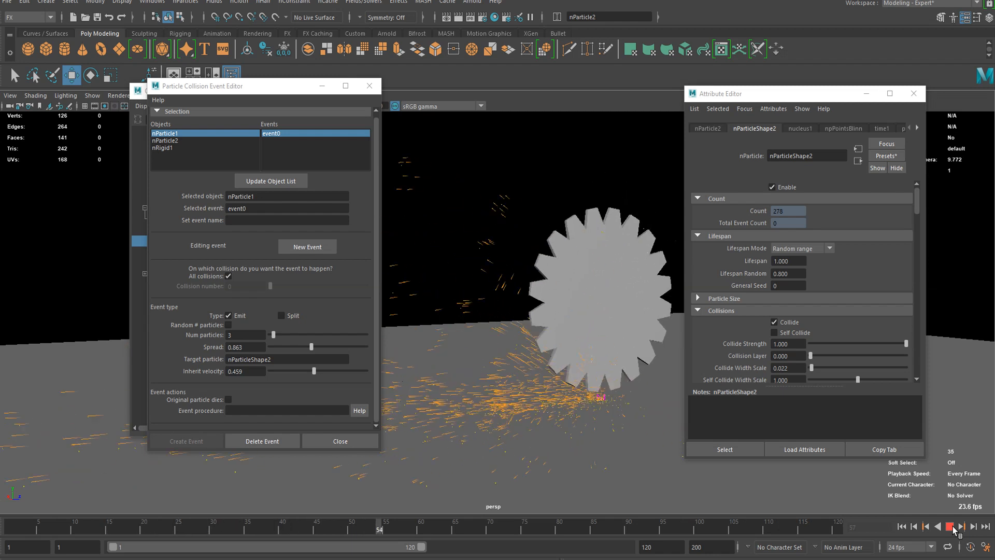
{"action": "scroll", "coordinate": [628, 378], "scroll_direction": "down", "scroll_amount": 3}
{"action": "scroll", "coordinate": [628, 368], "scroll_direction": "up", "scroll_amount": 5}
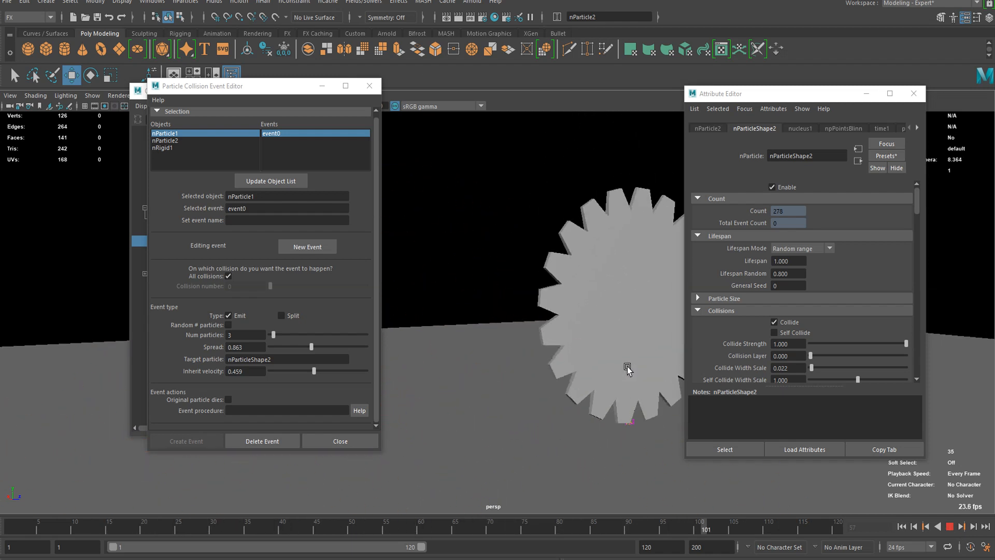
{"action": "middle_click_drag", "start_coordinate": [627, 369], "coordinate": [565, 322], "text": "alt"}
{"action": "scroll", "coordinate": [564, 321], "scroll_direction": "down", "scroll_amount": 4}
{"action": "mouse_move", "coordinate": [553, 318]}
{"action": "left_mouse_down", "text": "alt"}
{"action": "mouse_move", "coordinate": [562, 324]}
{"action": "mouse_move", "coordinate": [555, 305]}
{"action": "left_mouse_up", "text": "alt"}
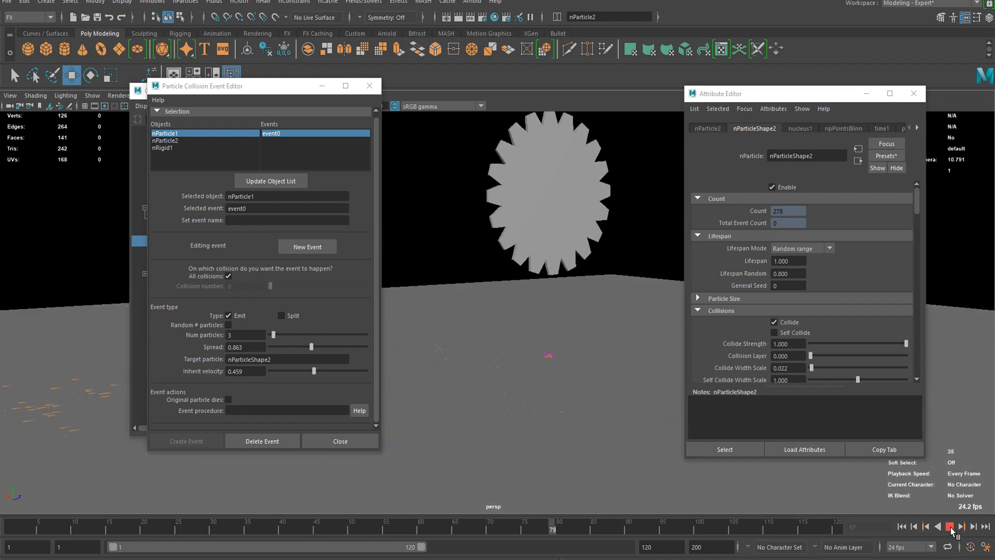